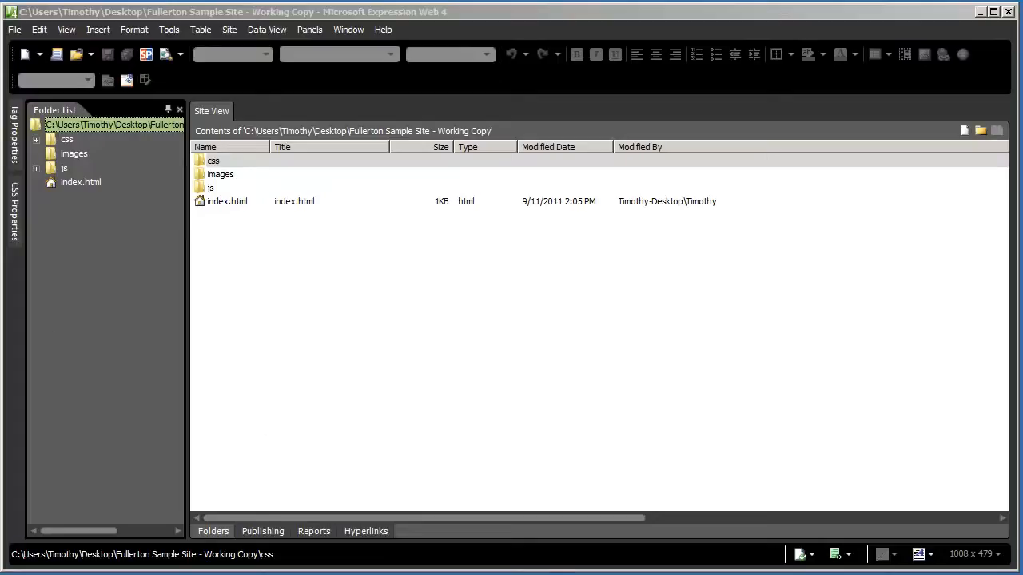
Open the Fullerton Sample Site's index.html from the Folder List in Design view
{"action": "left_click", "coordinate": [68, 183]}
{"action": "double_click", "coordinate": [74, 183]}
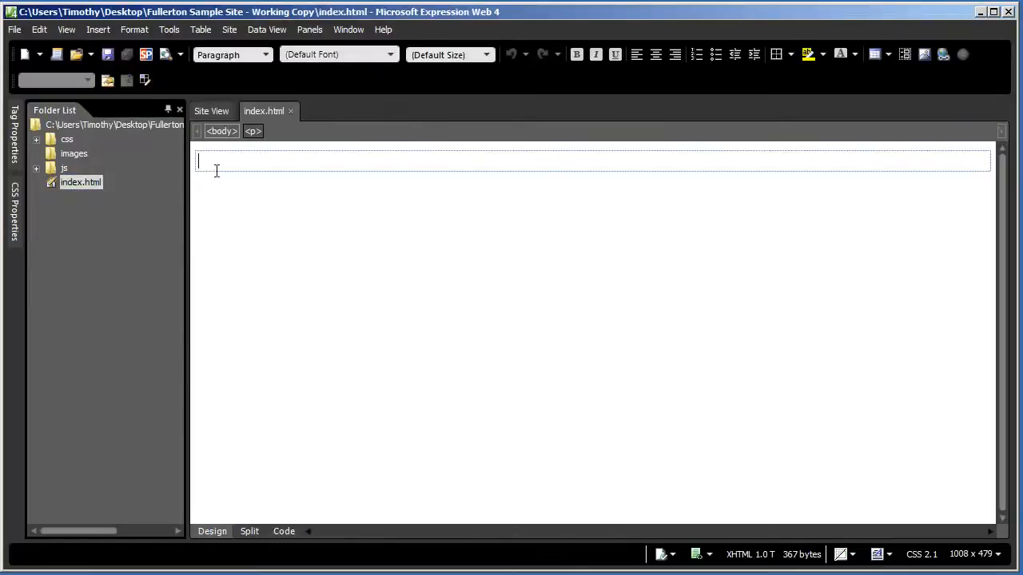
Enter 'Welcome To My Home Page' as the first line and start a new paragraph below it
{"action": "left_click", "coordinate": [209, 162]}
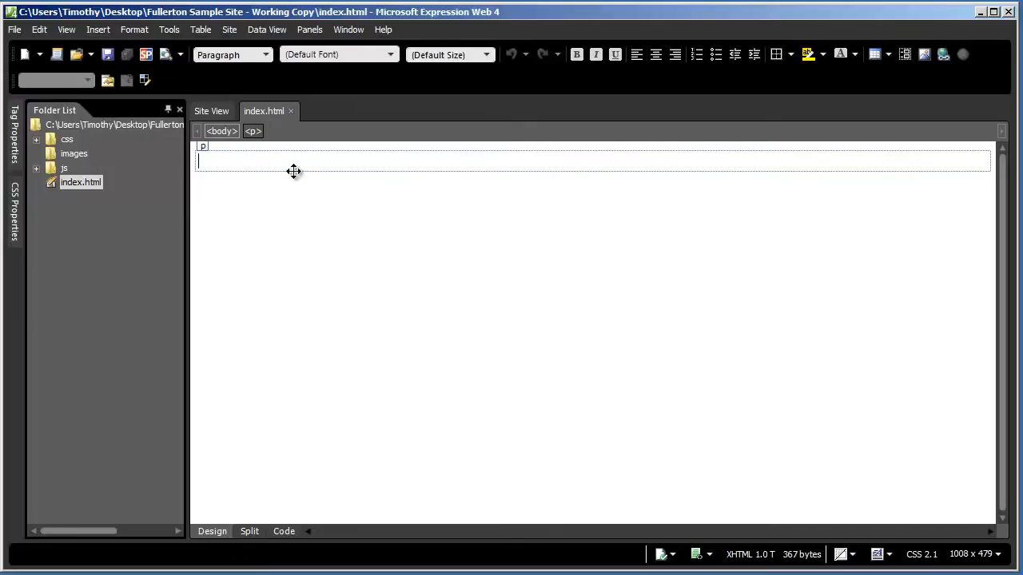
{"action": "left_click", "coordinate": [202, 148]}
{"action": "type", "text": "Welco"}
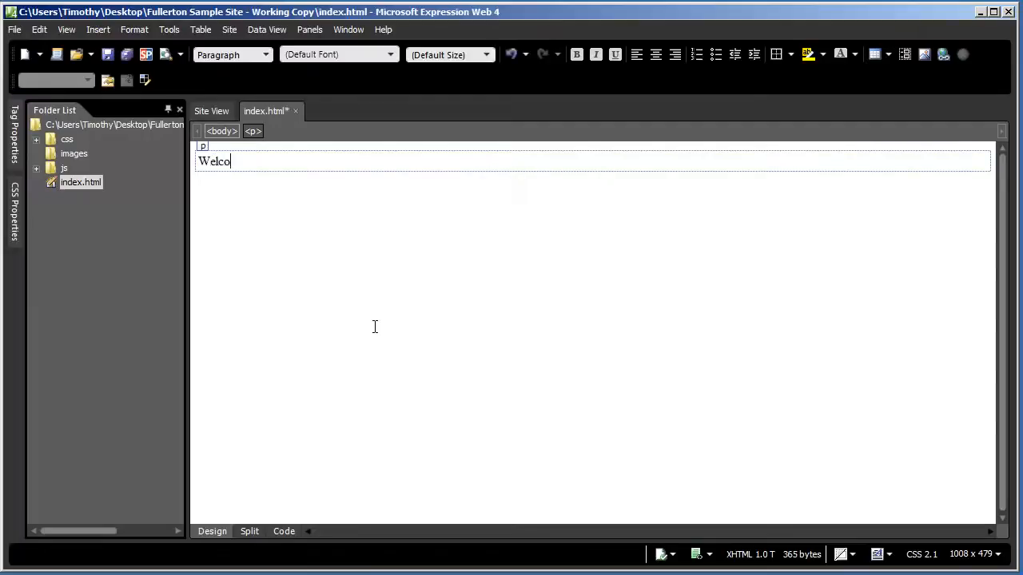
{"action": "type", "text": "me To My Home Page"}
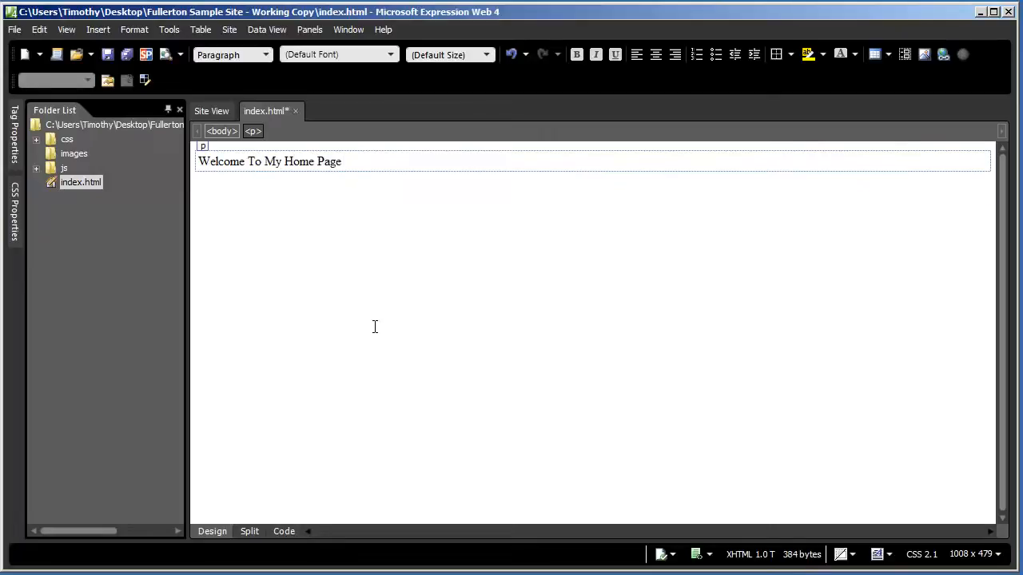
{"action": "key", "text": "Return"}
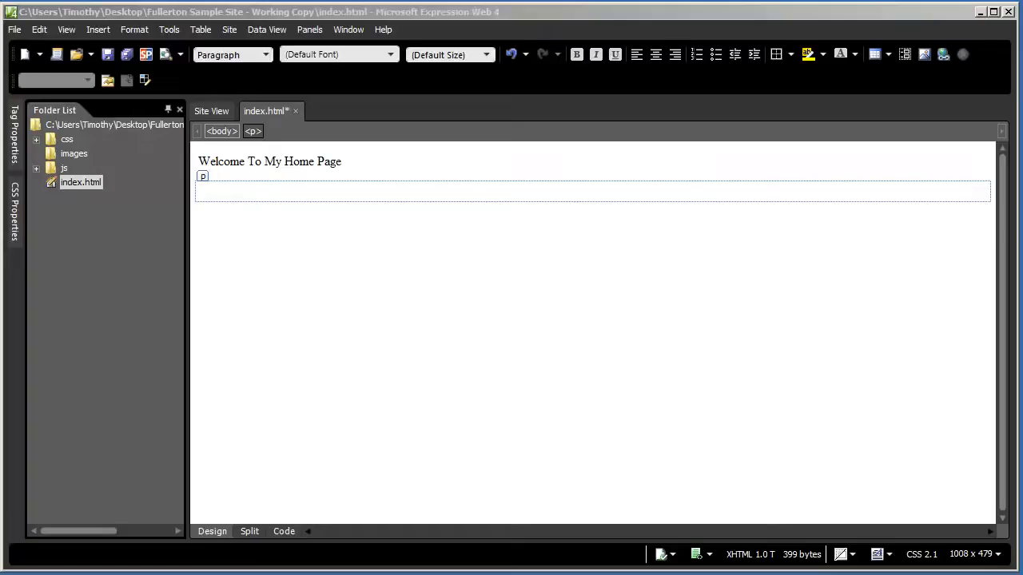
{"action": "left_click", "coordinate": [234, 194]}
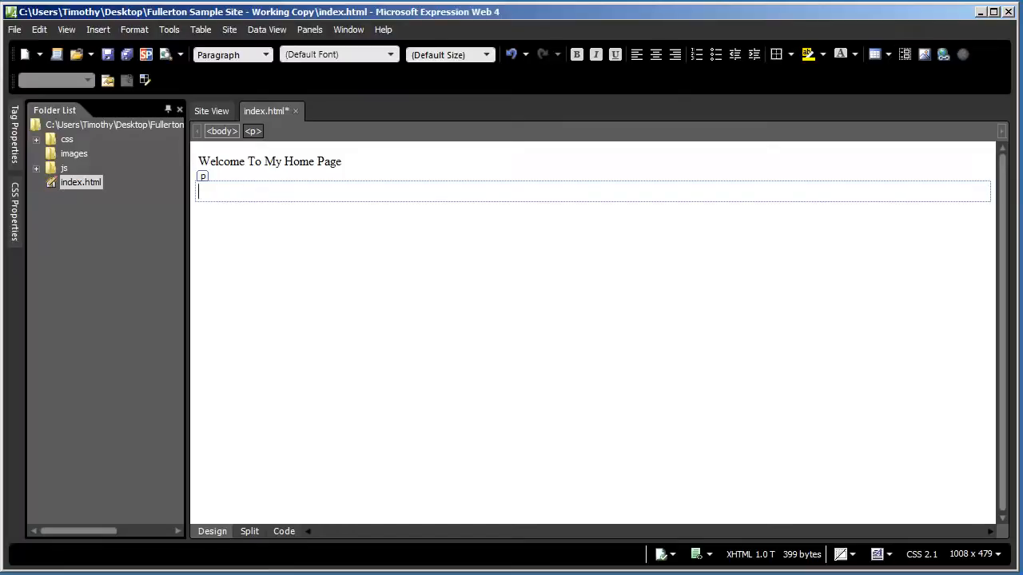
Paste the copied Expression Web 4 release paragraph below the welcome line, followed by an empty paragraph
{"action": "left_click", "coordinate": [40, 30]}
{"action": "left_click", "coordinate": [58, 129]}
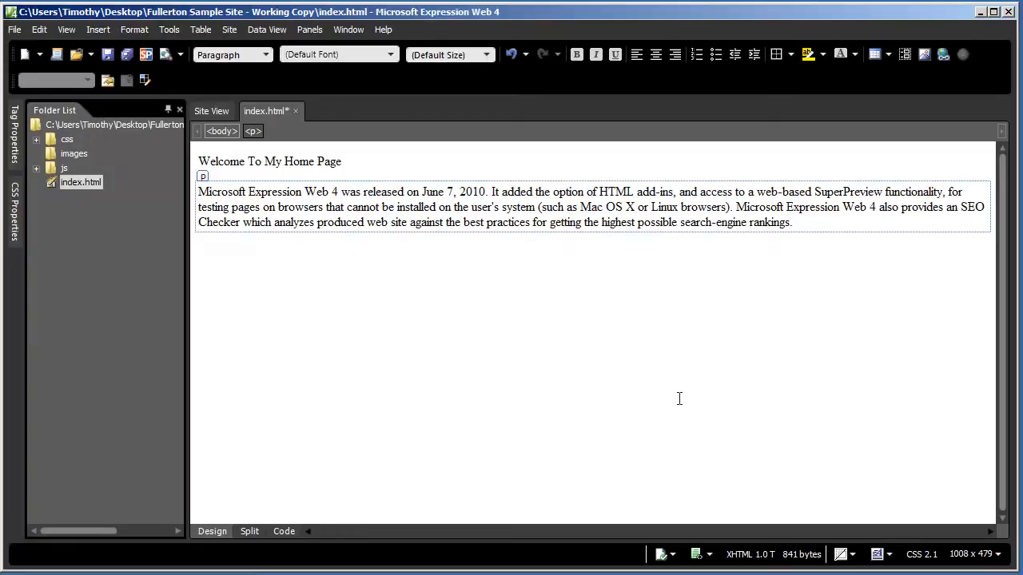
{"action": "key", "text": "Return"}
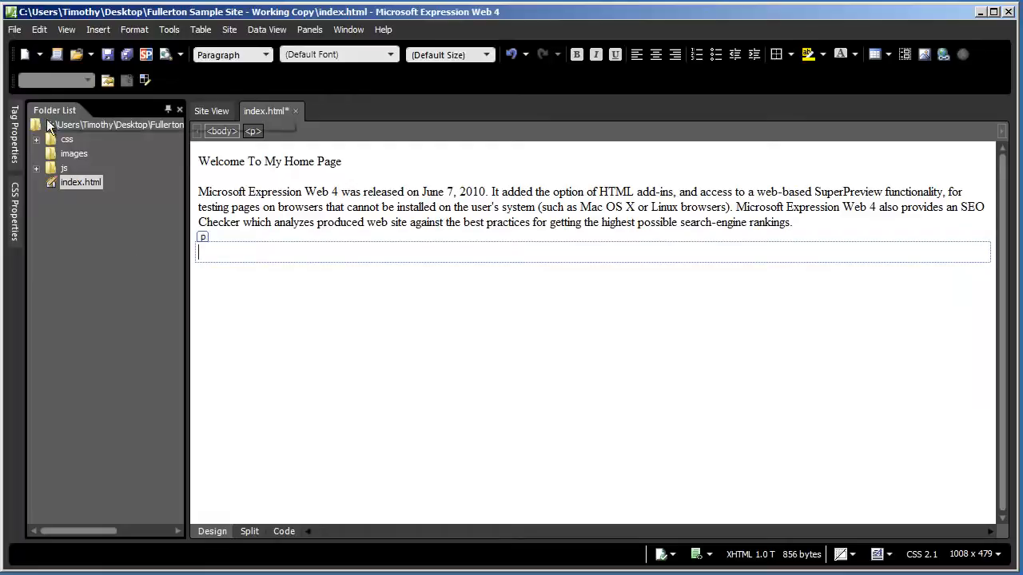
{"action": "left_click", "coordinate": [72, 154]}
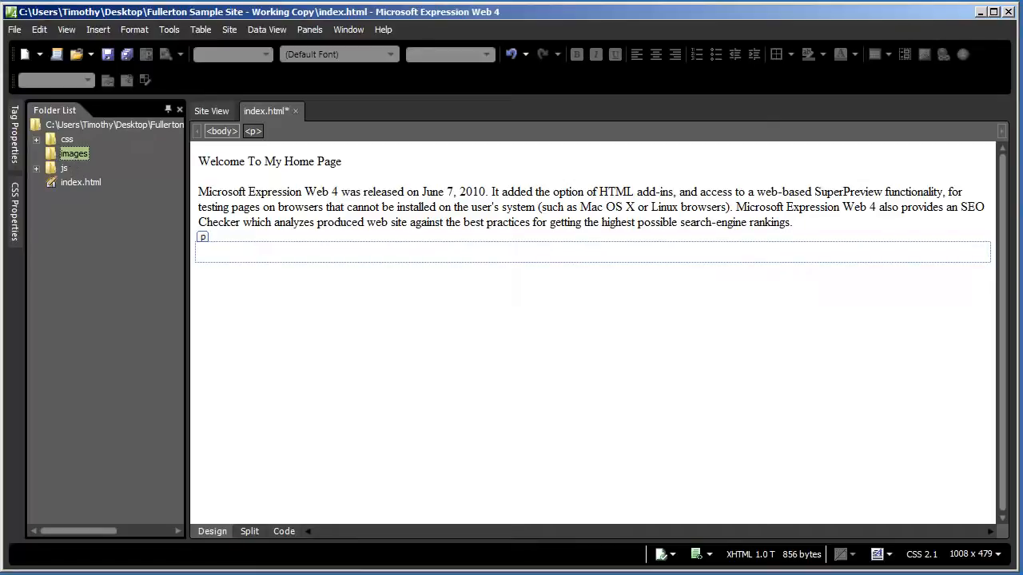
Copy 1.jpg and 2.jpg from the Sample Images folder
{"action": "left_click", "coordinate": [981, 12]}
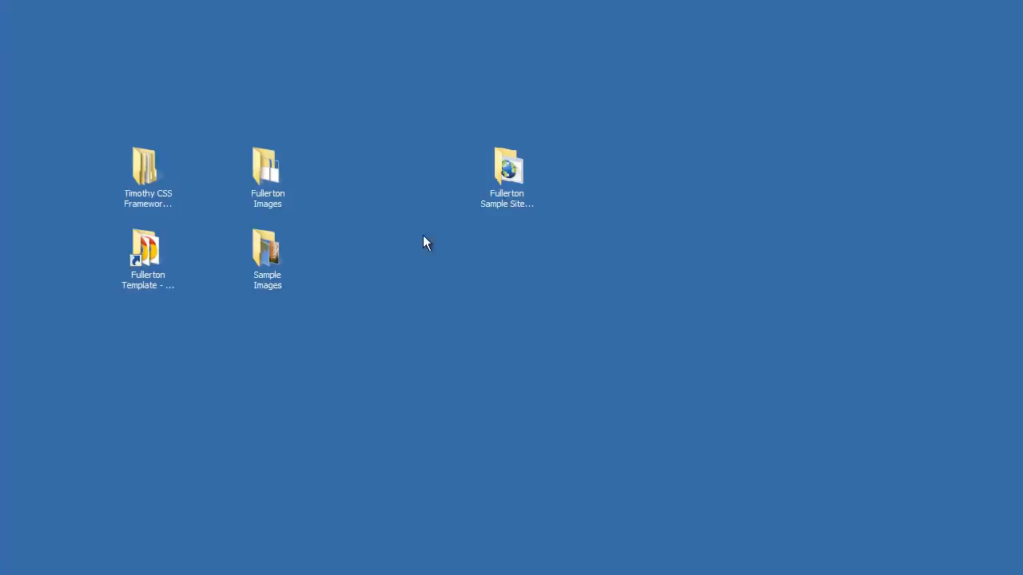
{"action": "double_click", "coordinate": [264, 260]}
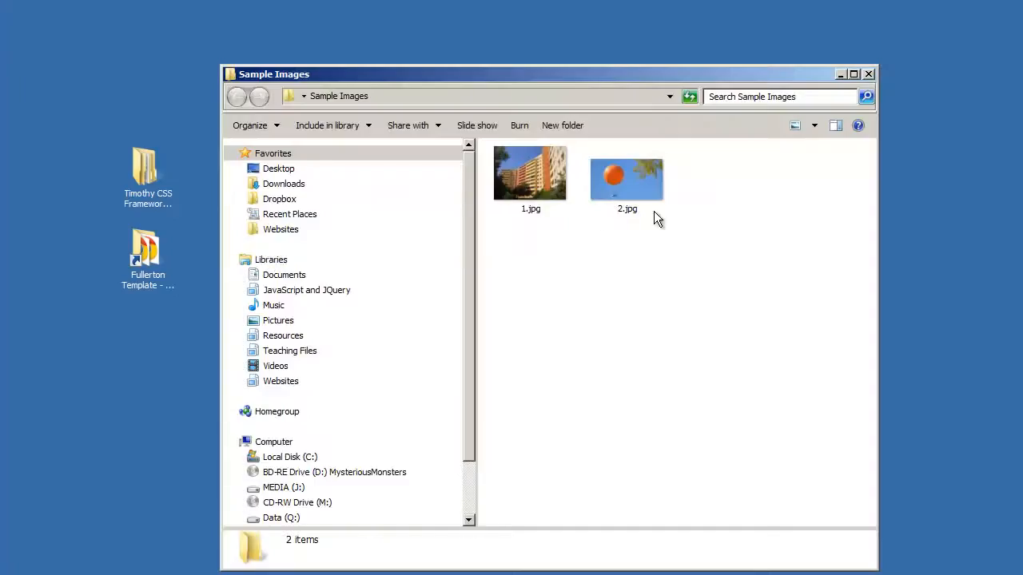
{"action": "left_click_drag", "start_coordinate": [698, 261], "coordinate": [533, 187]}
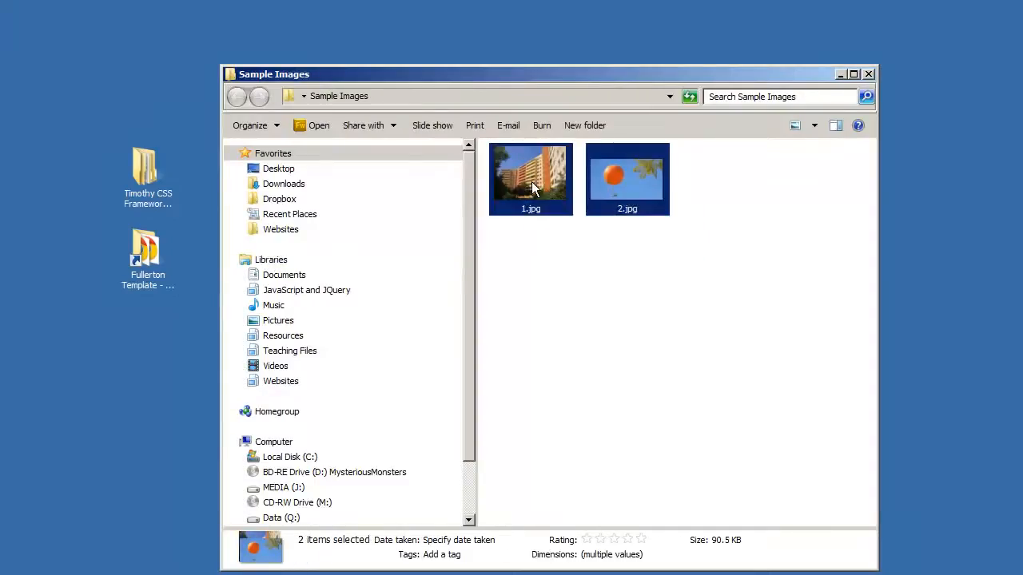
{"action": "right_click", "coordinate": [532, 186]}
{"action": "left_click", "coordinate": [589, 472]}
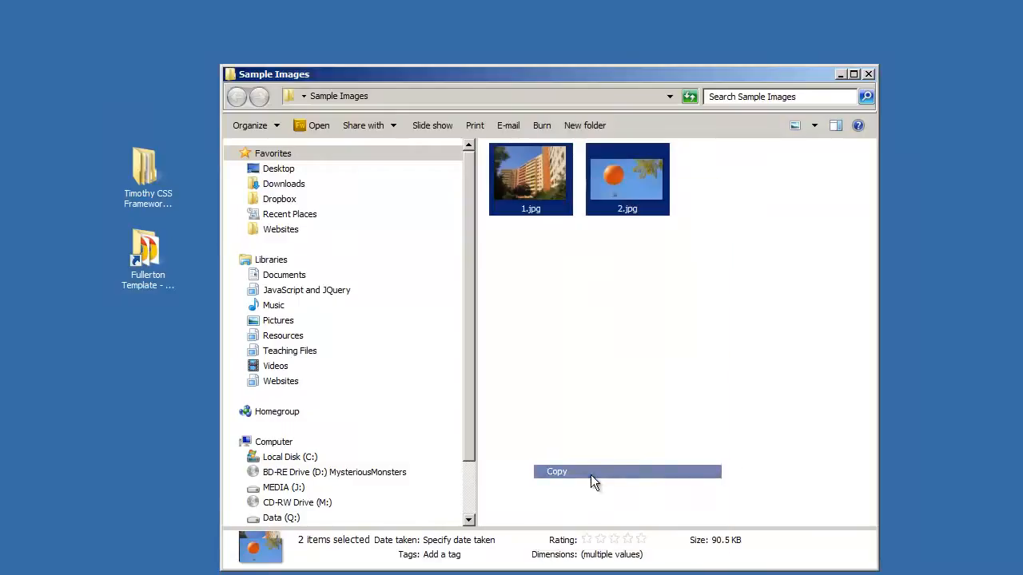
{"action": "left_click", "coordinate": [869, 76]}
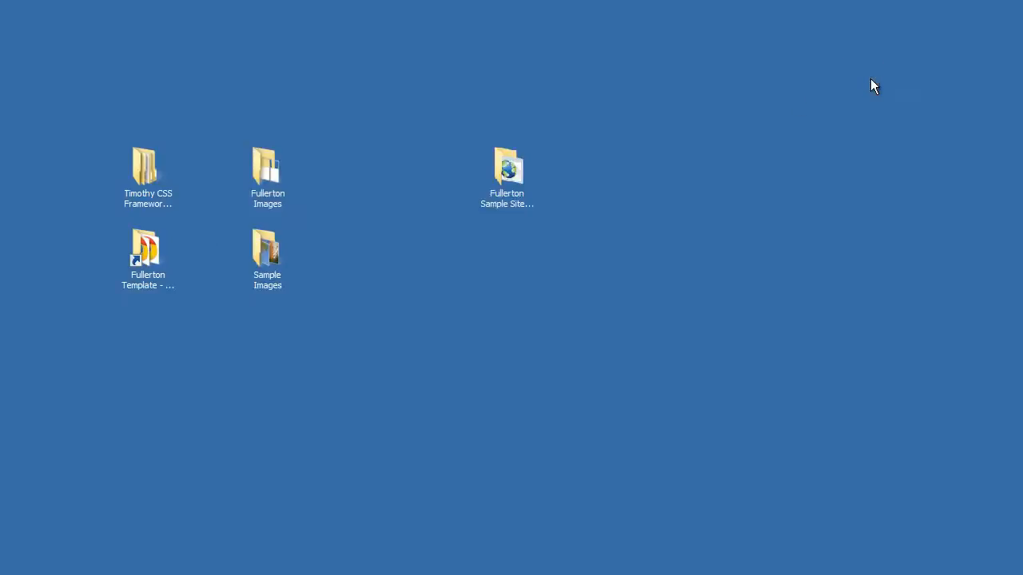
Paste both photos into the Fullerton Sample Site's images folder and return to Expression Web
{"action": "left_click", "coordinate": [506, 185]}
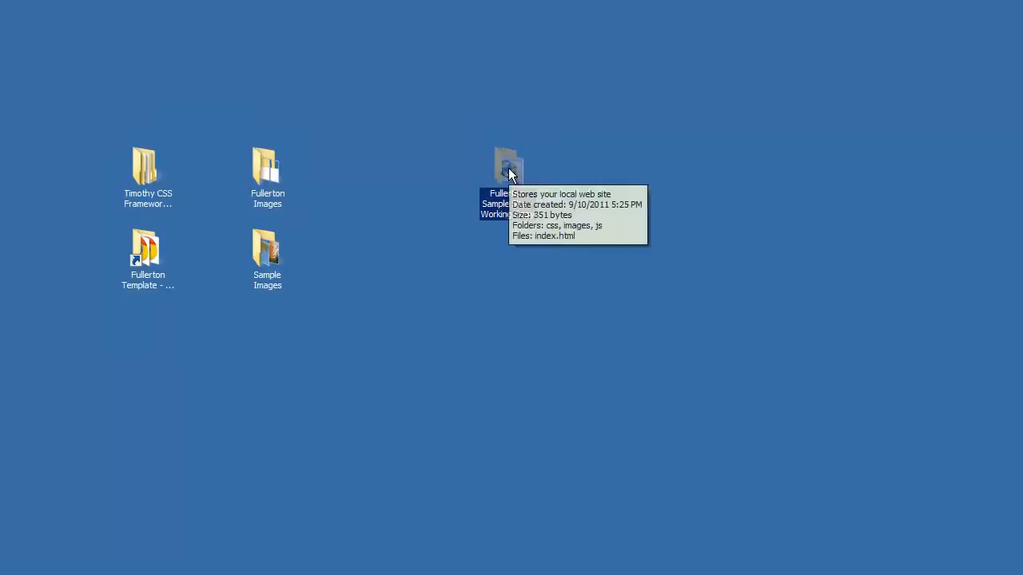
{"action": "double_click", "coordinate": [507, 170]}
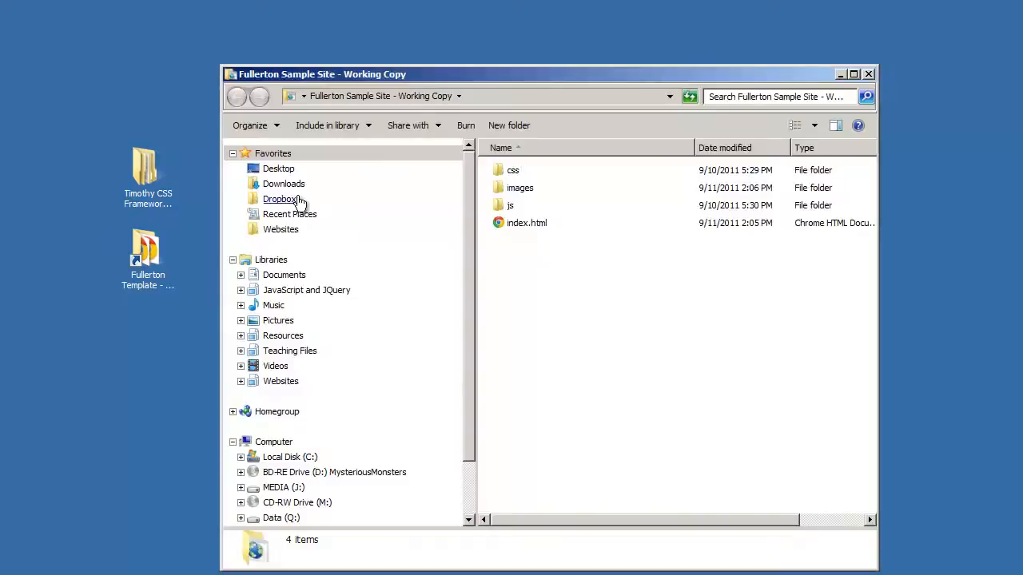
{"action": "double_click", "coordinate": [520, 188]}
{"action": "right_click", "coordinate": [510, 207]}
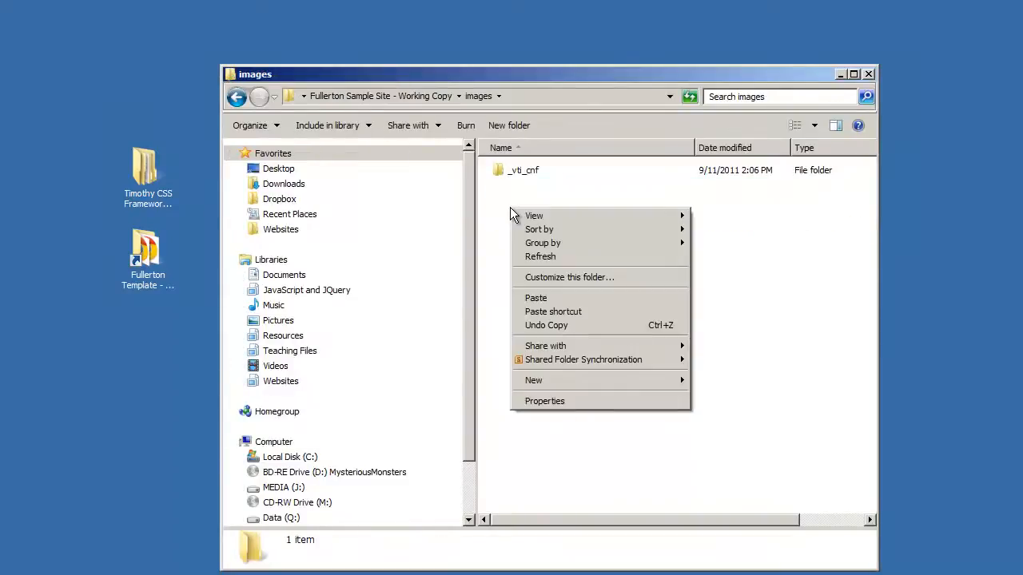
{"action": "left_click", "coordinate": [532, 297]}
{"action": "left_click", "coordinate": [807, 335]}
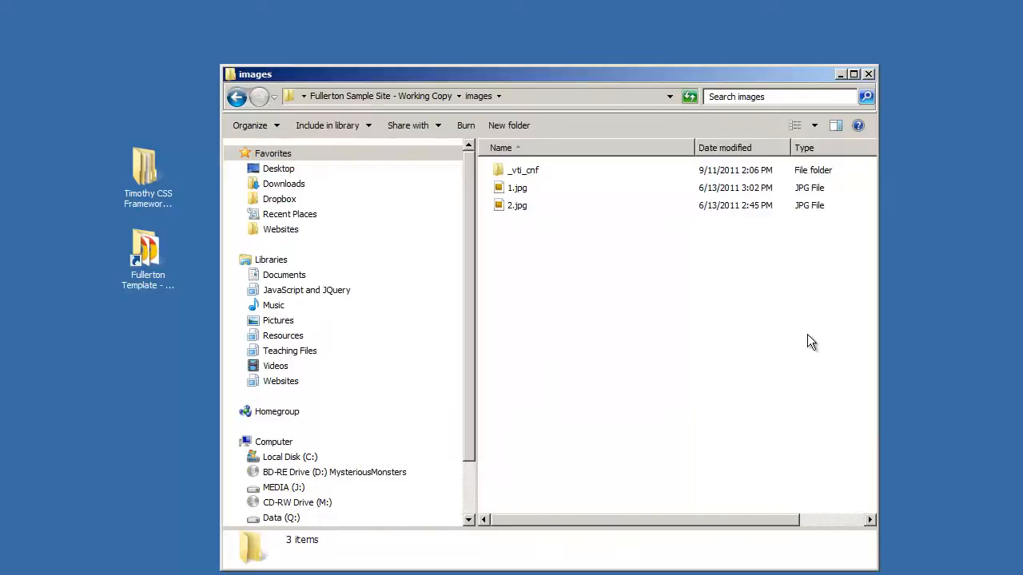
{"action": "left_click", "coordinate": [867, 75]}
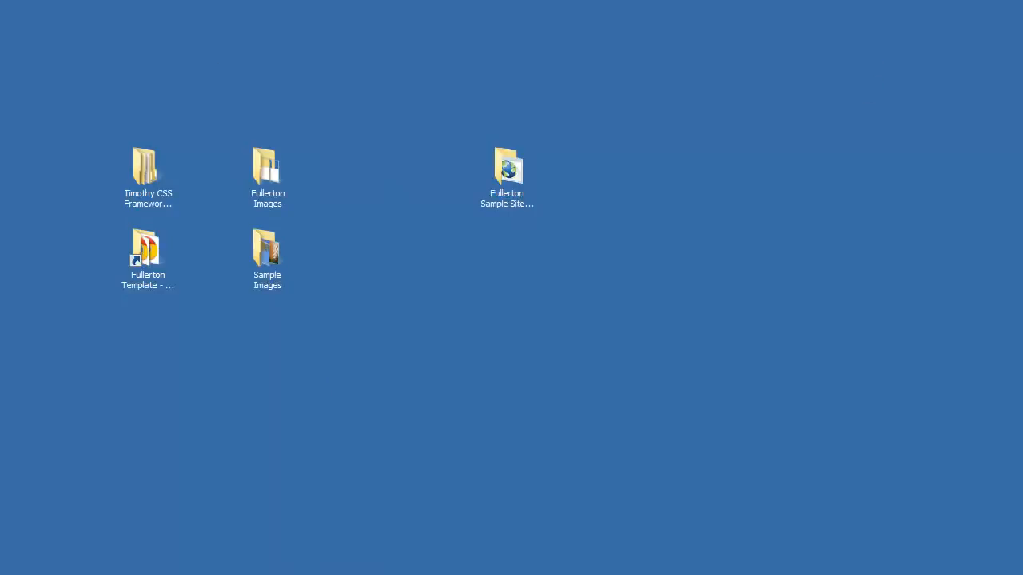
{"action": "key", "text": "alt+Tab"}
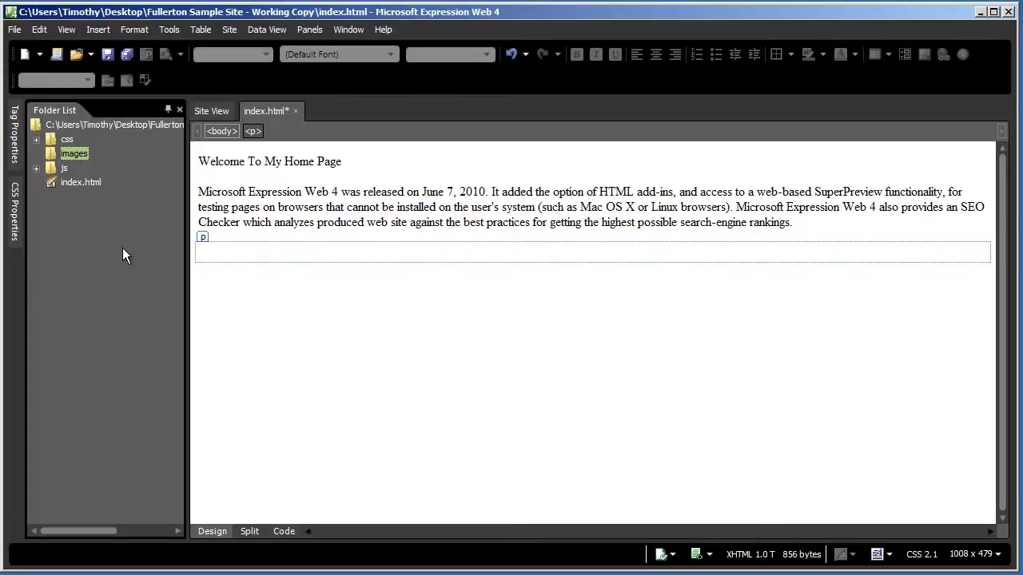
Refresh the Folder List so 1.jpg and 2.jpg appear in the images folder
{"action": "key", "text": "F5"}
{"action": "left_click", "coordinate": [65, 31]}
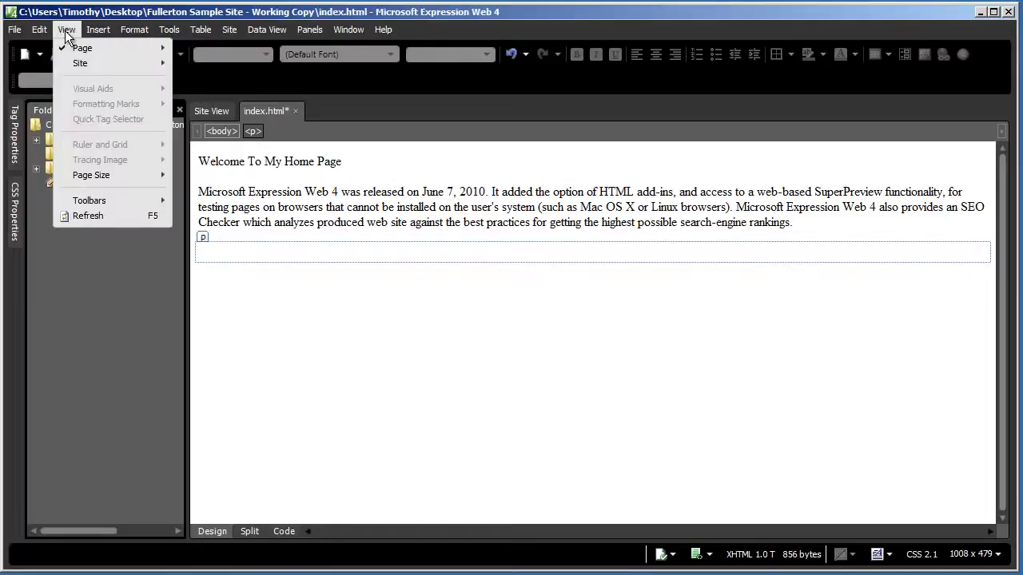
{"action": "left_click", "coordinate": [88, 217]}
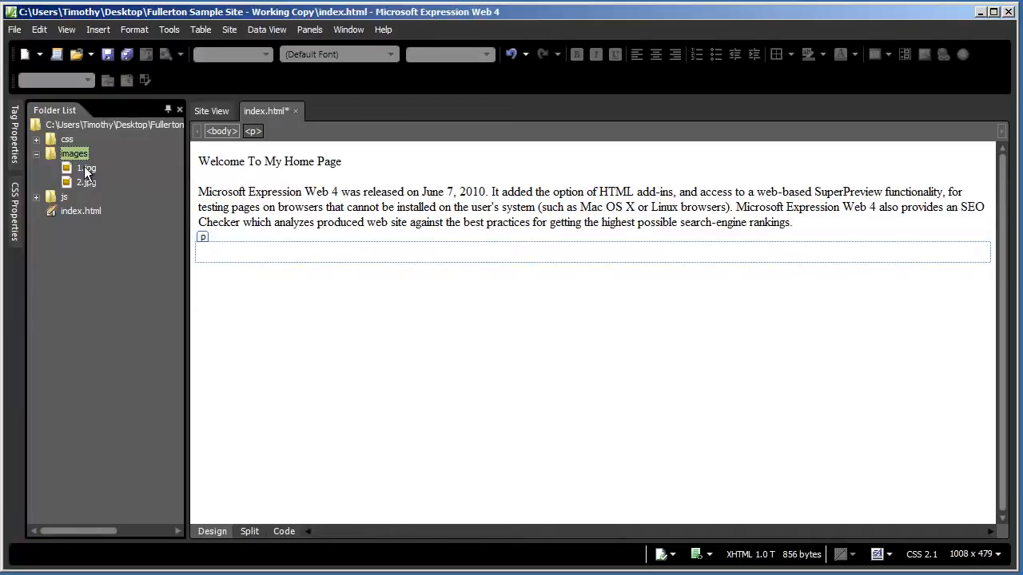
Insert 1.jpg into the empty paragraph with alternate text 'Sample photo of building'
{"action": "left_click_drag", "start_coordinate": [93, 179], "coordinate": [240, 258]}
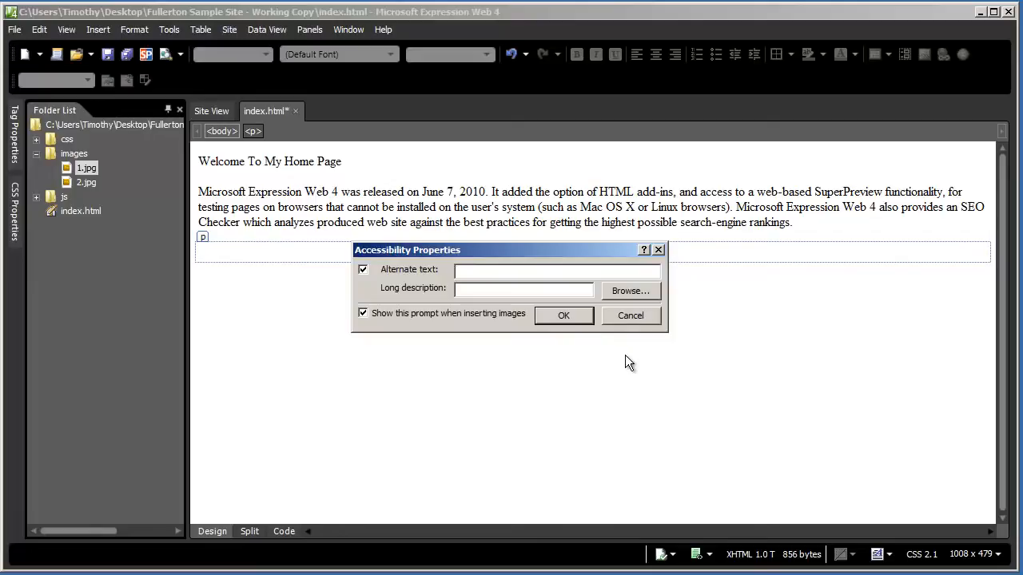
{"action": "mouse_move", "coordinate": [501, 250]}
{"action": "left_mouse_down"}
{"action": "mouse_move", "coordinate": [587, 249]}
{"action": "mouse_move", "coordinate": [488, 252]}
{"action": "left_mouse_up"}
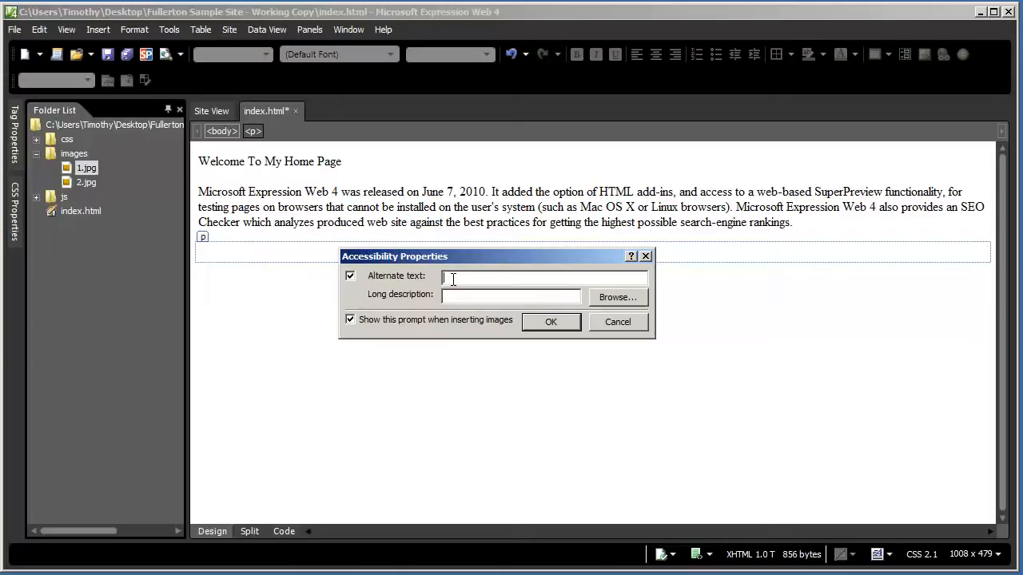
{"action": "type", "text": "Sample photo of building"}
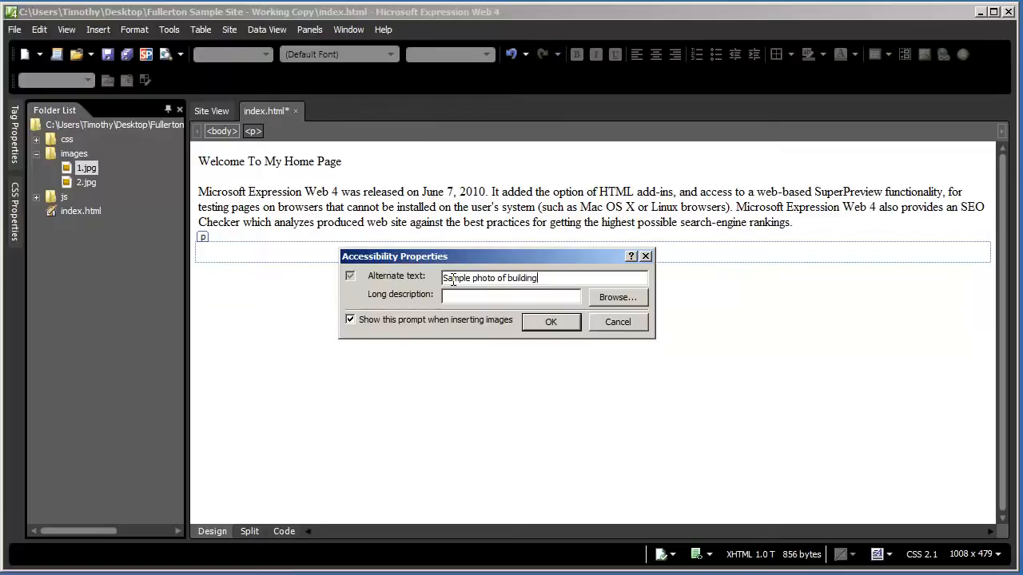
{"action": "left_click", "coordinate": [559, 320]}
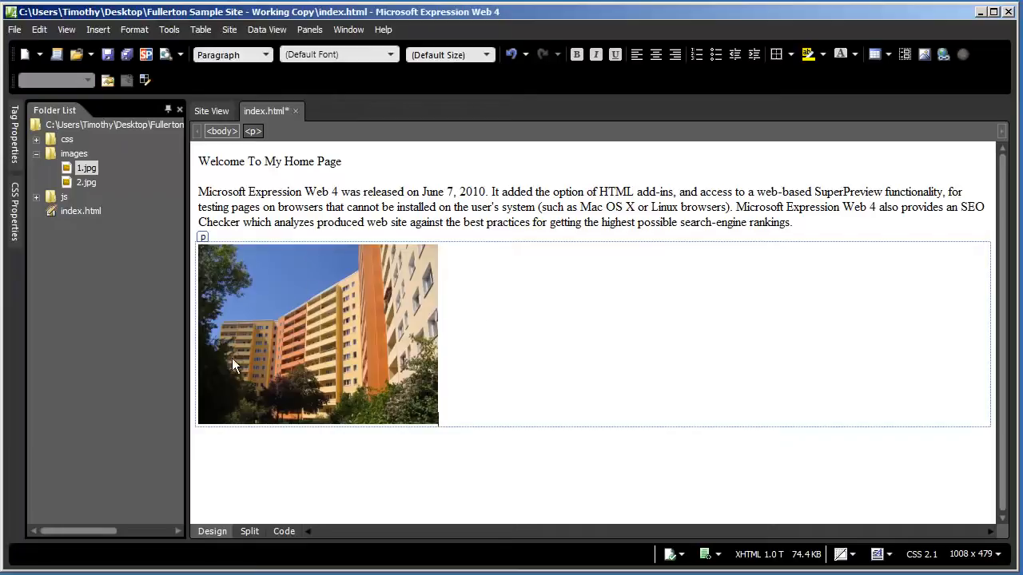
{"action": "left_click", "coordinate": [458, 192]}
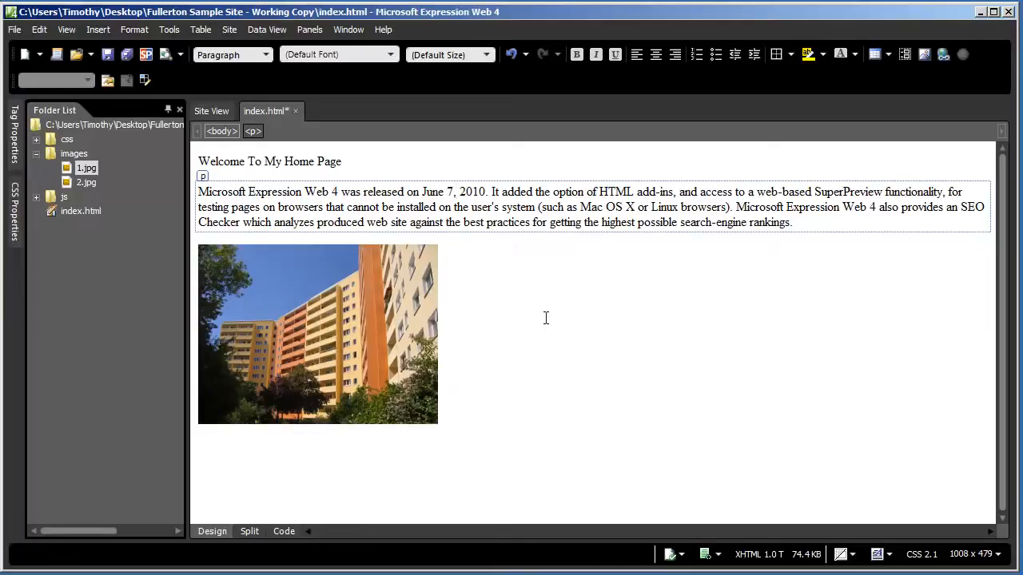
{"action": "left_click", "coordinate": [556, 353]}
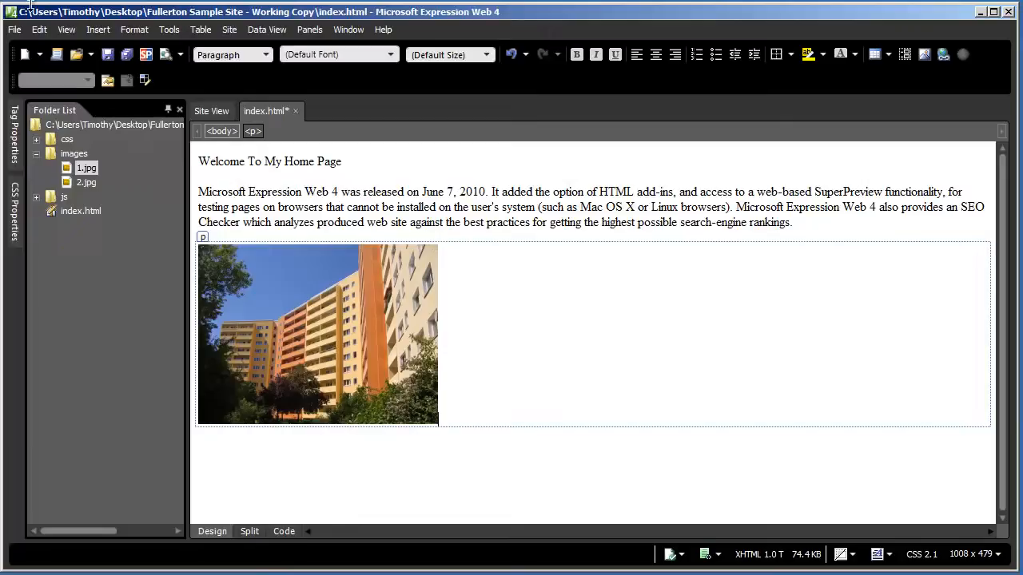
Insert 2.jpg from file right after the building photo, accepting the accessibility prompt
{"action": "left_click", "coordinate": [97, 36]}
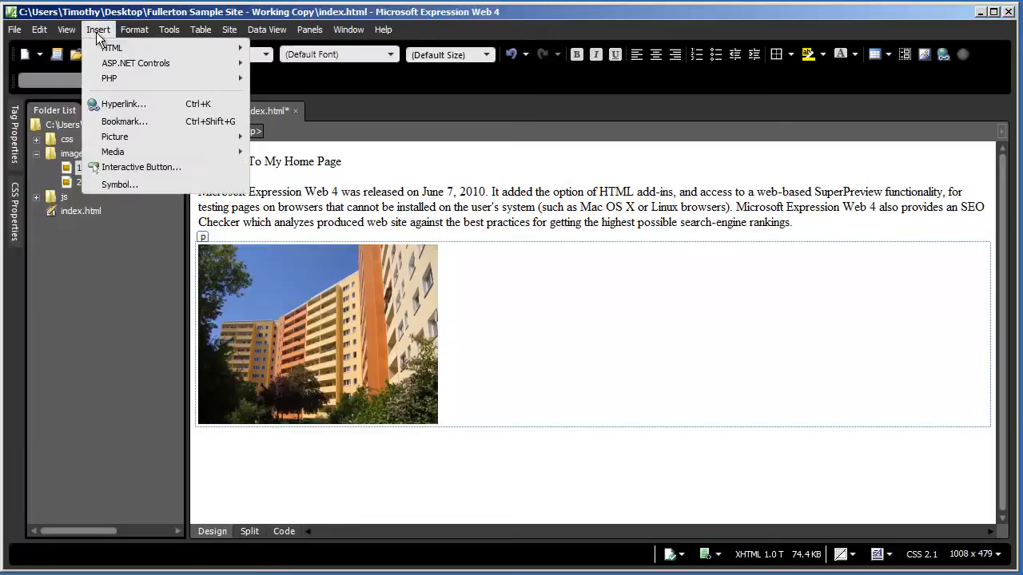
{"action": "mouse_move", "coordinate": [131, 136]}
{"action": "left_click", "coordinate": [289, 137]}
{"action": "left_click_drag", "start_coordinate": [367, 28], "coordinate": [491, 43]}
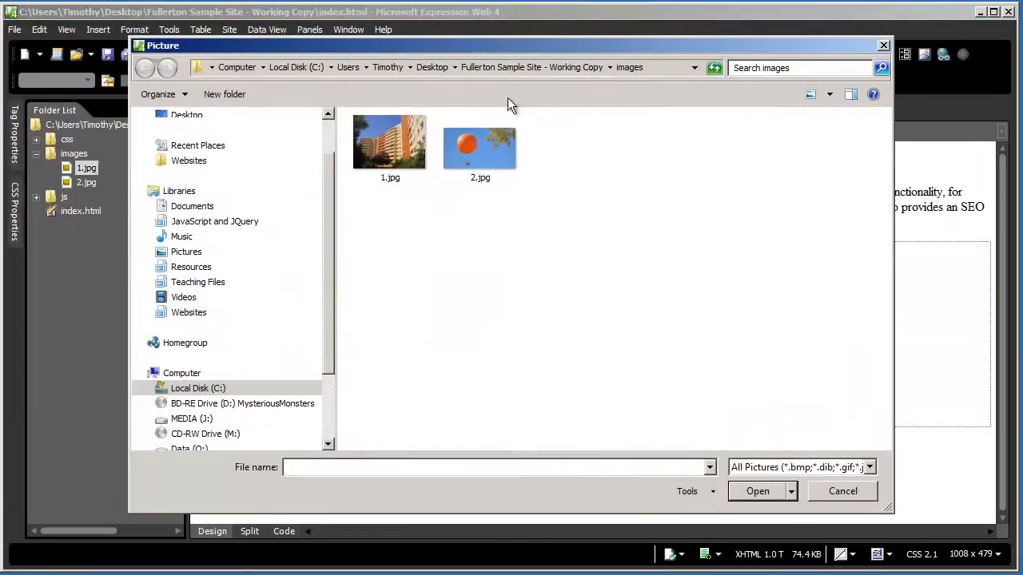
{"action": "left_click", "coordinate": [480, 156]}
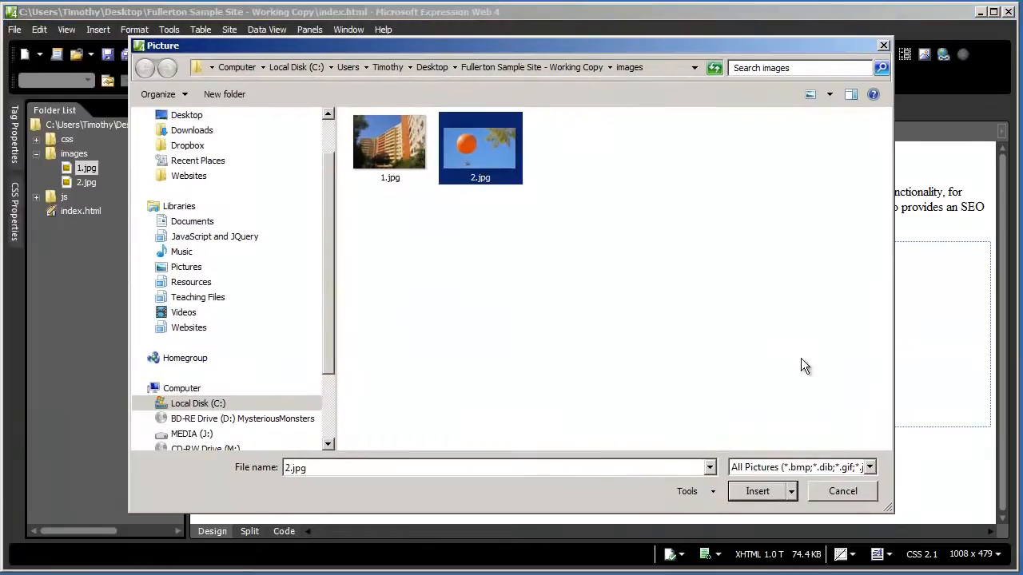
{"action": "left_click", "coordinate": [756, 491]}
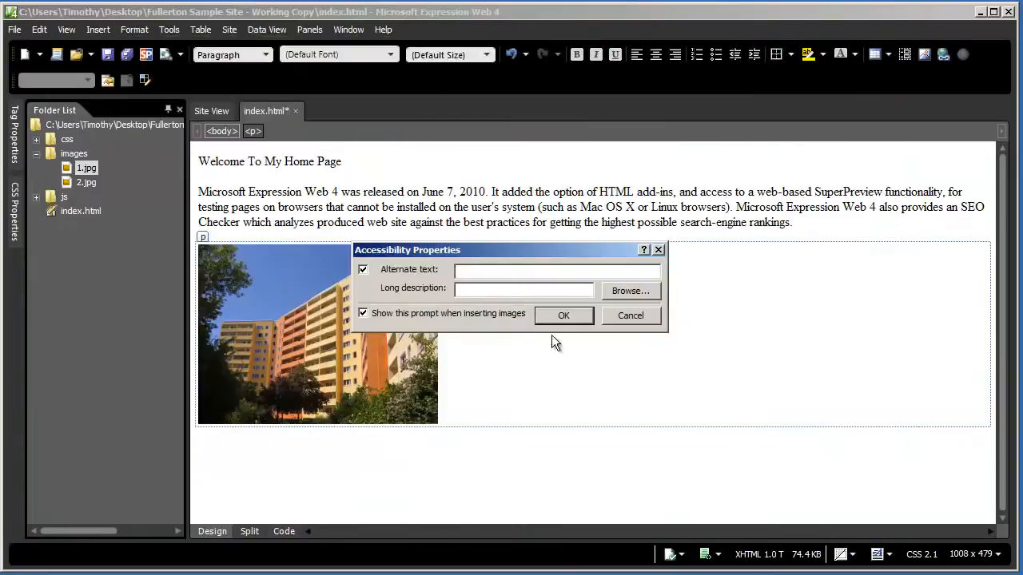
{"action": "left_click", "coordinate": [562, 316]}
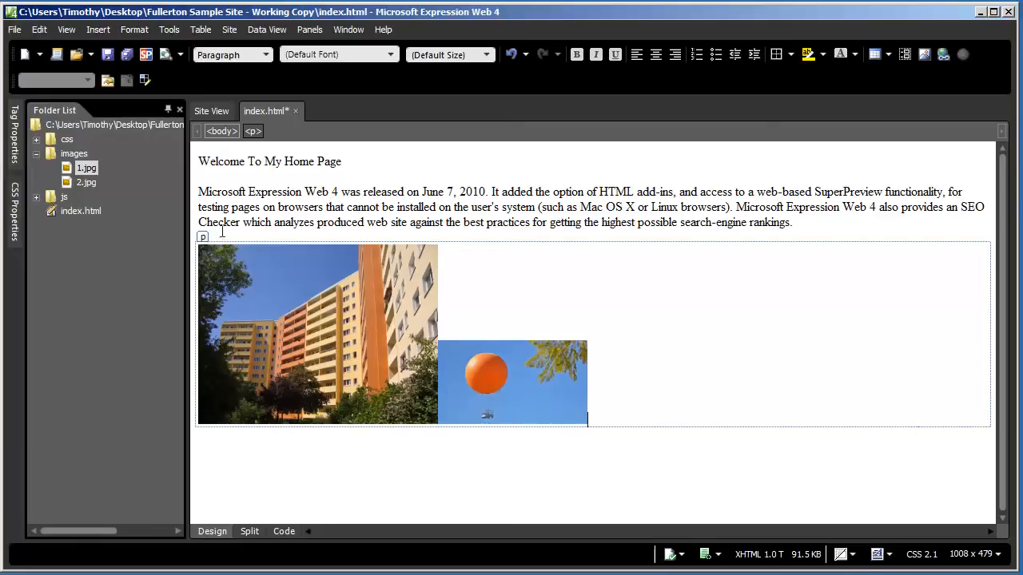
Delete the orange balloon image, leaving only the building photo
{"action": "left_click", "coordinate": [509, 376]}
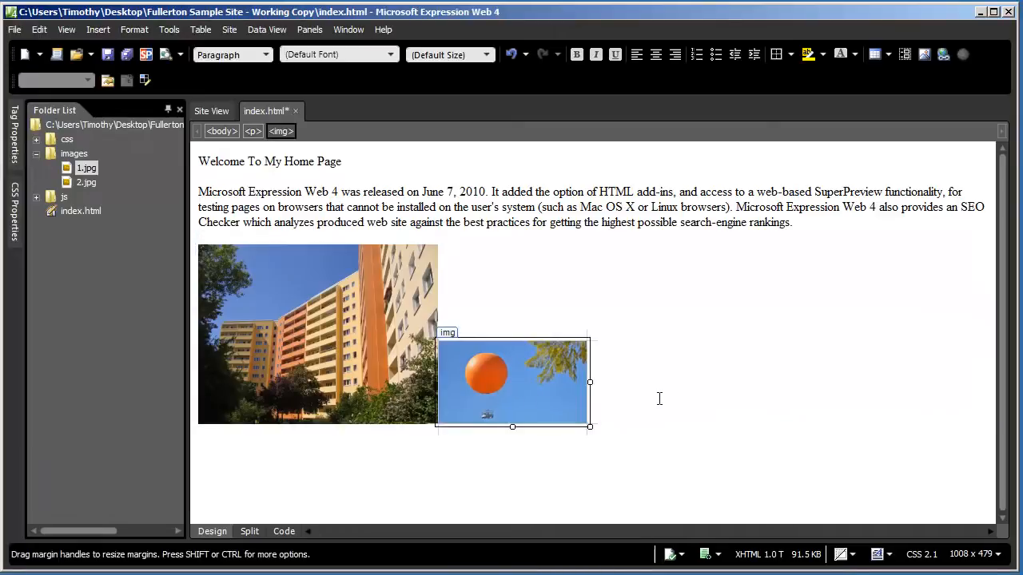
{"action": "key", "text": "Delete"}
{"action": "left_click", "coordinate": [473, 208]}
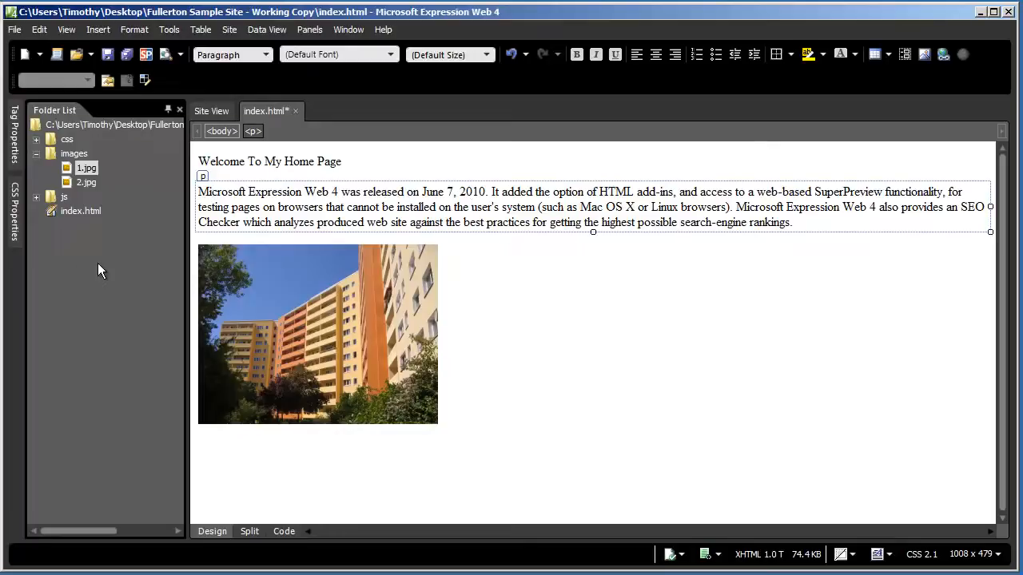
Create a new HTML page named about.html in the site root folder
{"action": "right_click", "coordinate": [104, 123]}
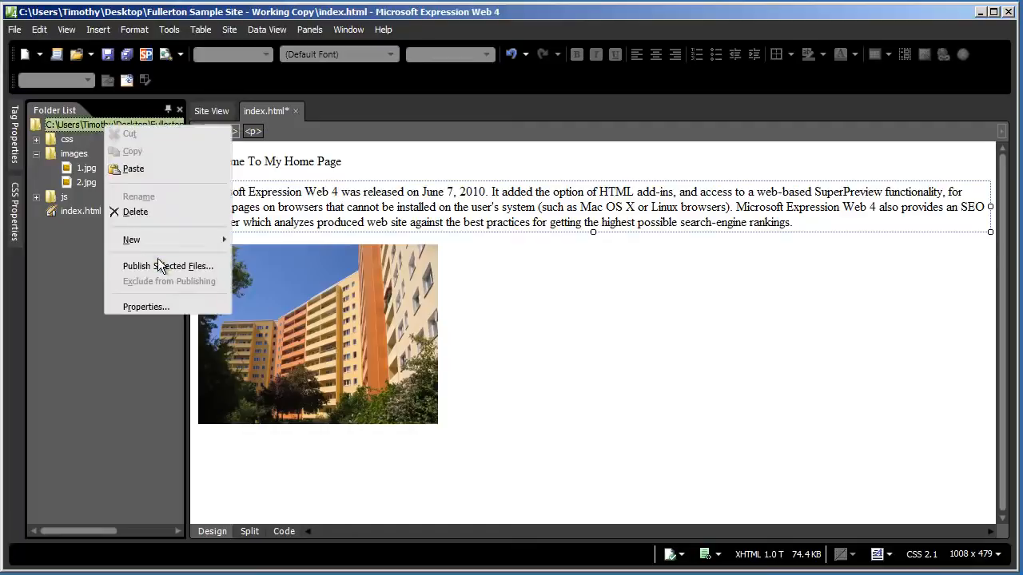
{"action": "mouse_move", "coordinate": [156, 241]}
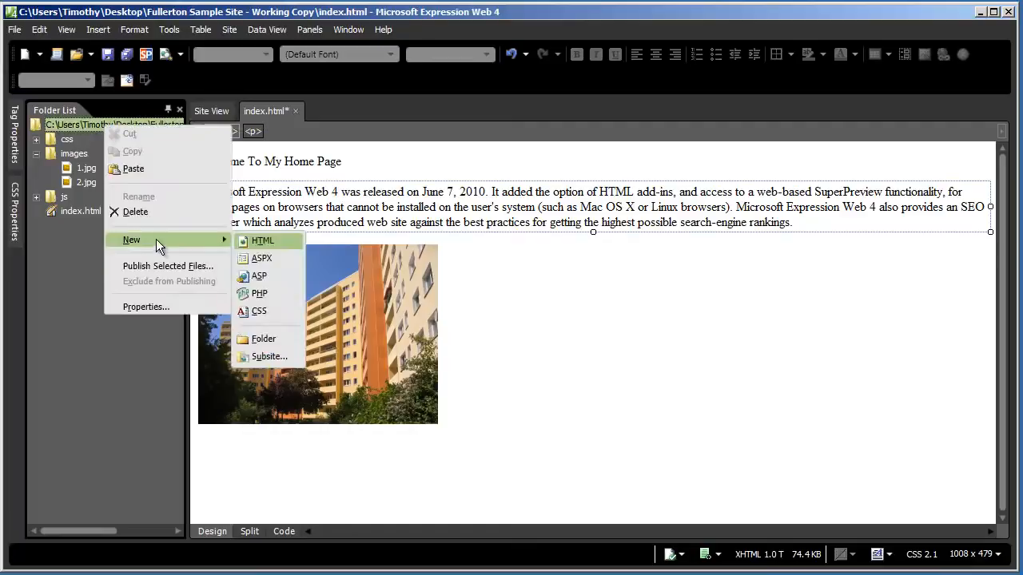
{"action": "left_click", "coordinate": [264, 241]}
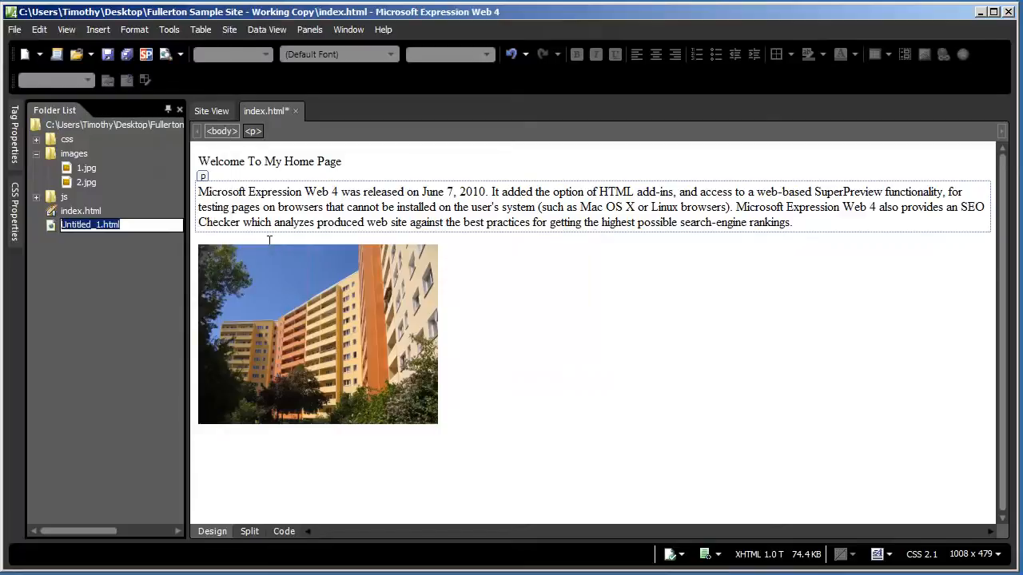
{"action": "type", "text": "about."}
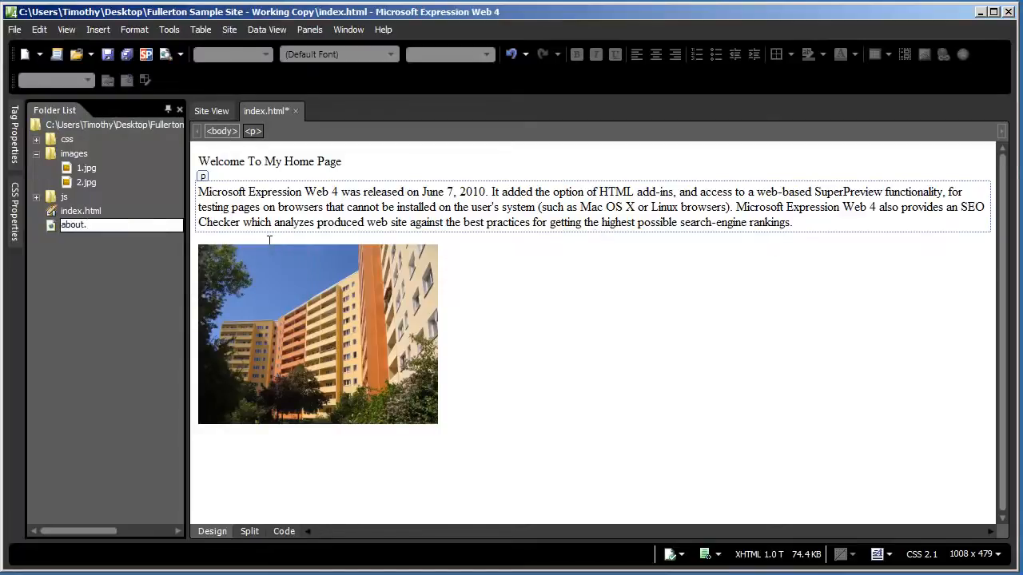
{"action": "type", "text": "html"}
{"action": "key", "text": "Return"}
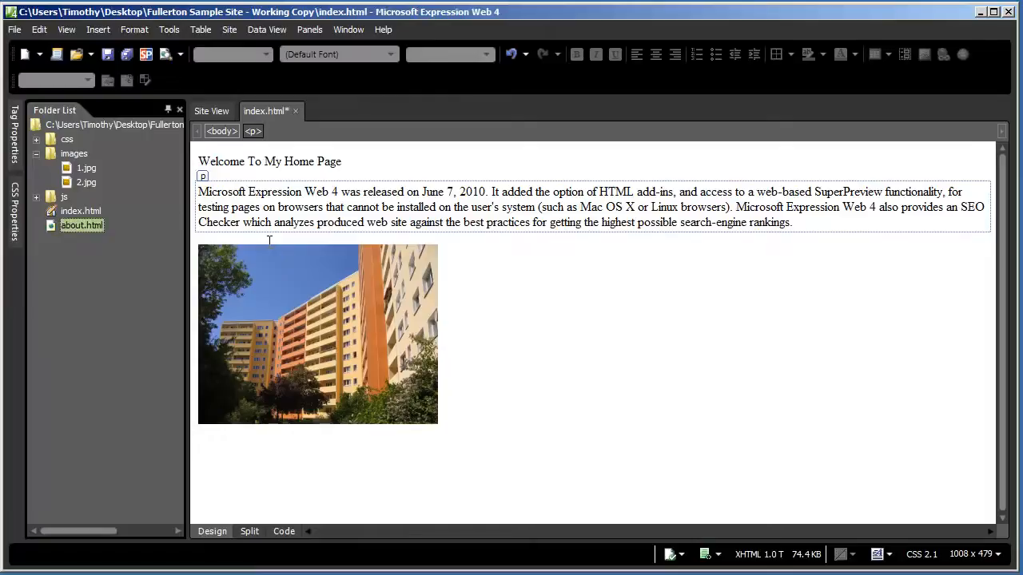
Create a new HTML page named contact.html in the site root folder
{"action": "right_click", "coordinate": [94, 125]}
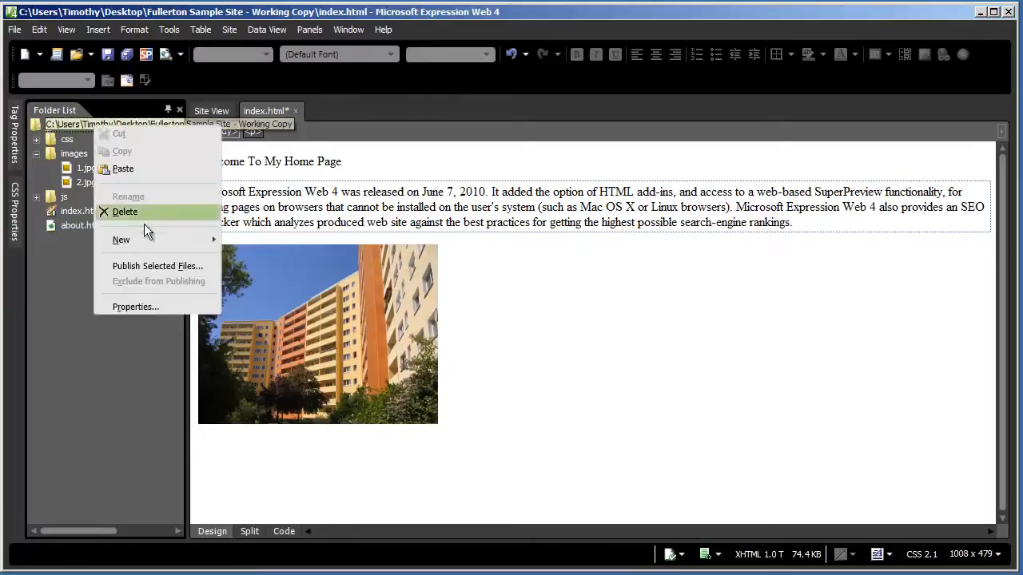
{"action": "mouse_move", "coordinate": [147, 243]}
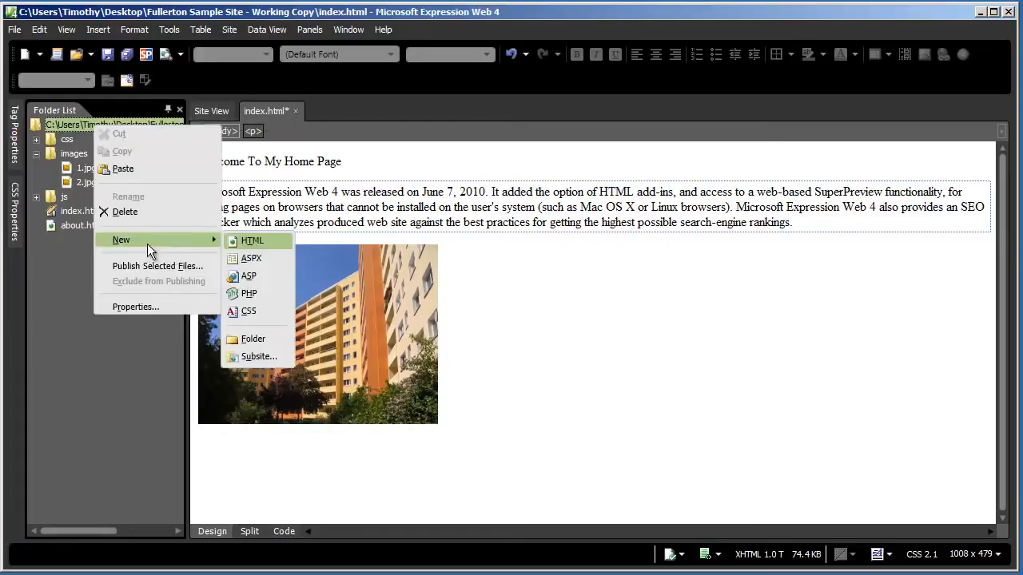
{"action": "left_click", "coordinate": [251, 242]}
{"action": "type", "text": "contact.html"}
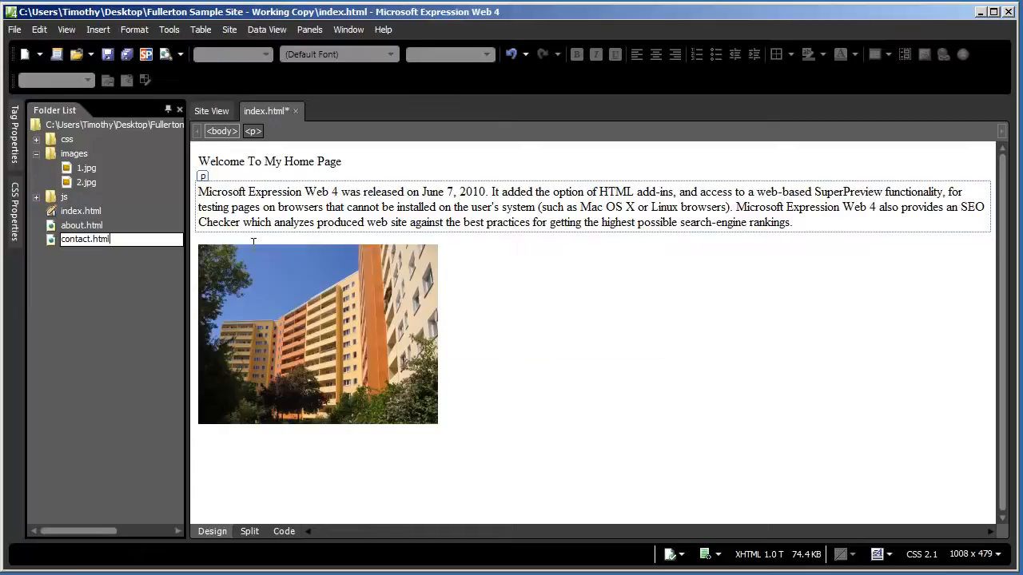
{"action": "key", "text": "Return"}
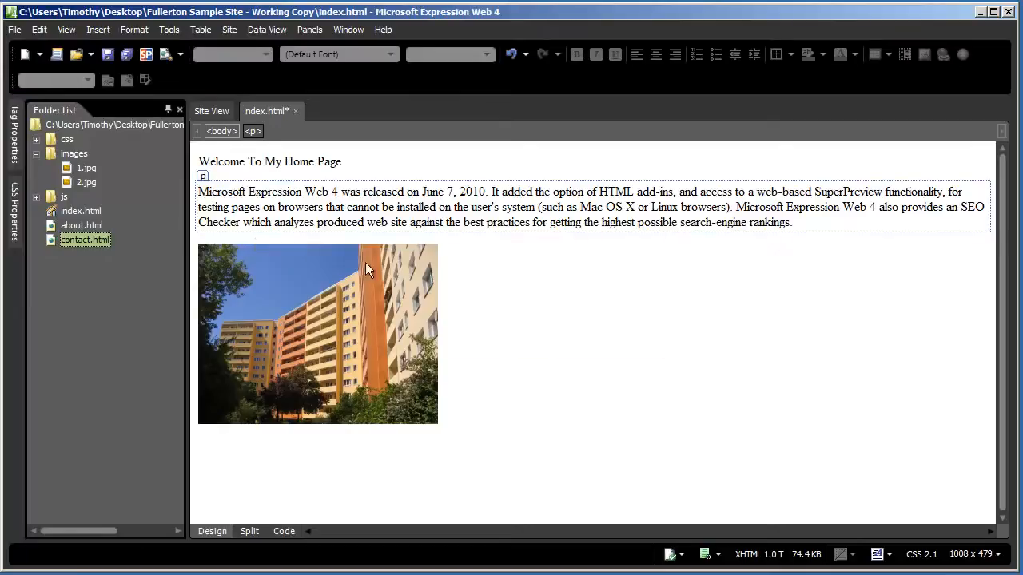
Select the building photo on index.html, then clear the selection
{"action": "left_click", "coordinate": [334, 322]}
{"action": "left_click", "coordinate": [268, 180]}
{"action": "left_click", "coordinate": [288, 270]}
{"action": "left_click", "coordinate": [608, 359]}
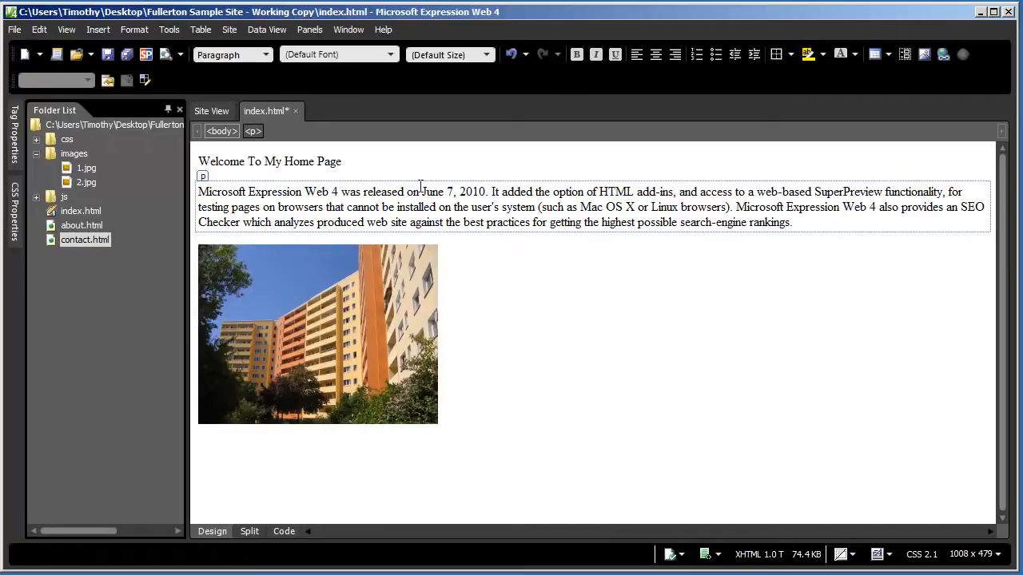
Type 'Home Page | About Us | Contact' on a new line below the welcome heading, then select Home Page
{"action": "left_click", "coordinate": [371, 166]}
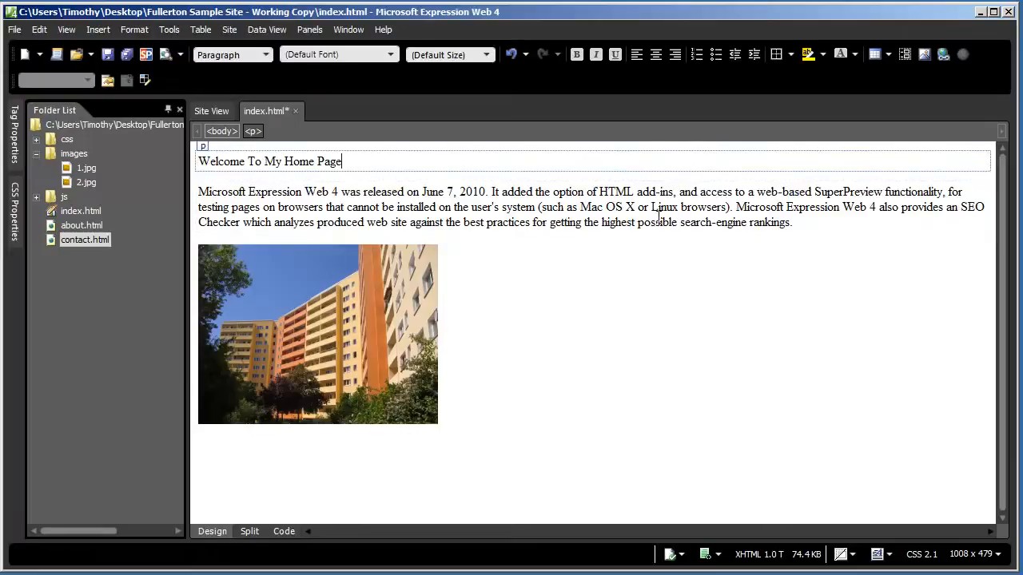
{"action": "key", "text": "Return"}
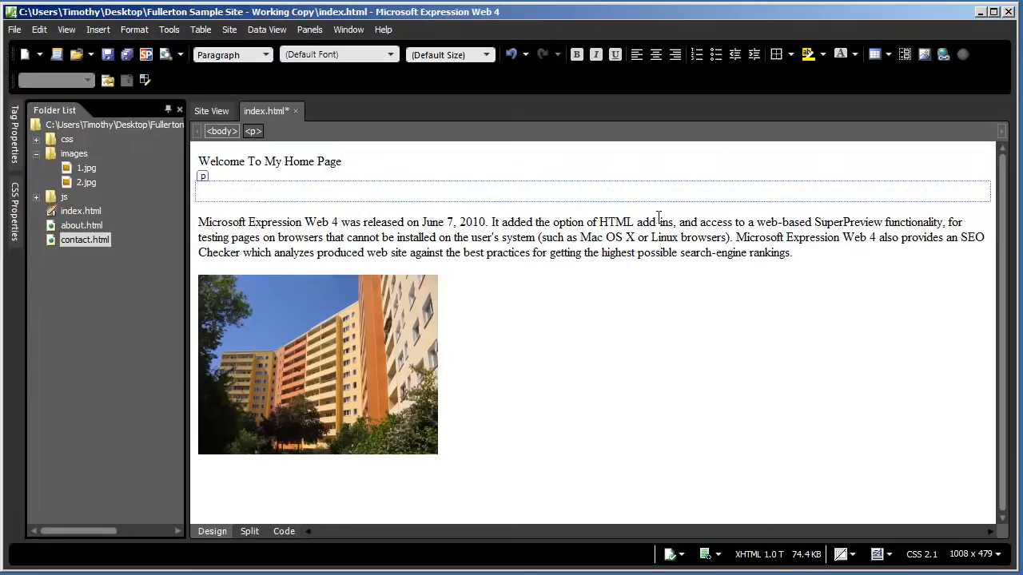
{"action": "type", "text": "Home Page"}
{"action": "type", "text": "| About Us"}
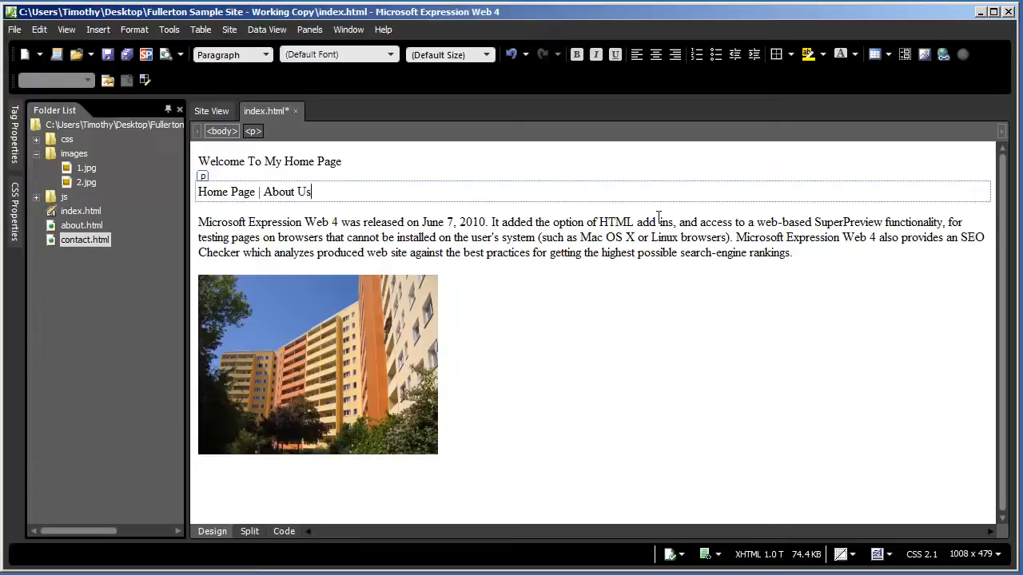
{"action": "type", "text": " | Contact"}
{"action": "left_click", "coordinate": [470, 250]}
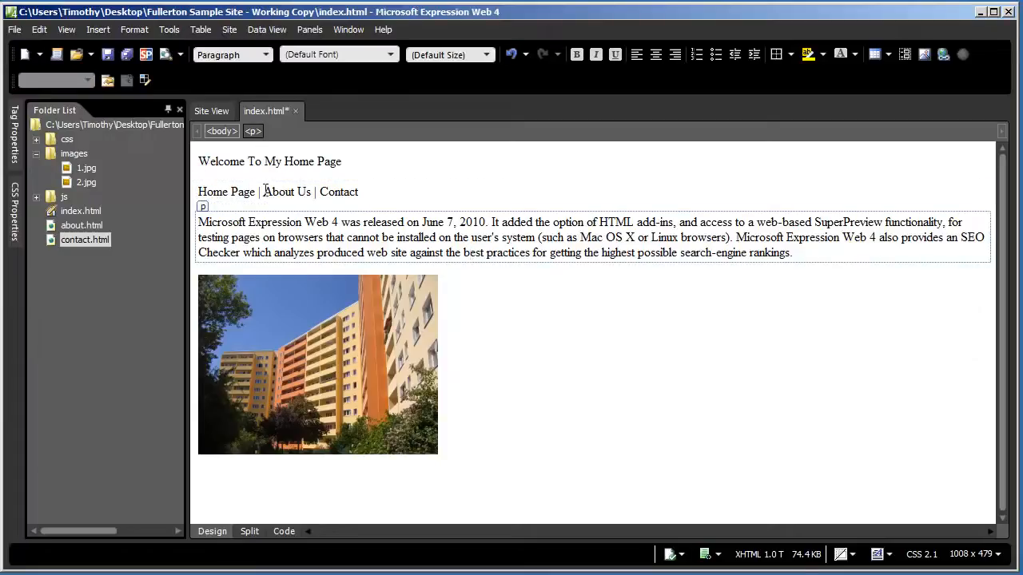
{"action": "left_click_drag", "start_coordinate": [256, 192], "coordinate": [199, 193]}
{"action": "left_click", "coordinate": [97, 29]}
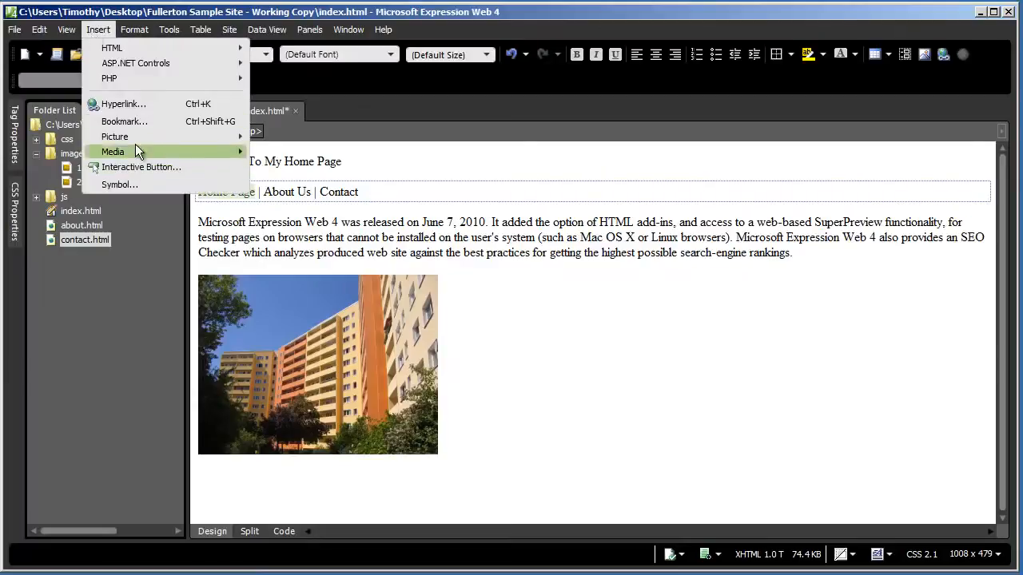
Link Home Page to index.html
{"action": "left_click", "coordinate": [163, 104]}
{"action": "left_click_drag", "start_coordinate": [399, 159], "coordinate": [450, 171]}
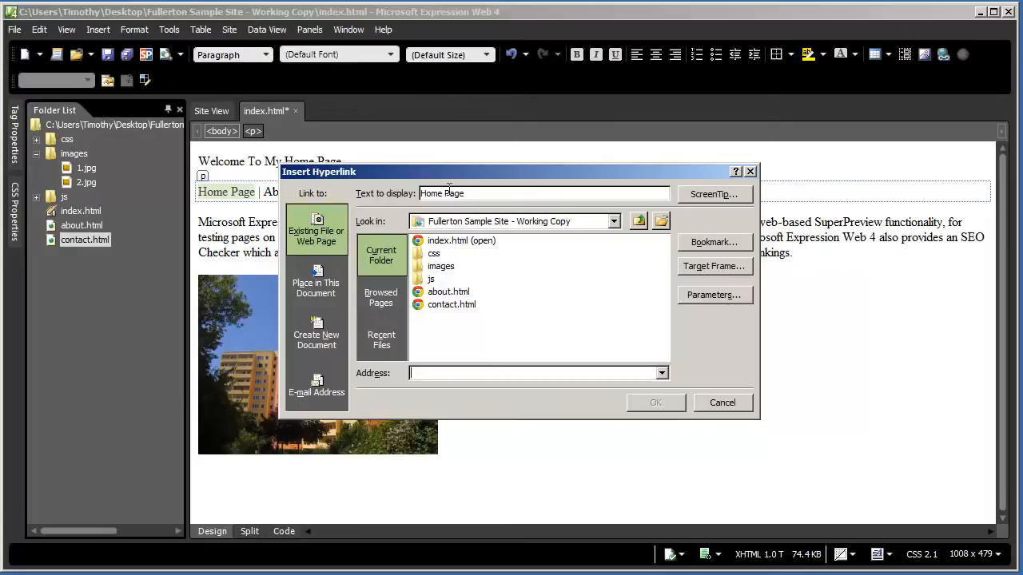
{"action": "left_click_drag", "start_coordinate": [383, 171], "coordinate": [487, 212]}
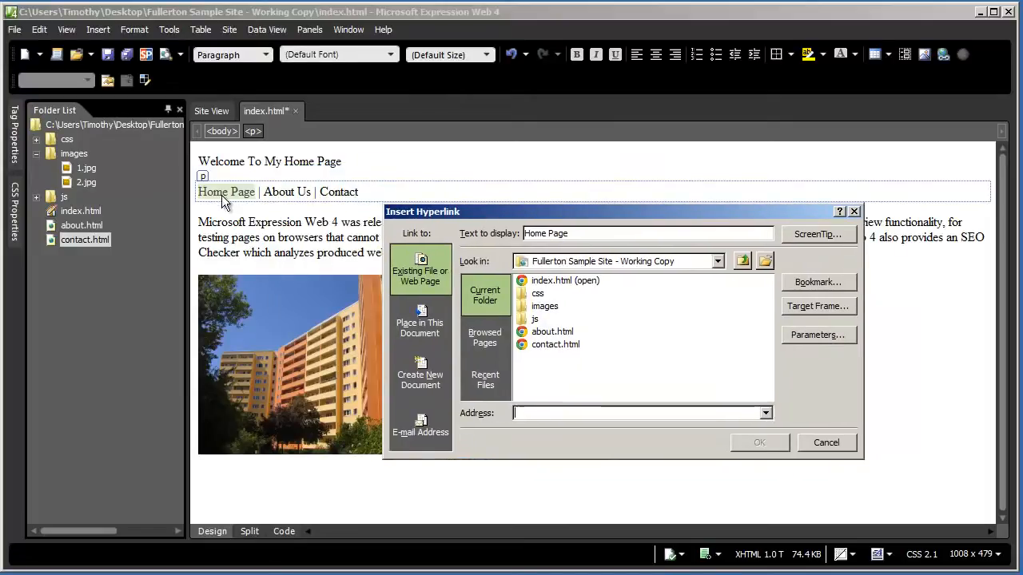
{"action": "left_click", "coordinate": [551, 281]}
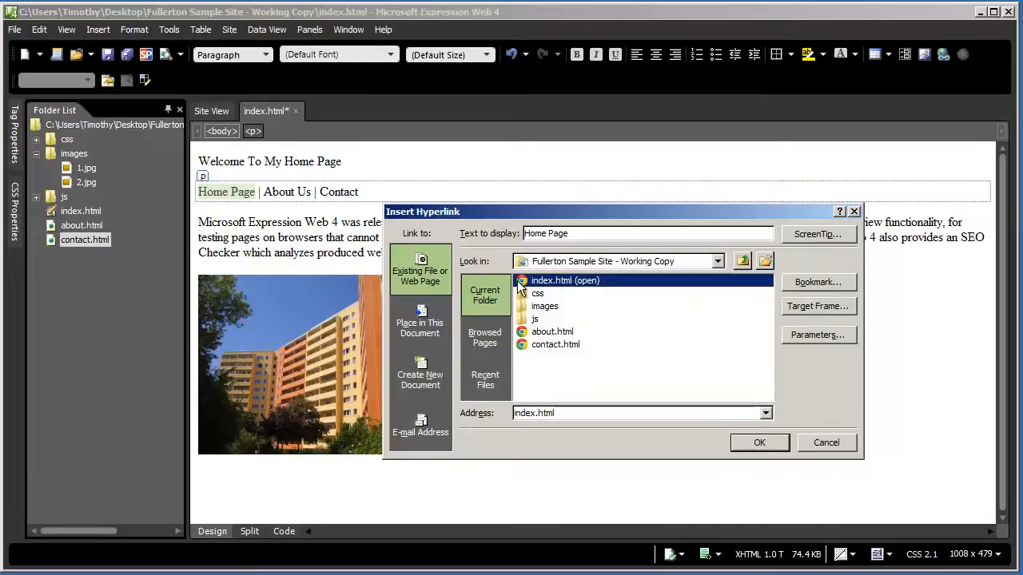
{"action": "left_click", "coordinate": [759, 442]}
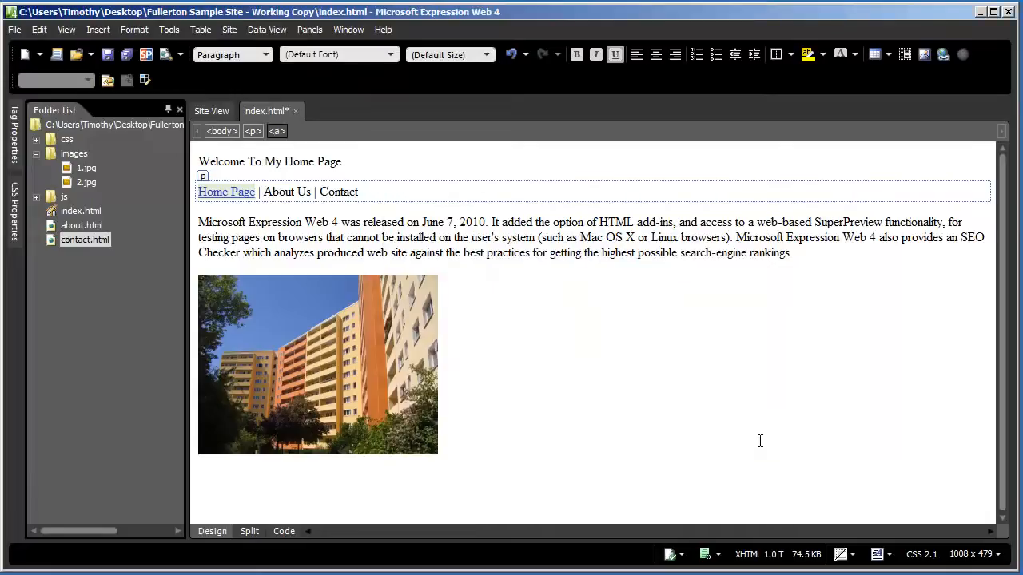
{"action": "left_click", "coordinate": [304, 247]}
Link About Us to about.html
{"action": "left_click", "coordinate": [314, 192]}
{"action": "left_click_drag", "start_coordinate": [312, 191], "coordinate": [264, 195]}
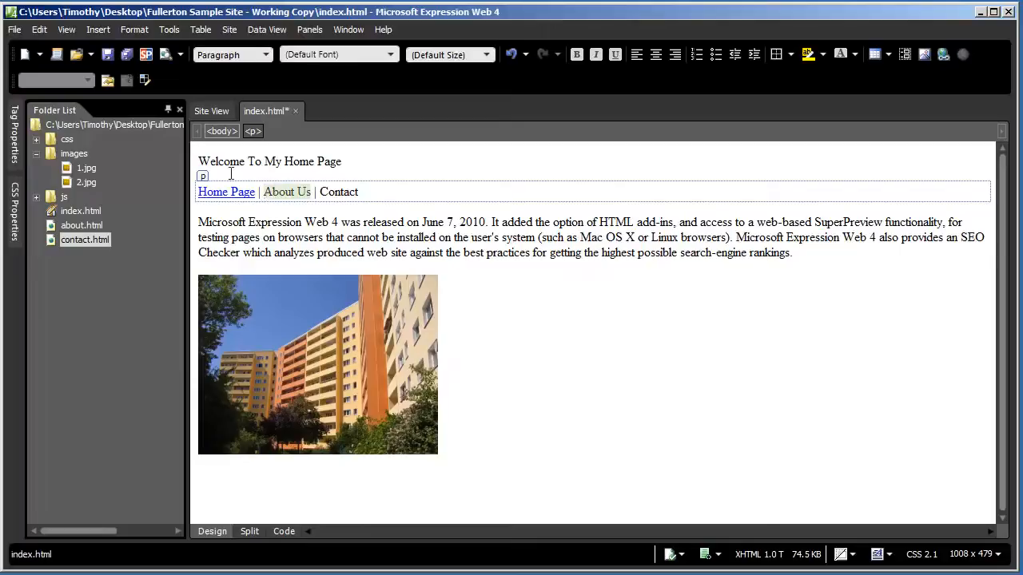
{"action": "left_click", "coordinate": [98, 30]}
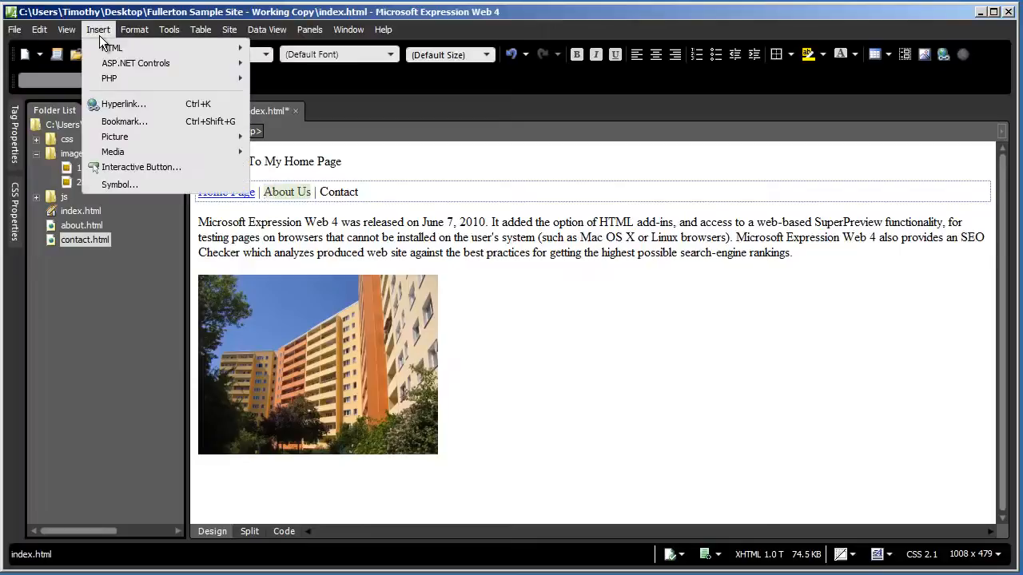
{"action": "left_click", "coordinate": [131, 103]}
{"action": "left_click", "coordinate": [564, 333]}
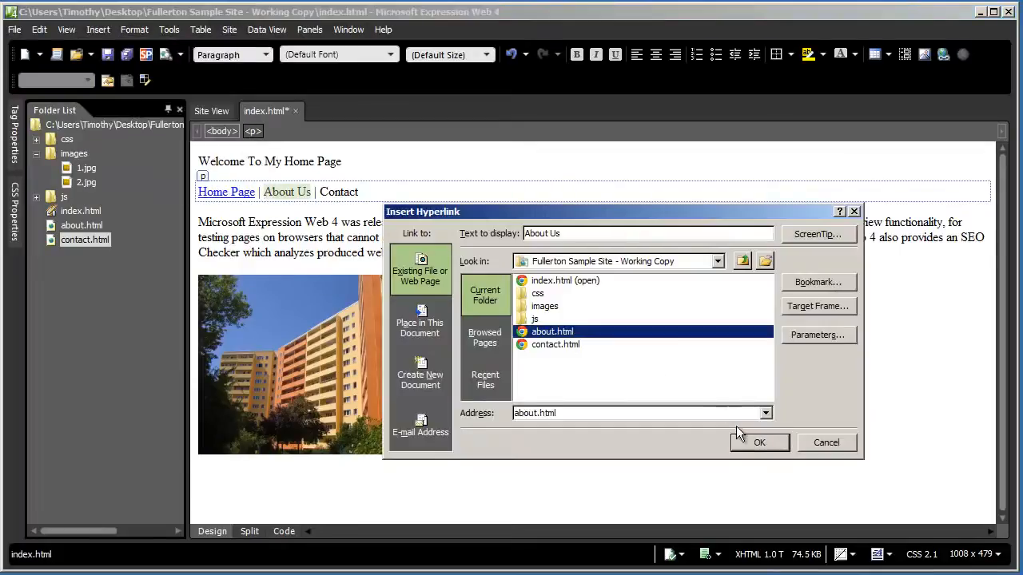
{"action": "left_click", "coordinate": [759, 443]}
Link Contact to contact.html and save index.html
{"action": "double_click", "coordinate": [339, 192]}
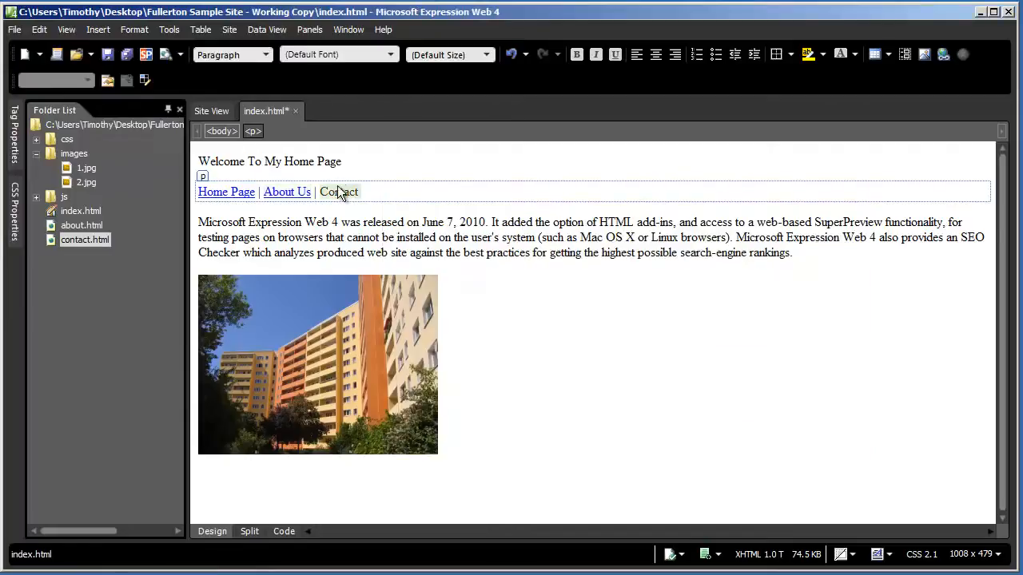
{"action": "left_click", "coordinate": [98, 29]}
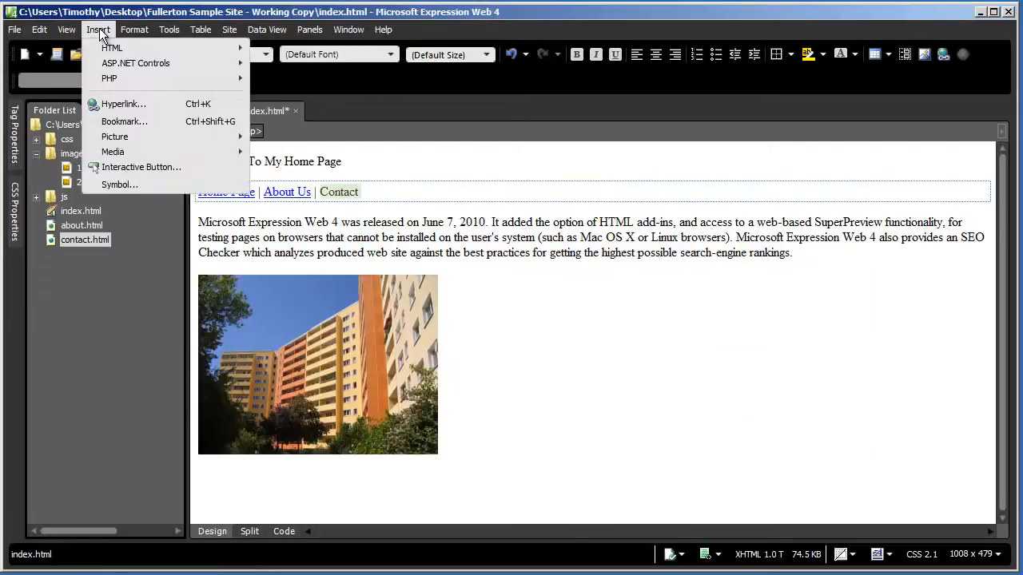
{"action": "left_click", "coordinate": [131, 104]}
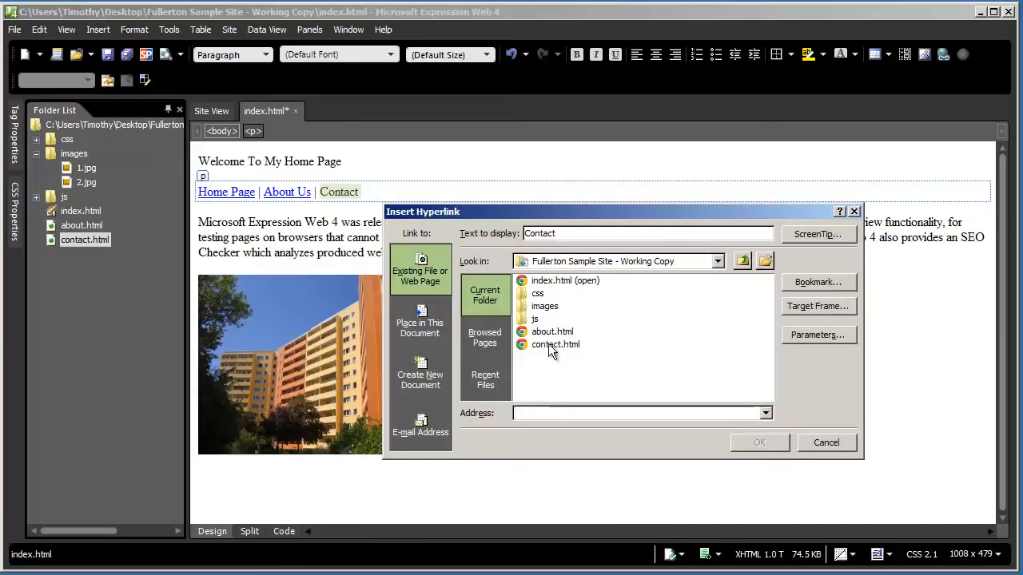
{"action": "left_click", "coordinate": [551, 344]}
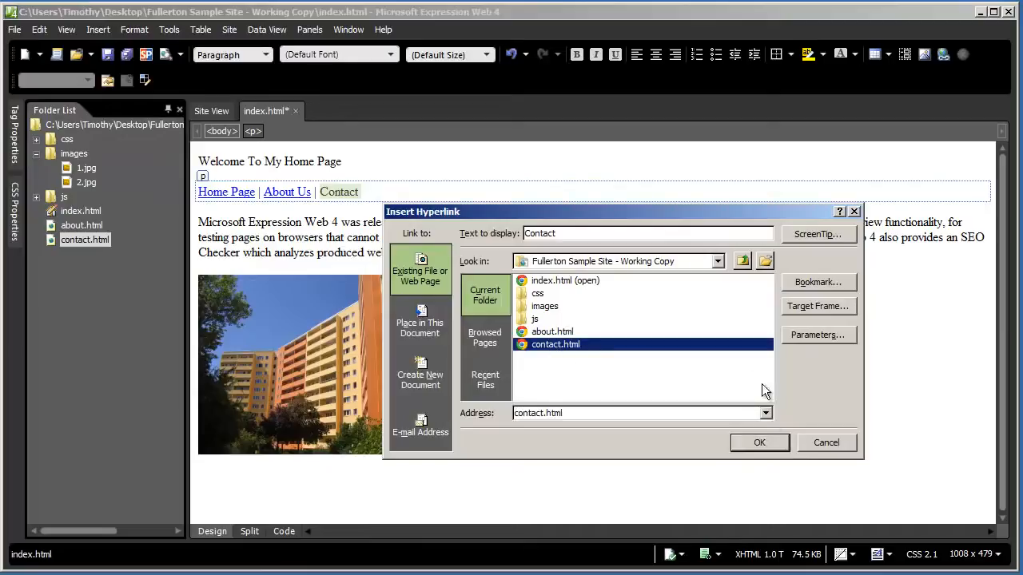
{"action": "left_click", "coordinate": [759, 443]}
{"action": "left_click", "coordinate": [518, 246]}
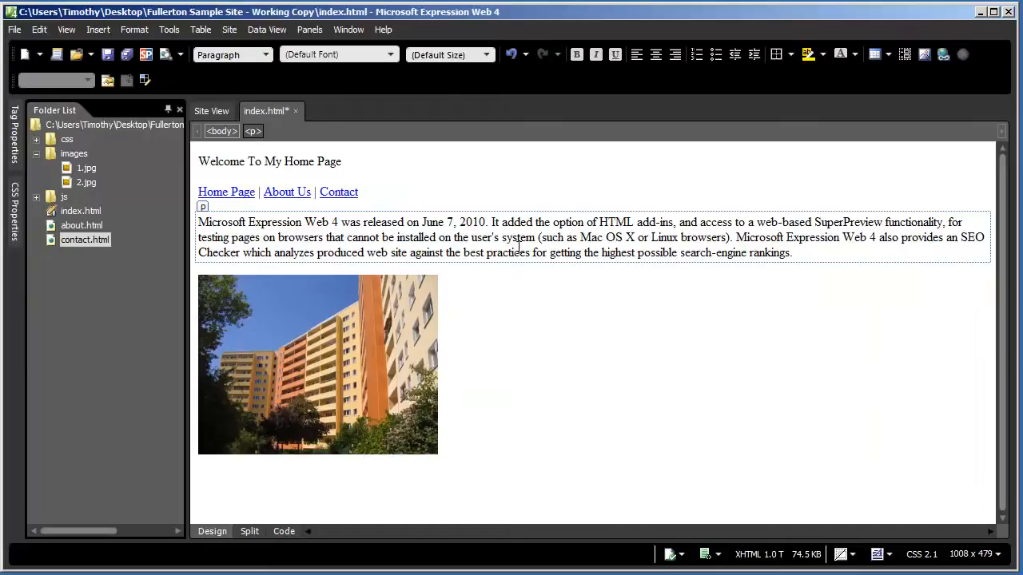
{"action": "key", "text": "ctrl+s"}
Copy the Home Page | About Us | Contact navigation line
{"action": "left_click", "coordinate": [378, 193]}
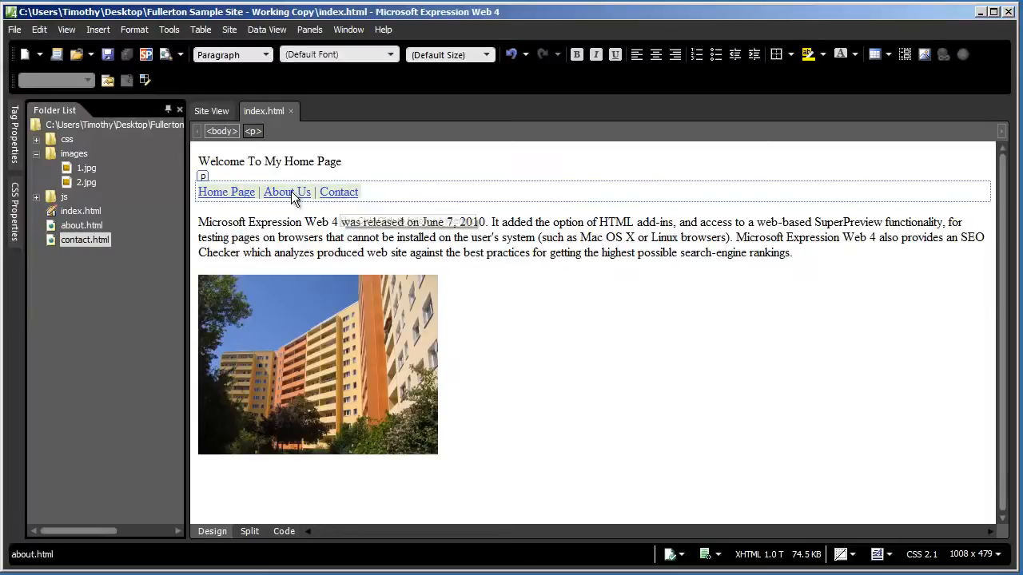
{"action": "right_click", "coordinate": [293, 197]}
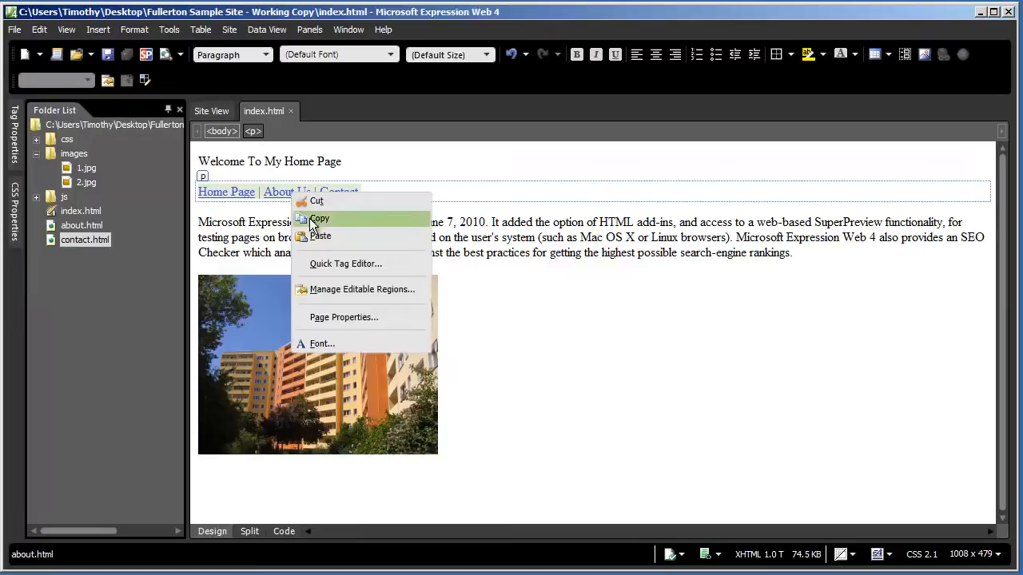
{"action": "left_click", "coordinate": [361, 217]}
In about.html, add an 'About Us' heading, paste the navigation links, and type 'Sample Paragraph'
{"action": "double_click", "coordinate": [83, 226]}
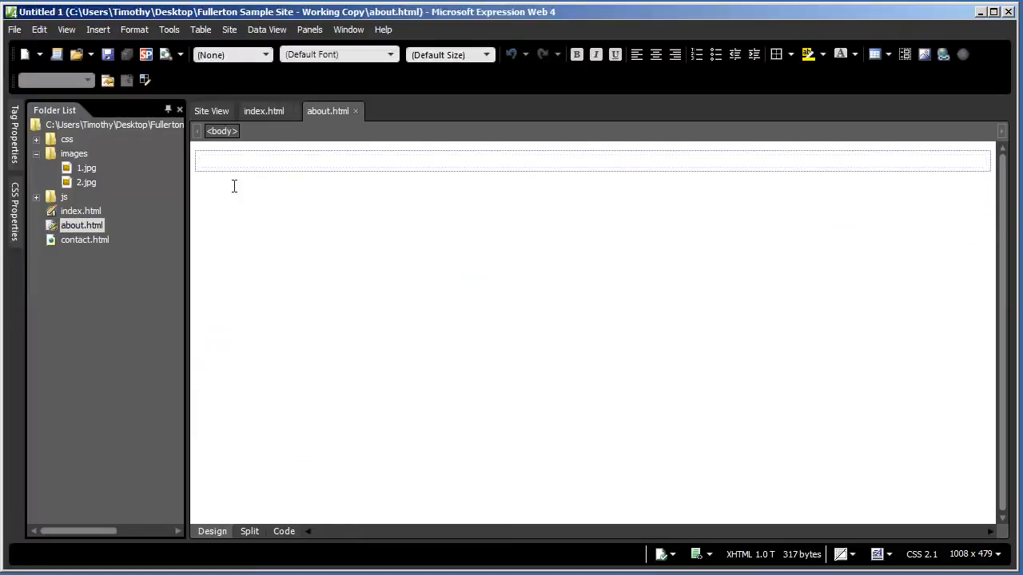
{"action": "type", "text": "About Us"}
{"action": "key", "text": "Return"}
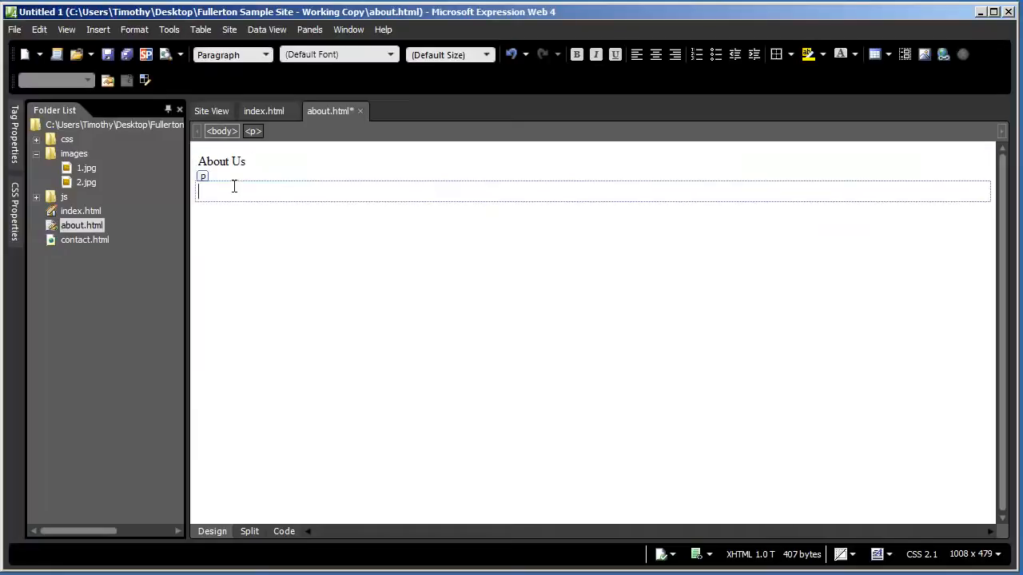
{"action": "key", "text": "ctrl+v"}
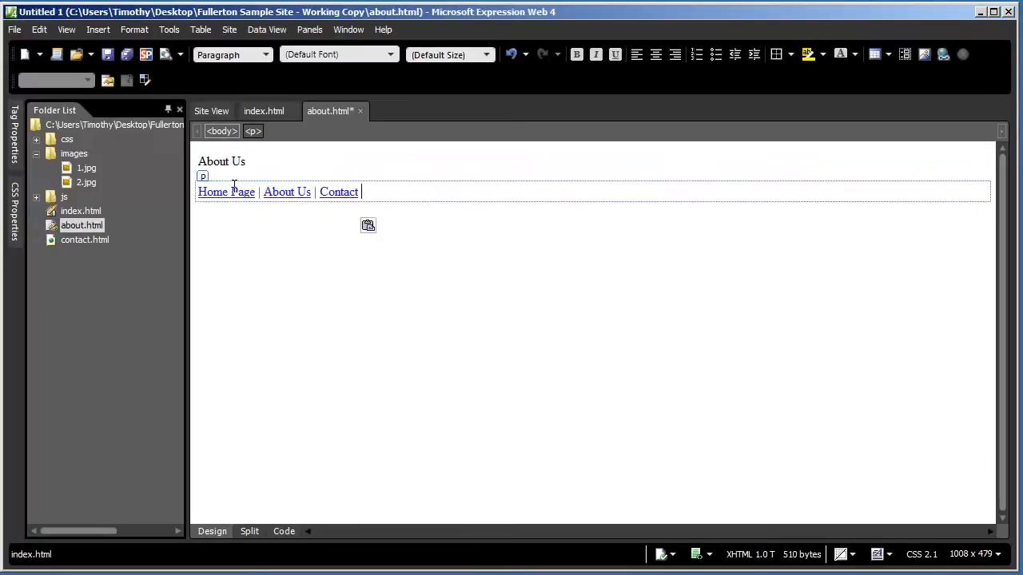
{"action": "key", "text": "Return"}
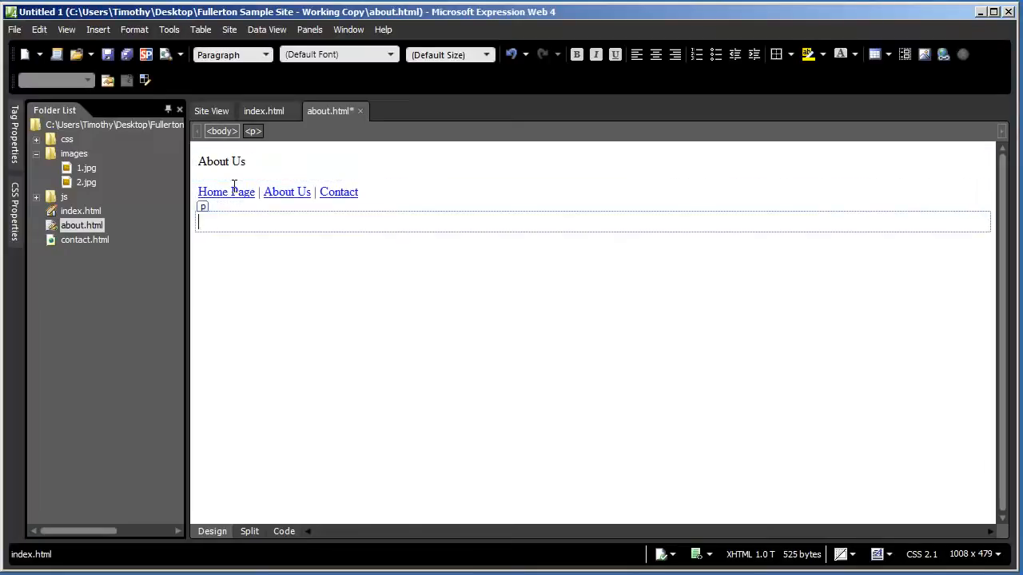
{"action": "type", "text": "Sample Paragraph"}
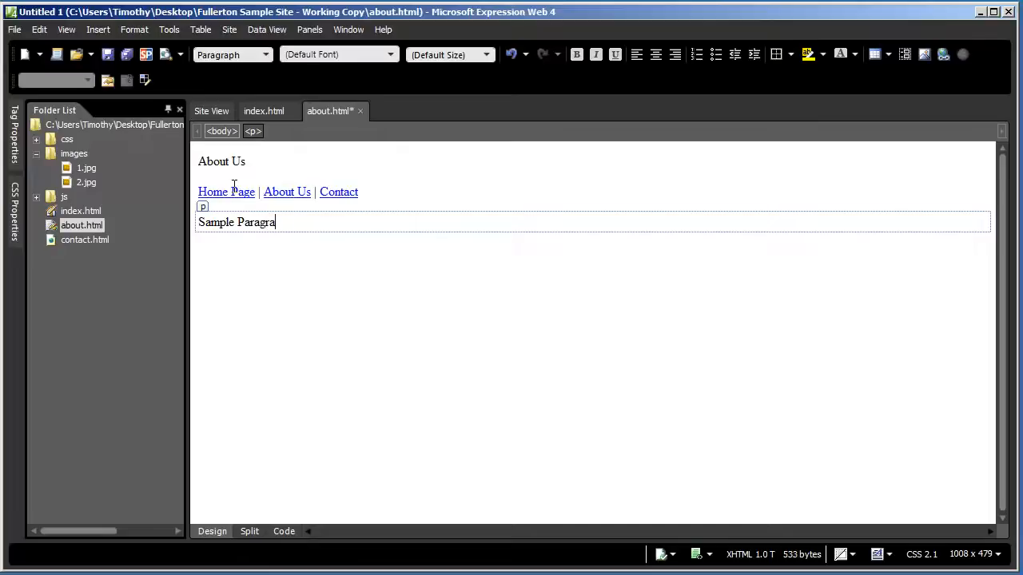
In contact.html, add a 'Contact Information' heading, paste the links, and type 'Sample Paragraph'
{"action": "double_click", "coordinate": [84, 238]}
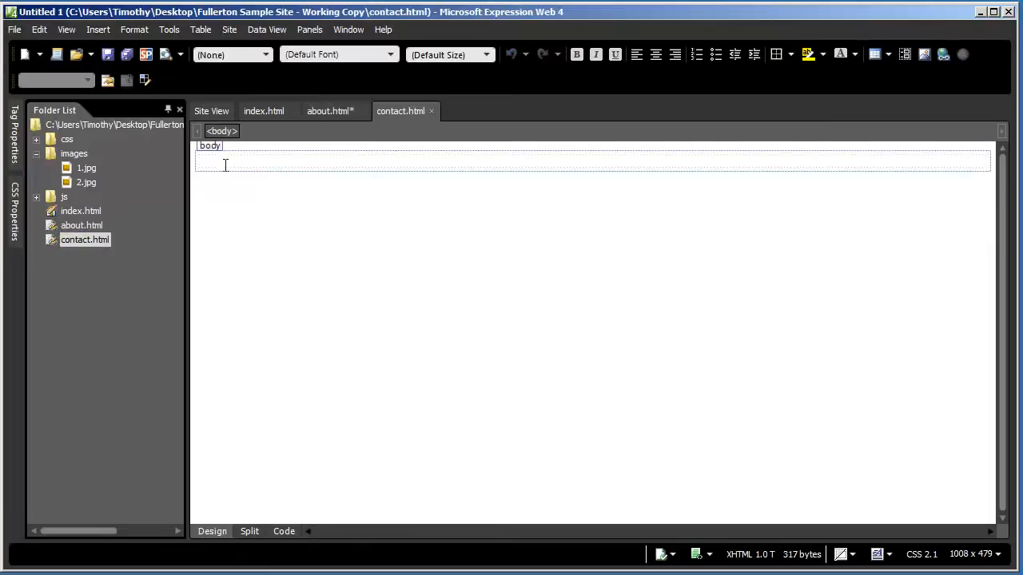
{"action": "type", "text": "Contact Information"}
{"action": "key", "text": "Return"}
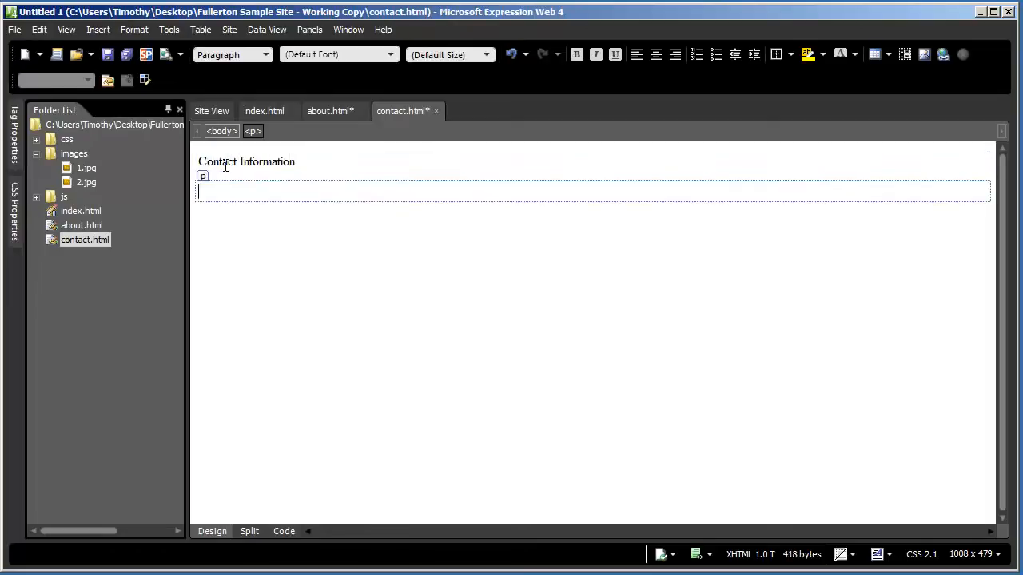
{"action": "key", "text": "ctrl+v"}
{"action": "key", "text": "Return"}
{"action": "type", "text": "Sample Para"}
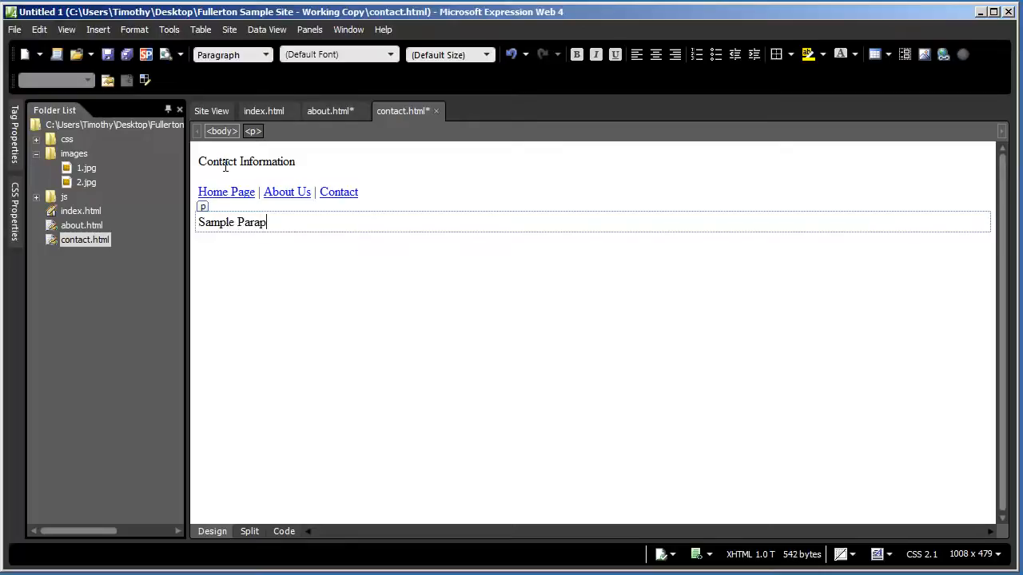
{"action": "type", "text": "grpa"}
{"action": "key", "text": "BackSpace"}
{"action": "key", "text": "BackSpace"}
{"action": "type", "text": "aph"}
Save the contact page, Save All pages, and return to index.html
{"action": "key", "text": "ctrl+s"}
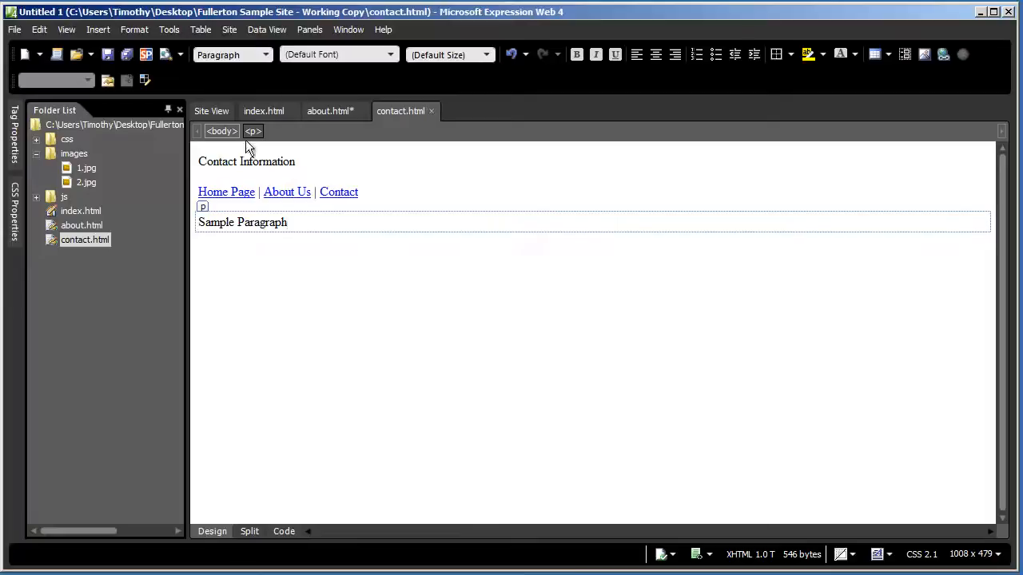
{"action": "left_click", "coordinate": [14, 30]}
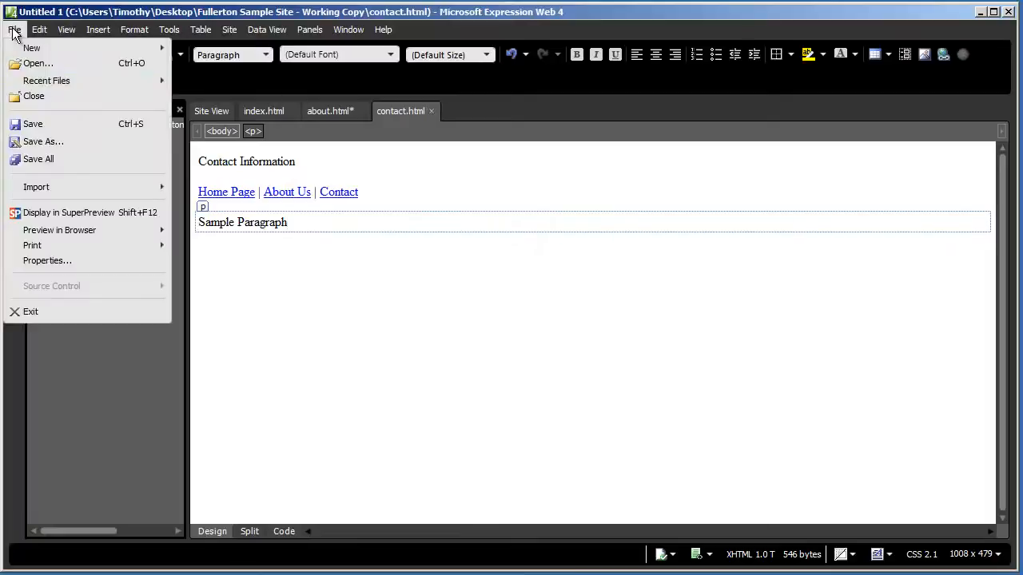
{"action": "left_click", "coordinate": [48, 159]}
{"action": "left_click", "coordinate": [254, 111]}
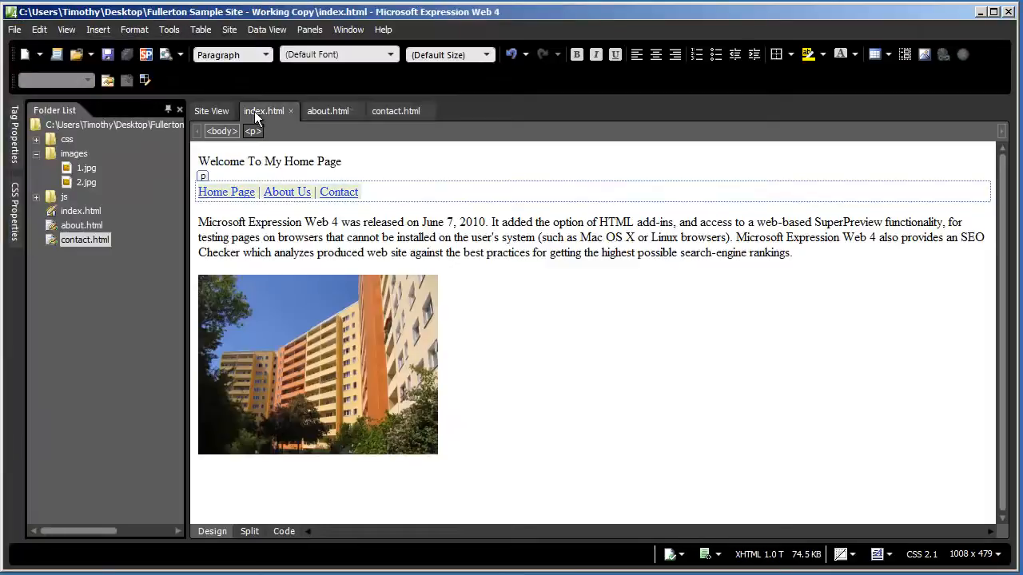
{"action": "left_click", "coordinate": [305, 248]}
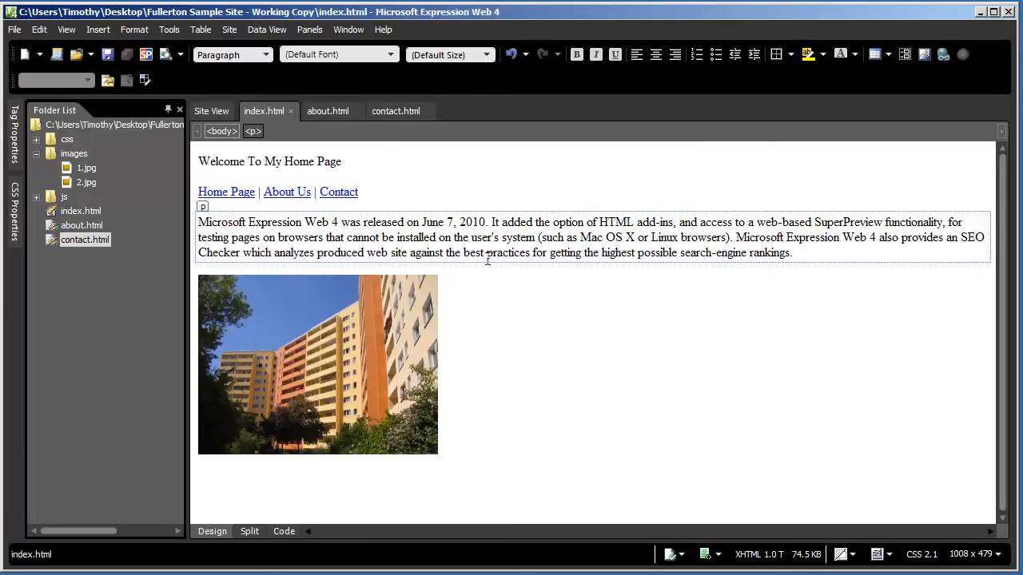
{"action": "left_click", "coordinate": [228, 193]}
{"action": "left_click", "coordinate": [338, 192]}
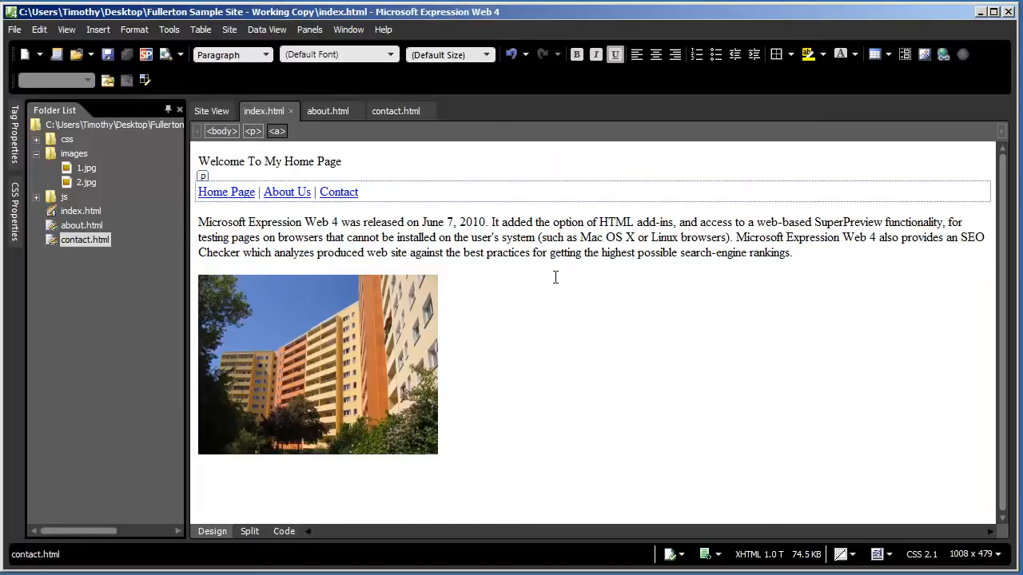
{"action": "left_click", "coordinate": [422, 247]}
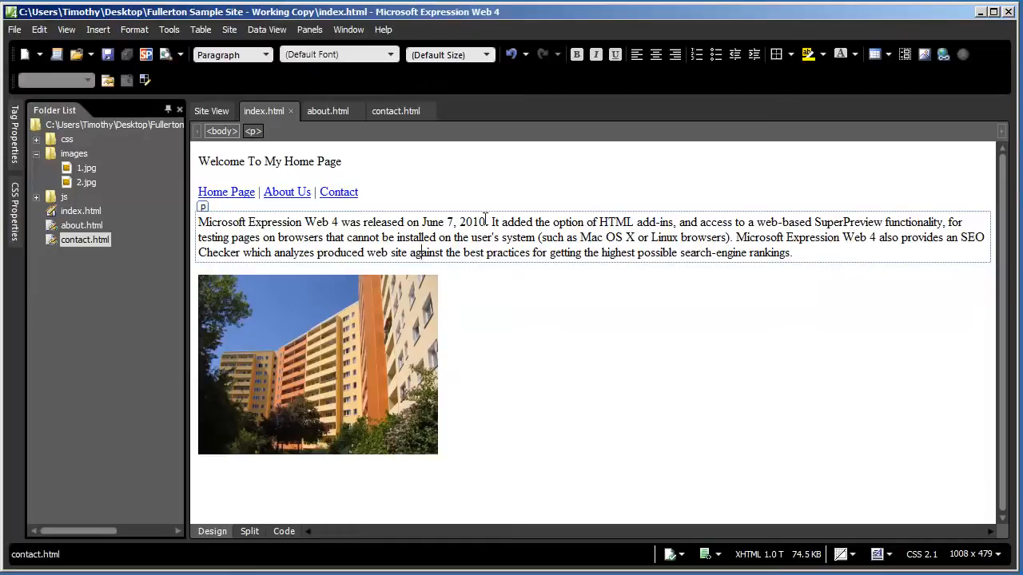
Preview index.html in Windows Internet Explorer 9.0 from File > Preview in Browser
{"action": "left_click", "coordinate": [13, 30]}
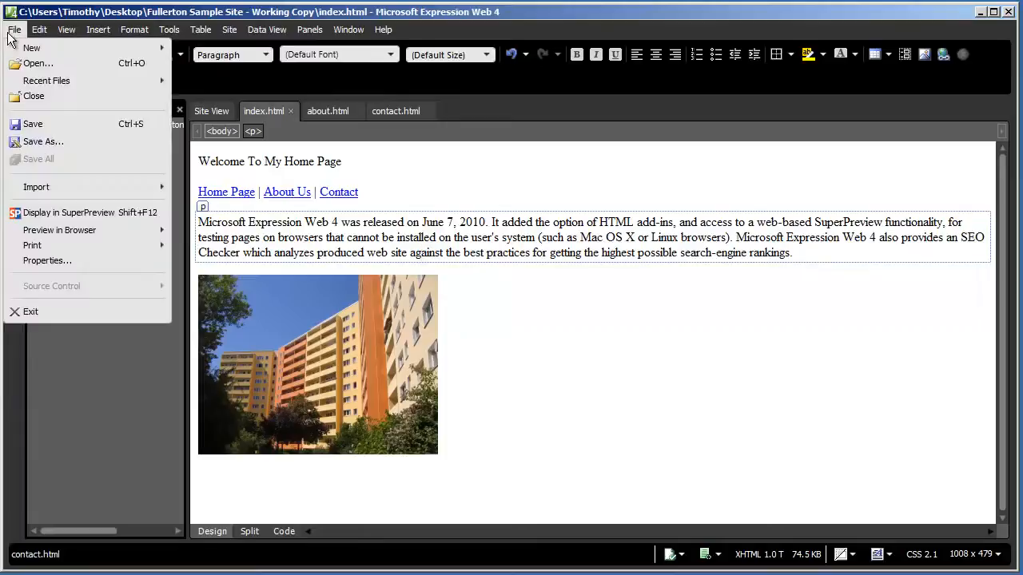
{"action": "mouse_move", "coordinate": [92, 233]}
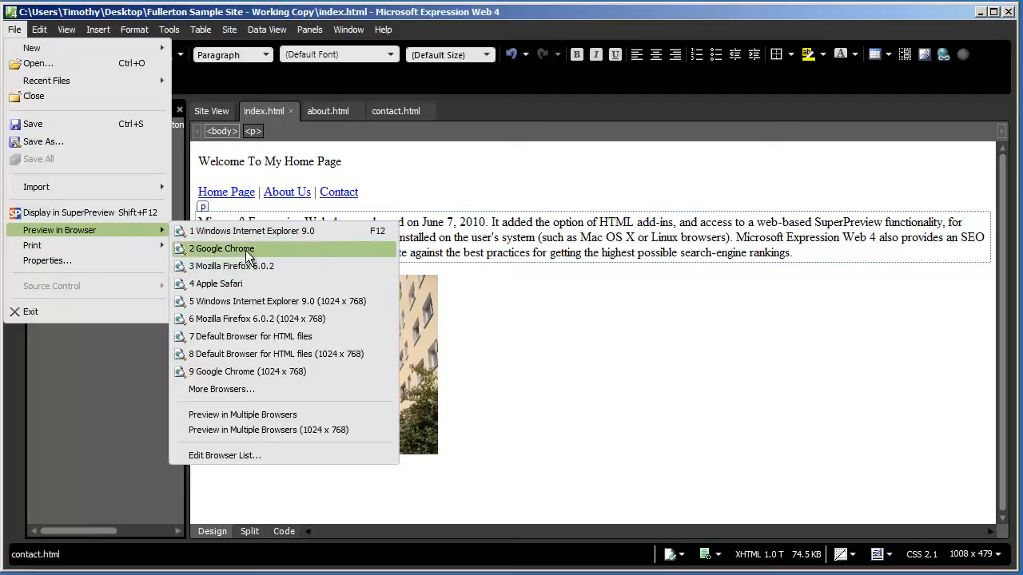
{"action": "left_click", "coordinate": [306, 230]}
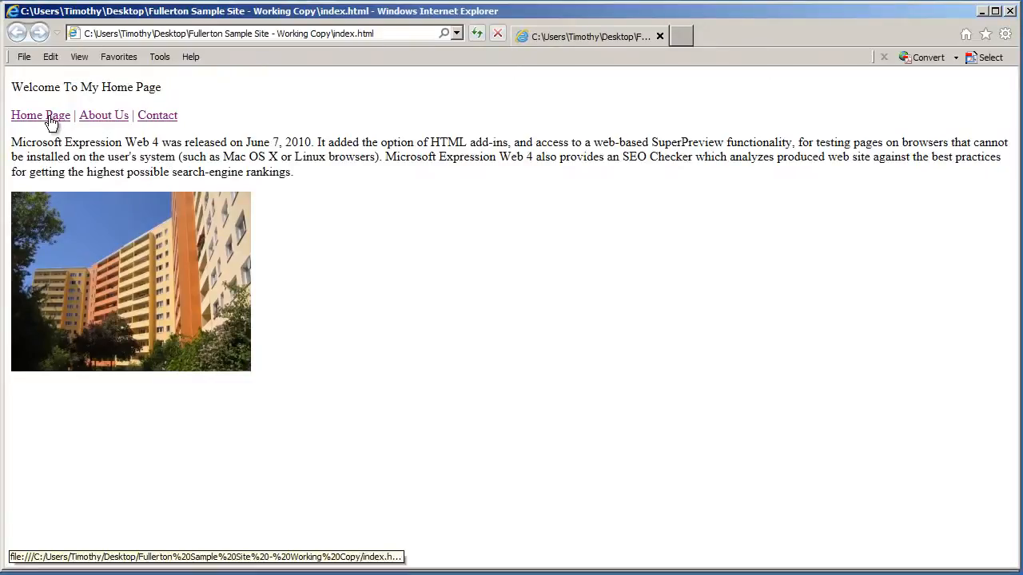
{"action": "left_click", "coordinate": [111, 121]}
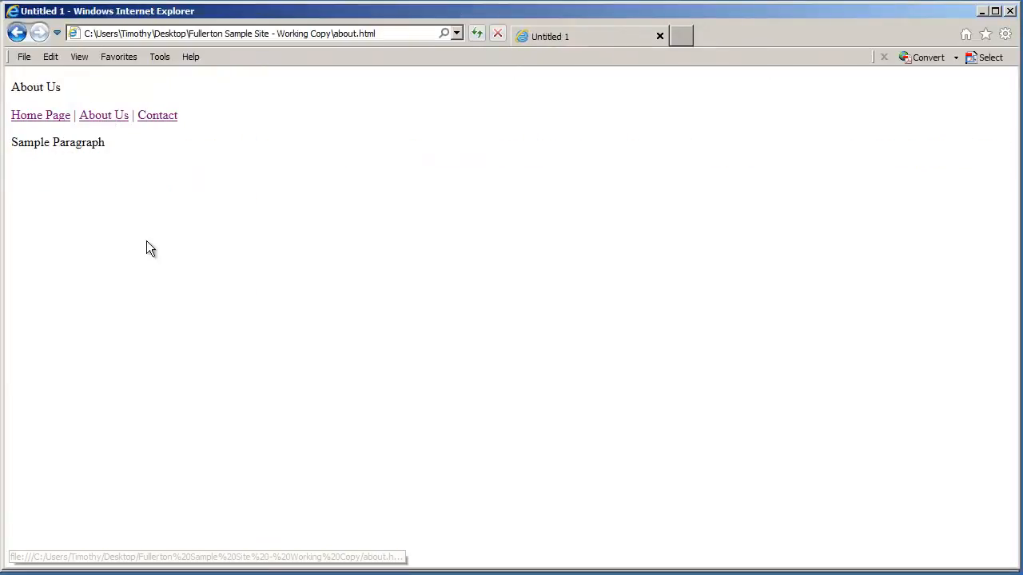
{"action": "left_click", "coordinate": [160, 118]}
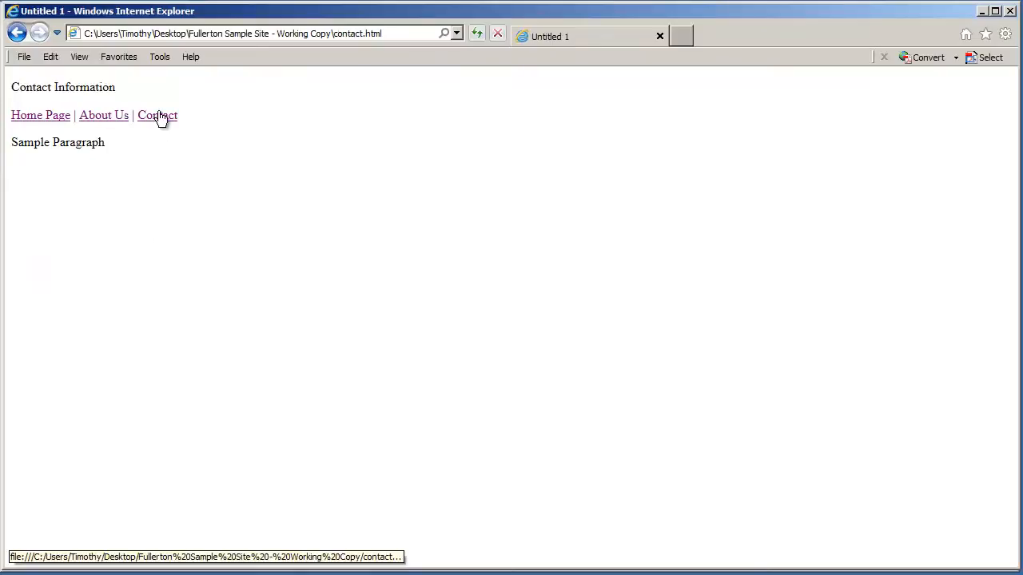
{"action": "left_click", "coordinate": [61, 116]}
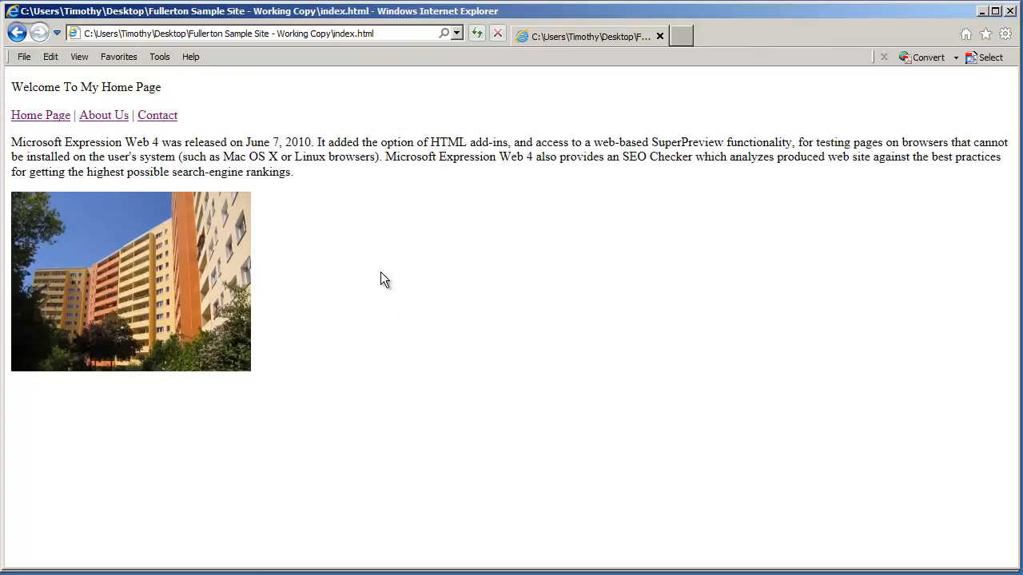
{"action": "left_click", "coordinate": [107, 119]}
{"action": "left_click", "coordinate": [153, 116]}
{"action": "left_click", "coordinate": [44, 116]}
Close the preview, add 'Click Here To Go To Timothy Web Design' below the paragraph, and select it
{"action": "left_click", "coordinate": [1010, 10]}
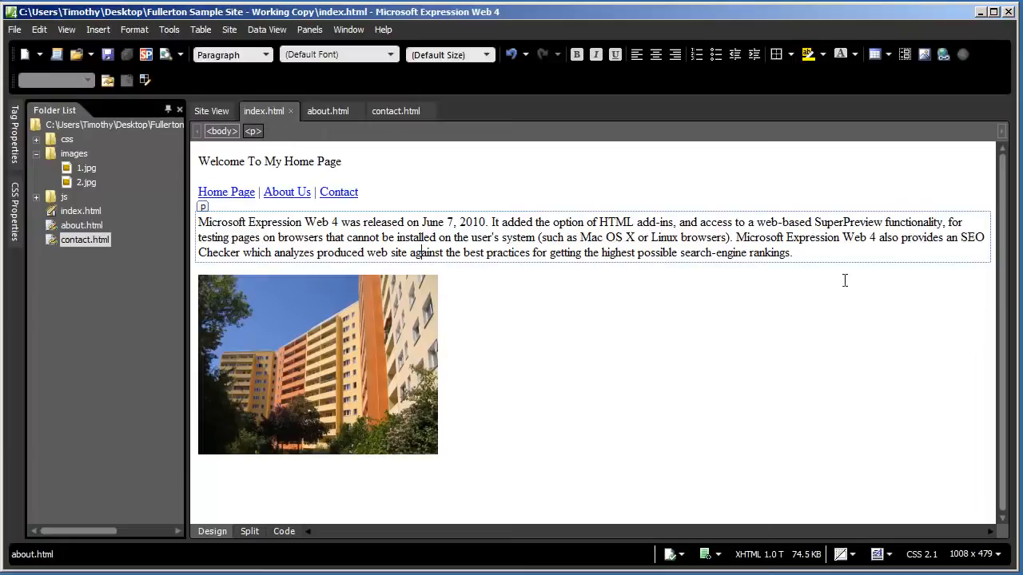
{"action": "left_click", "coordinate": [799, 252]}
{"action": "key", "text": "Return"}
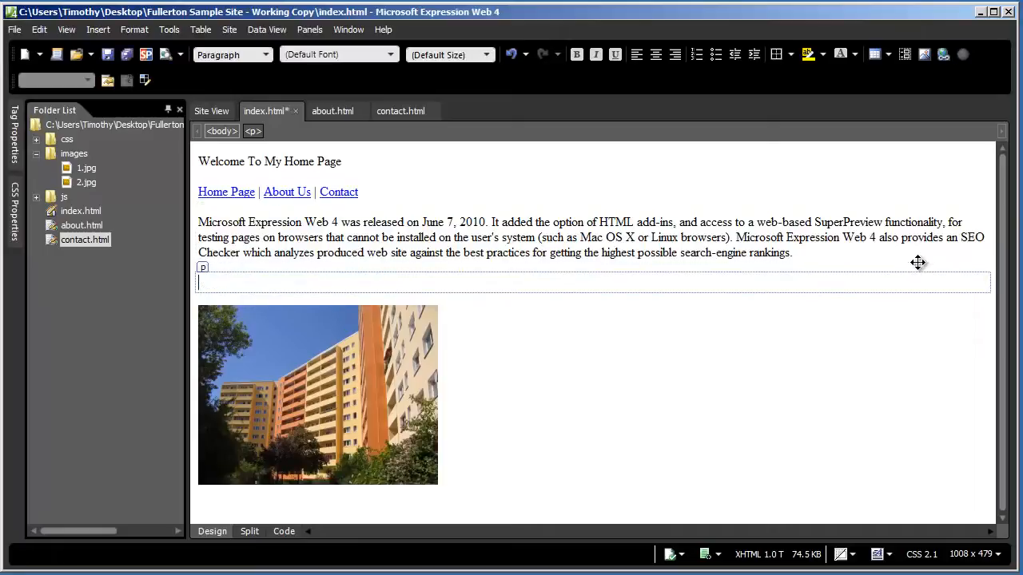
{"action": "type", "text": "Click Here To GO"}
{"action": "key", "text": "BackSpace"}
{"action": "type", "text": "o To Timothy Web Design"}
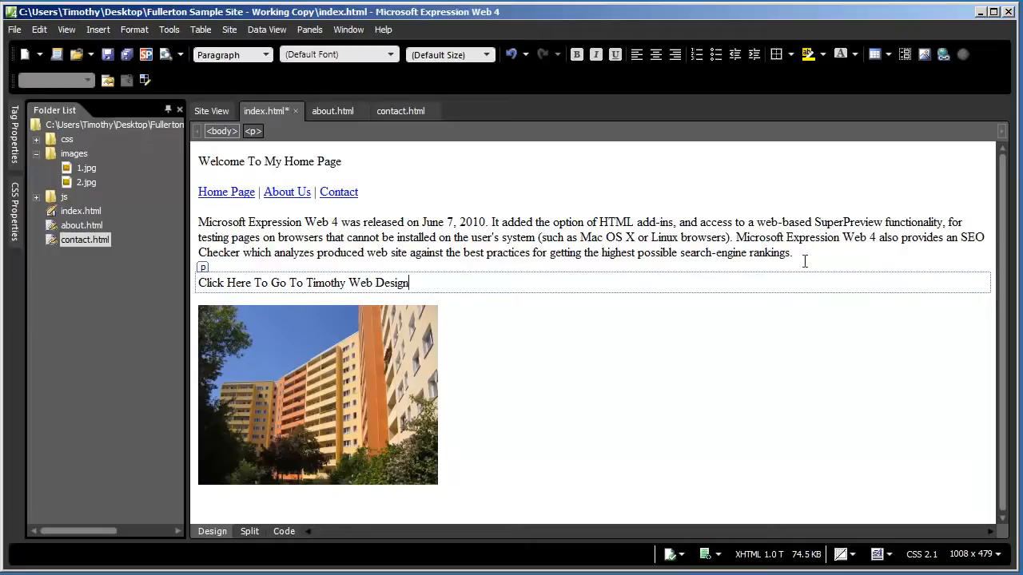
{"action": "left_click_drag", "start_coordinate": [417, 282], "coordinate": [196, 281]}
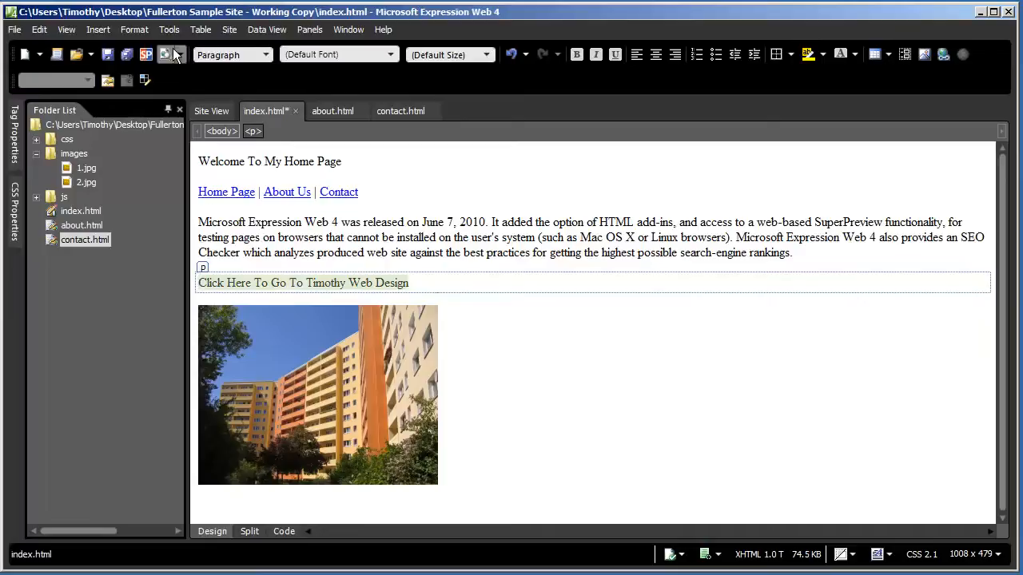
{"action": "left_click", "coordinate": [94, 29]}
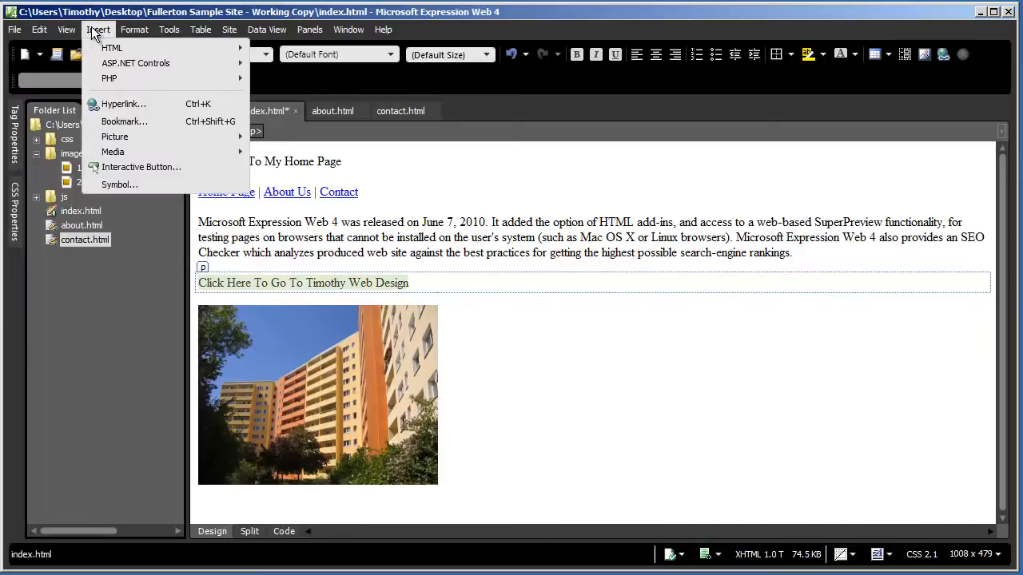
{"action": "left_click", "coordinate": [124, 104]}
{"action": "left_click_drag", "start_coordinate": [516, 217], "coordinate": [357, 167]}
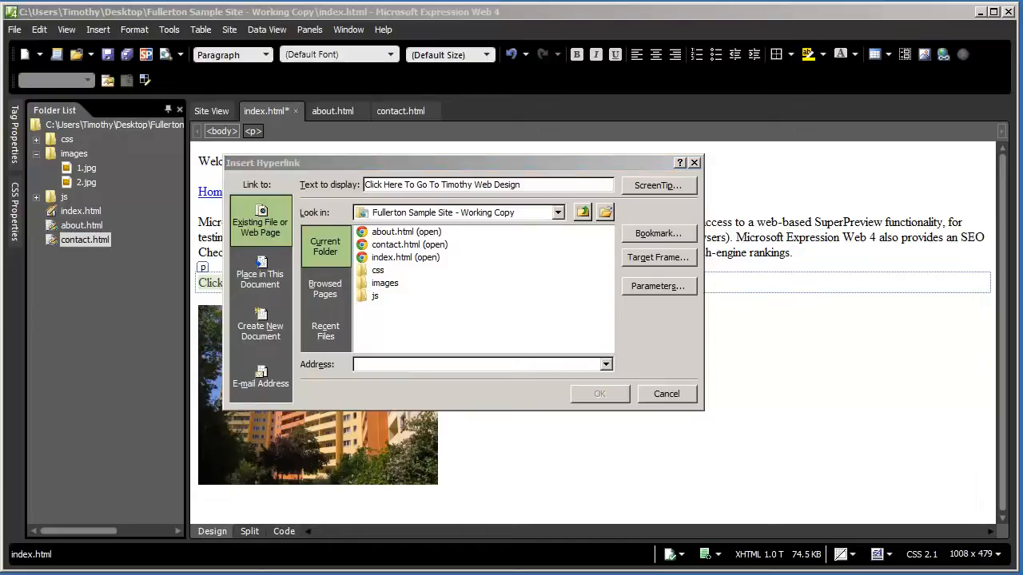
{"action": "left_click", "coordinate": [372, 367]}
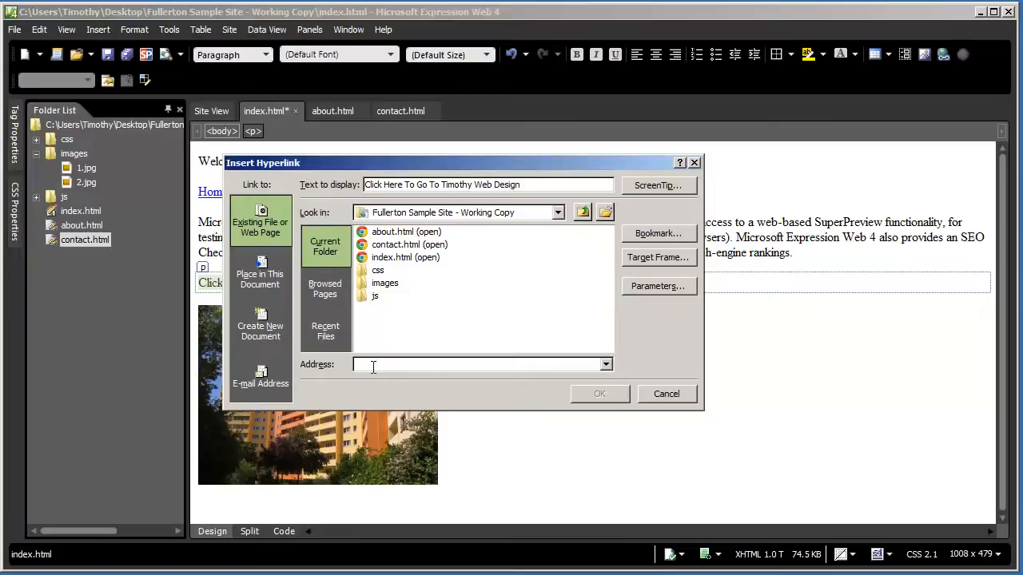
{"action": "type", "text": "http://www.timothytraining.net"}
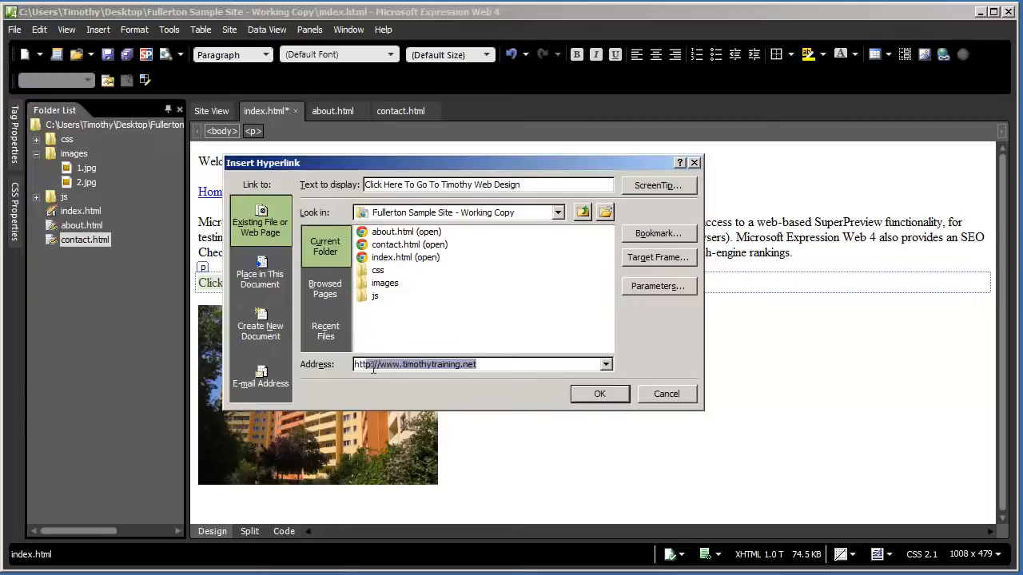
{"action": "type", "text": "p://www.timothywe"}
{"action": "key", "text": "End"}
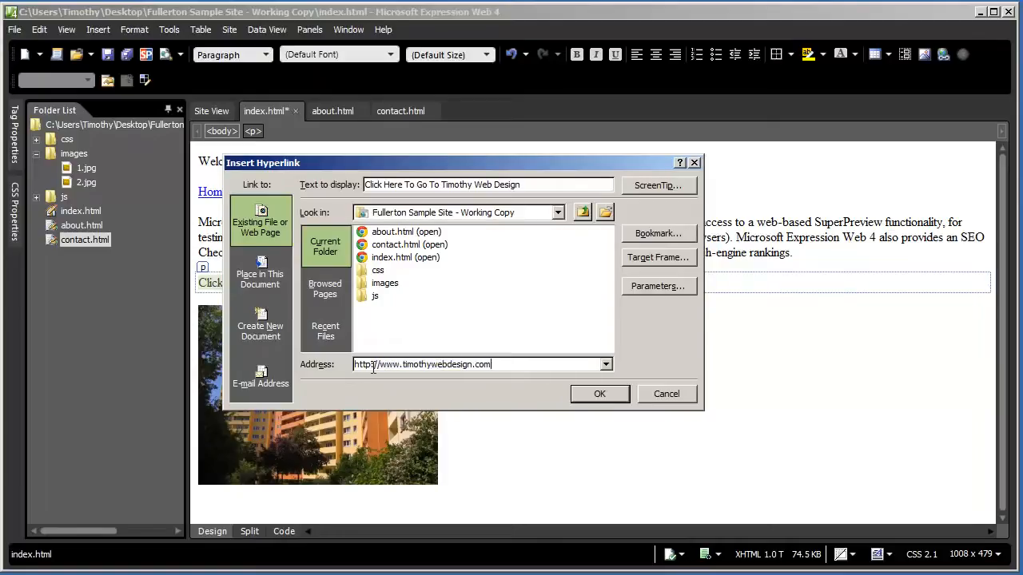
{"action": "left_click", "coordinate": [591, 394]}
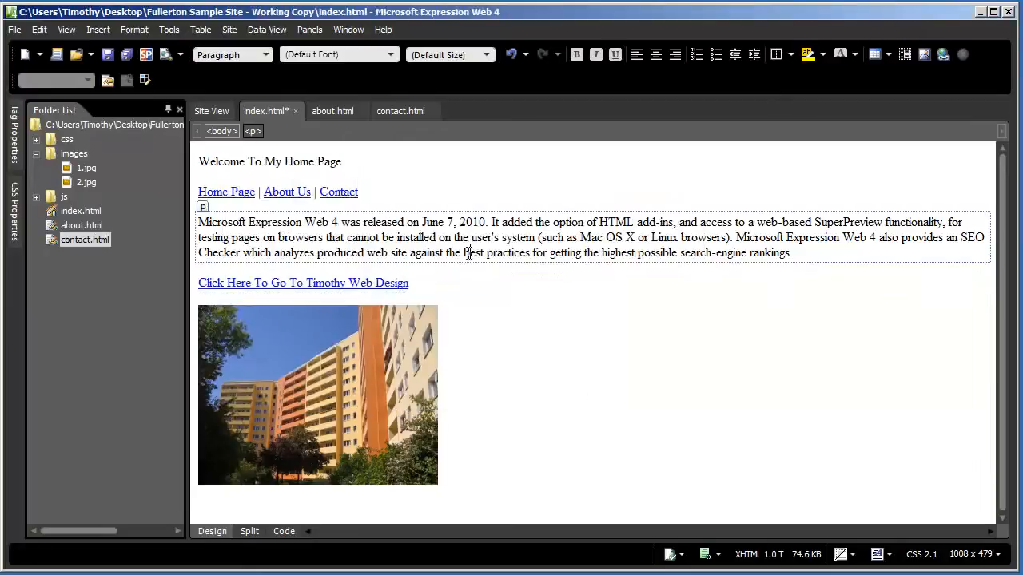
Save, preview in Internet Explorer 9, follow the Timothy Web Design link, then close the browser
{"action": "key", "text": "ctrl+s"}
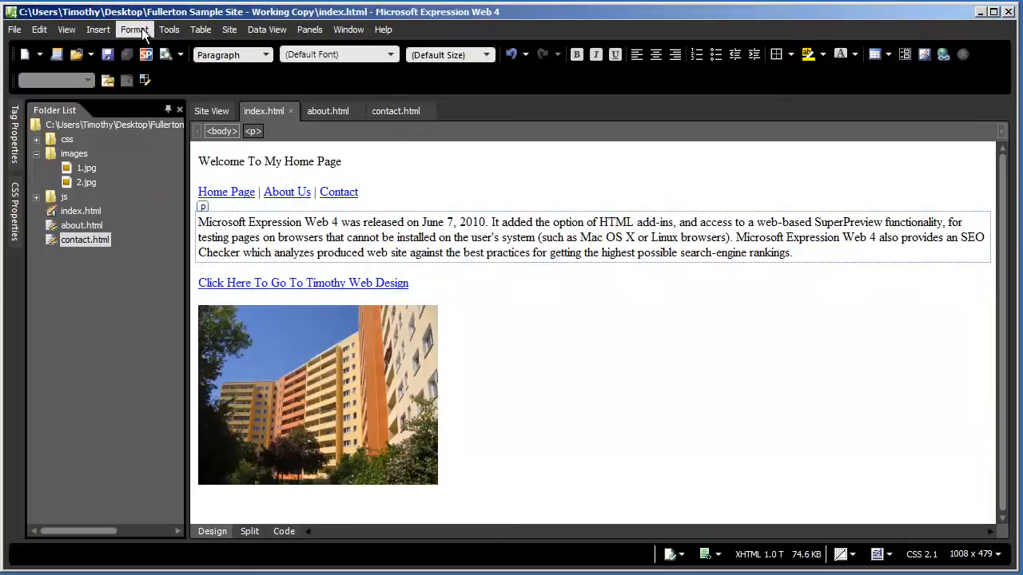
{"action": "left_click", "coordinate": [15, 30]}
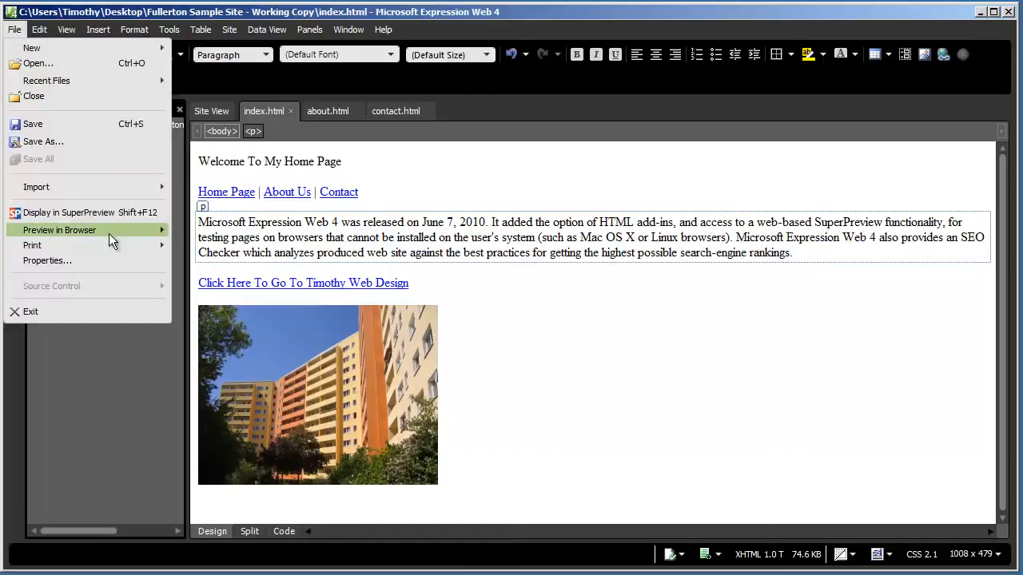
{"action": "mouse_move", "coordinate": [110, 233]}
{"action": "left_click", "coordinate": [223, 233]}
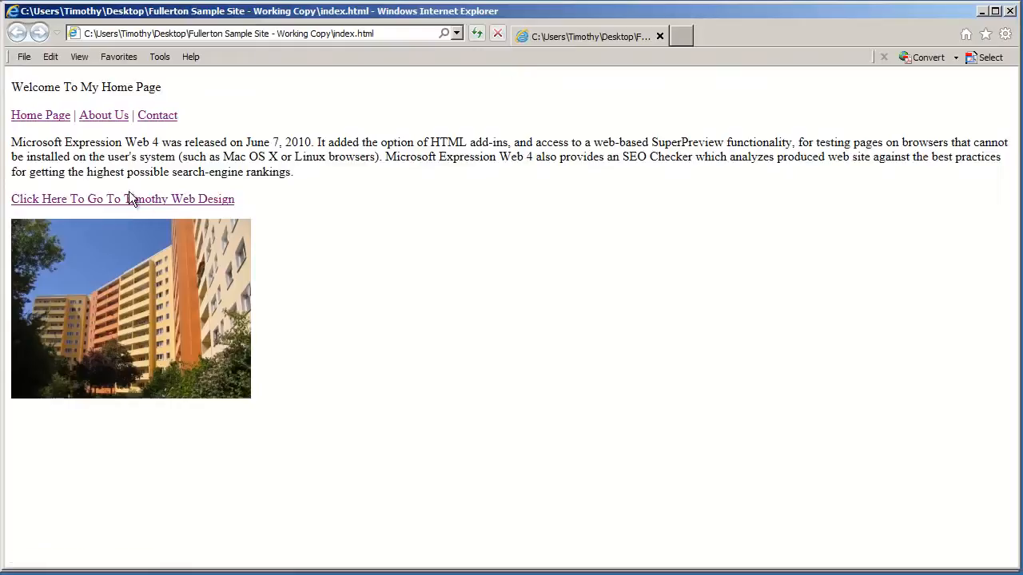
{"action": "left_click", "coordinate": [152, 202]}
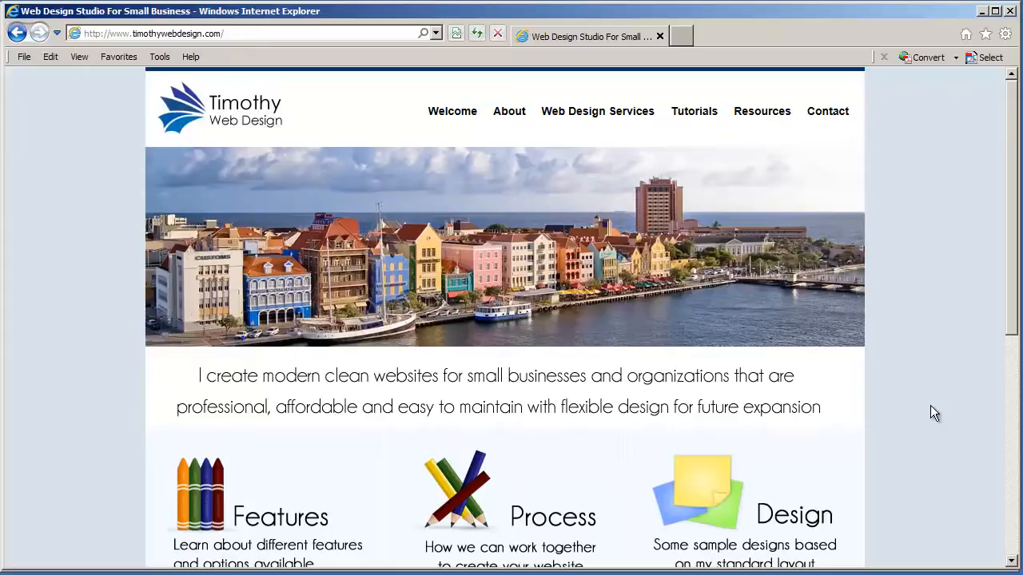
{"action": "left_click", "coordinate": [1010, 11]}
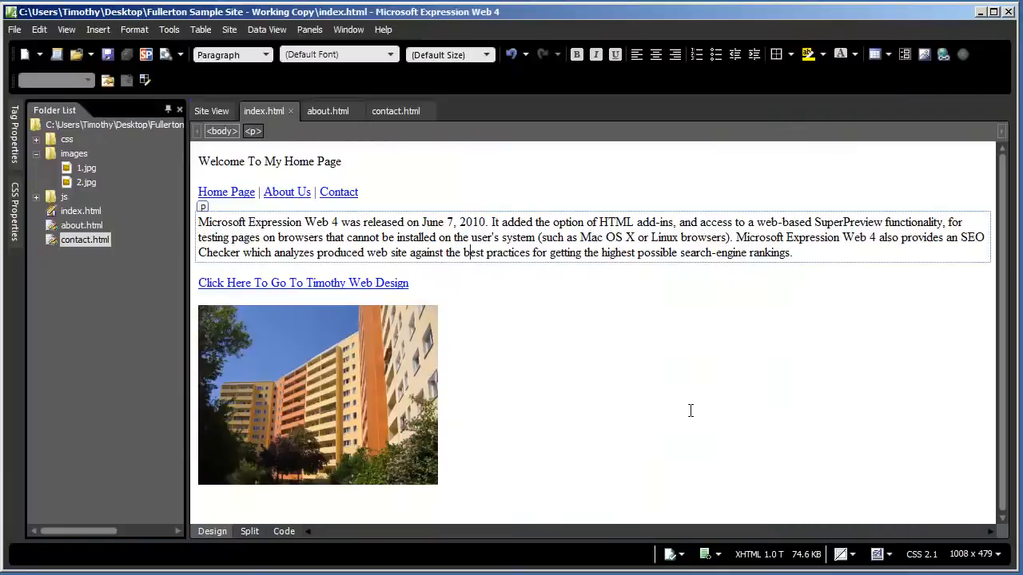
Set the Timothy Web Design link's target frame to New Window (_blank)
{"action": "left_click", "coordinate": [535, 249]}
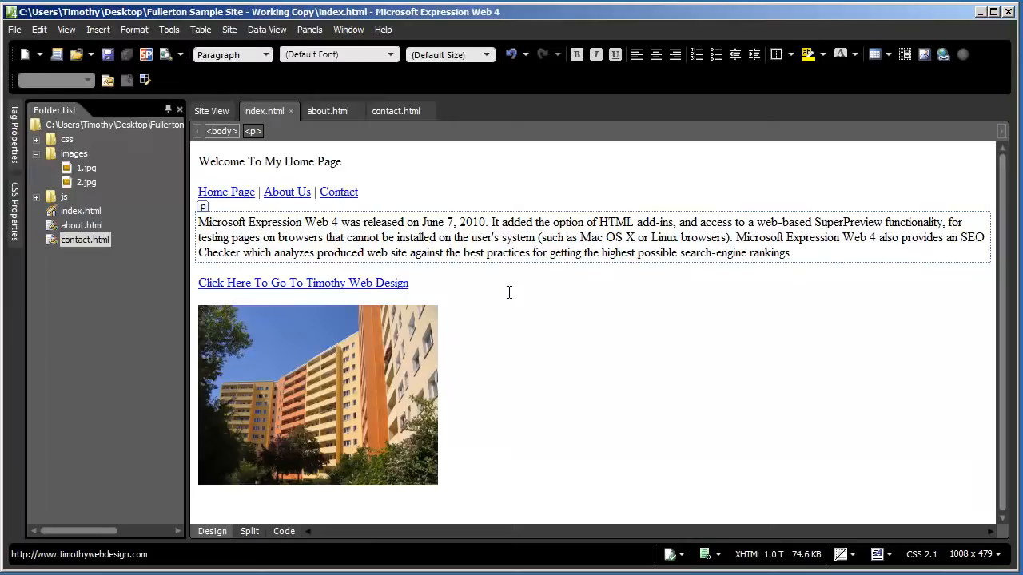
{"action": "right_click", "coordinate": [338, 282]}
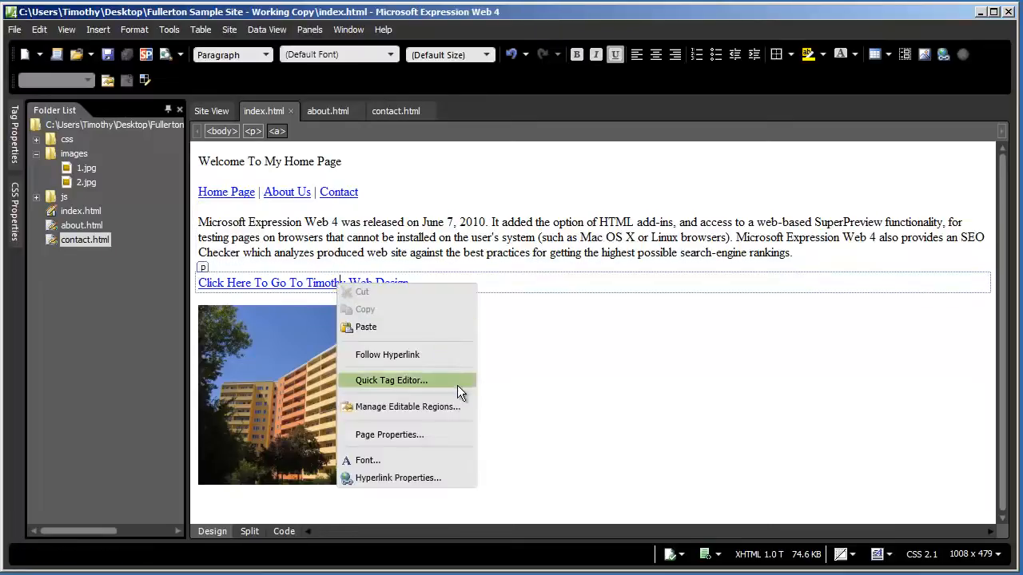
{"action": "left_click", "coordinate": [448, 477]}
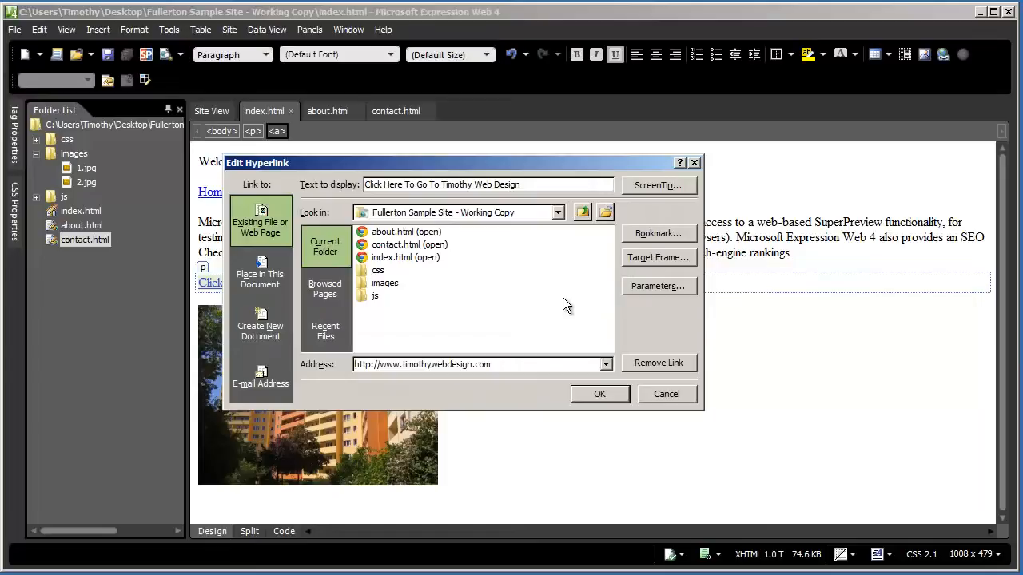
{"action": "left_click", "coordinate": [650, 257]}
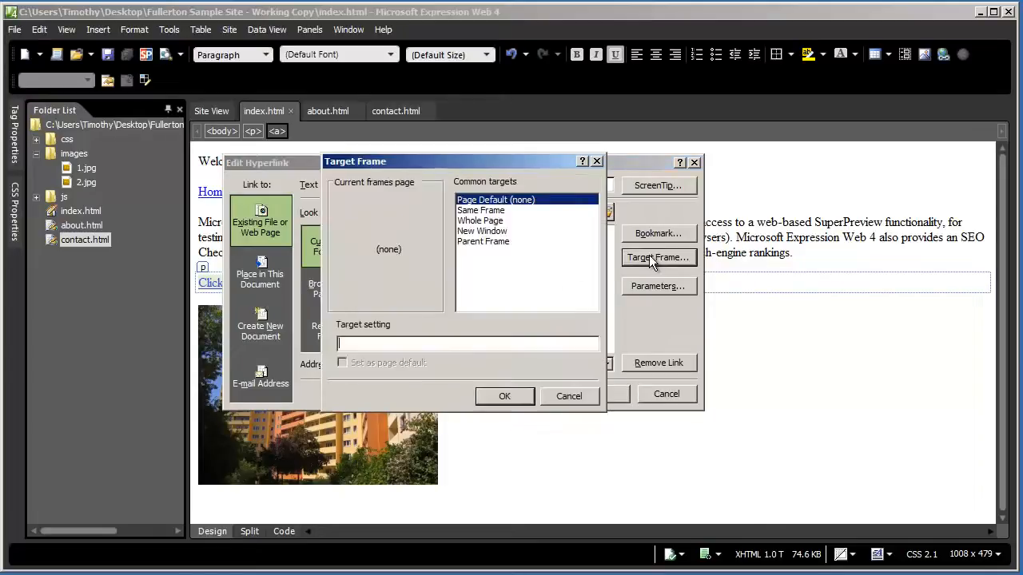
{"action": "left_click", "coordinate": [484, 233]}
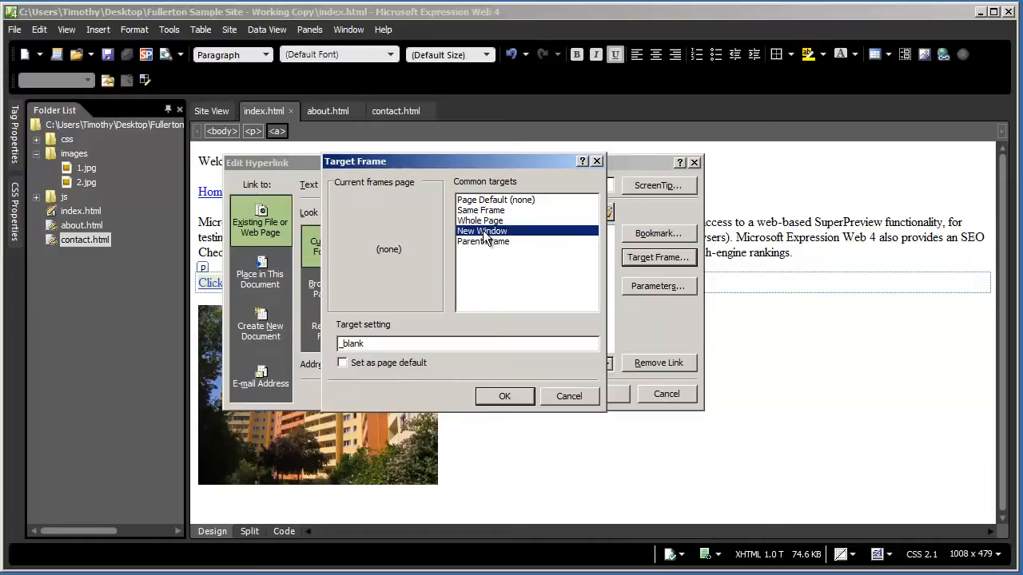
{"action": "left_click", "coordinate": [503, 395]}
{"action": "left_click", "coordinate": [599, 394]}
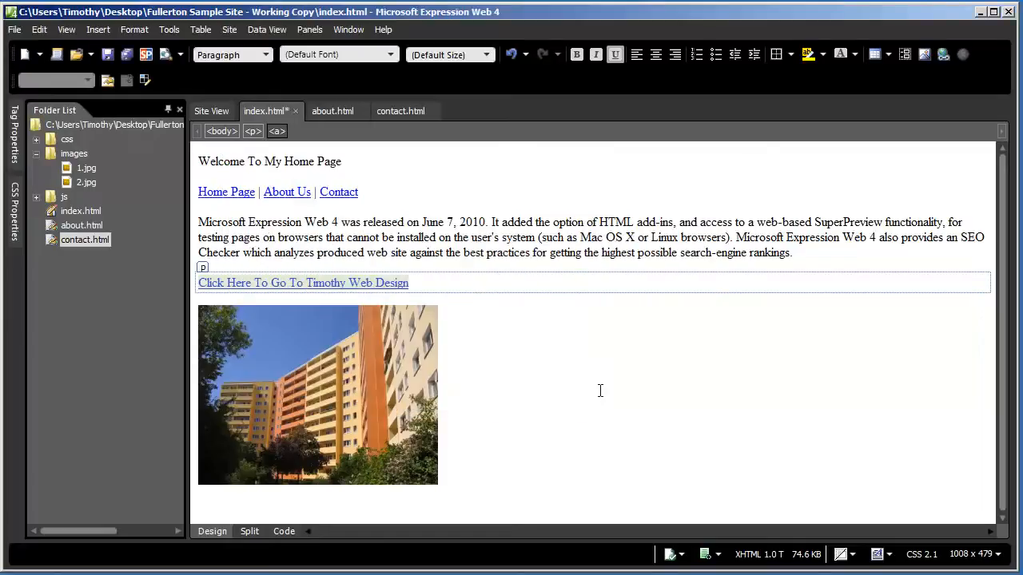
Dismiss the link's context menu and save index.html
{"action": "right_click", "coordinate": [356, 288]}
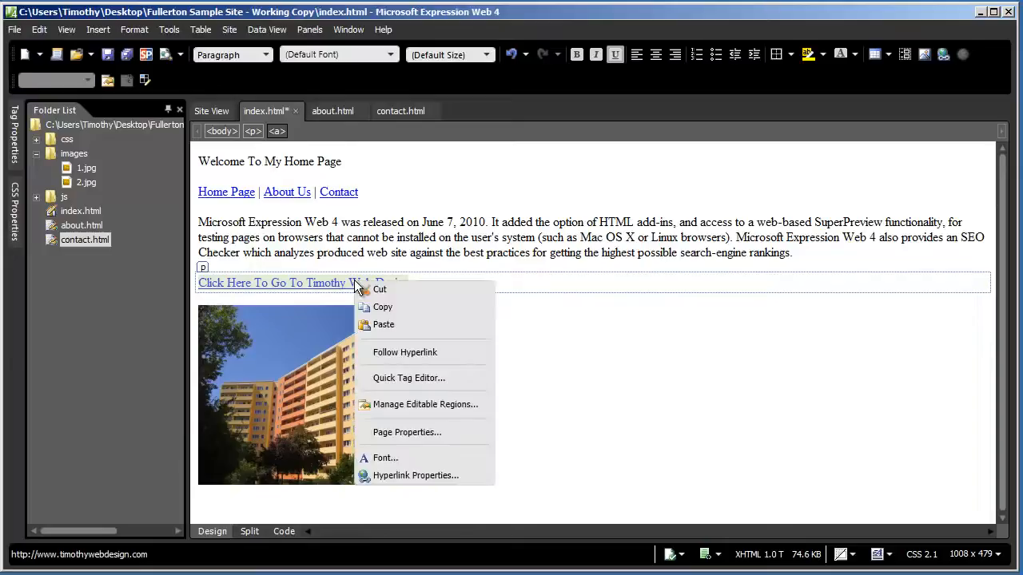
{"action": "left_click", "coordinate": [342, 284]}
{"action": "right_click", "coordinate": [341, 284]}
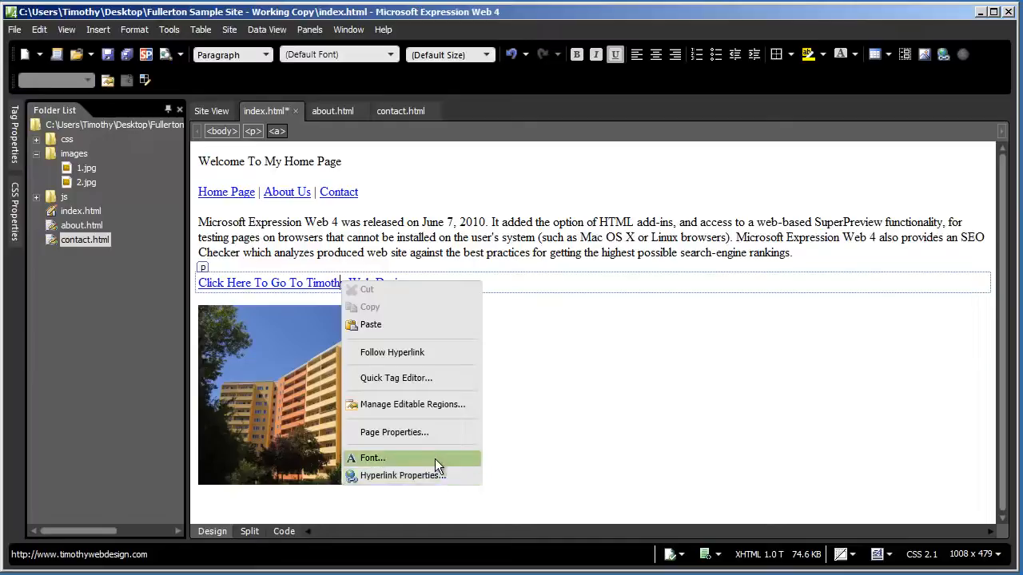
{"action": "left_click", "coordinate": [307, 238]}
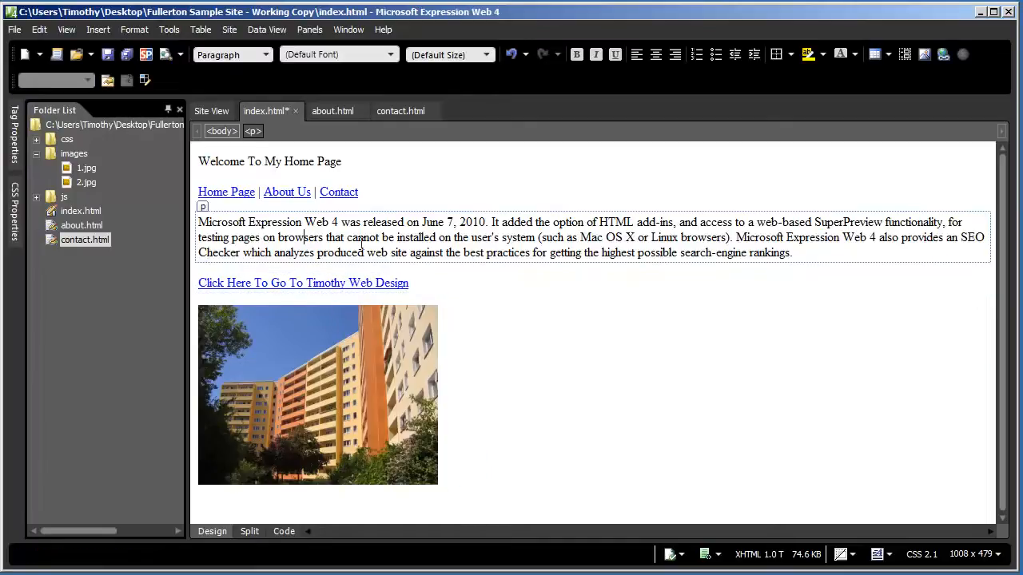
{"action": "left_click", "coordinate": [395, 285]}
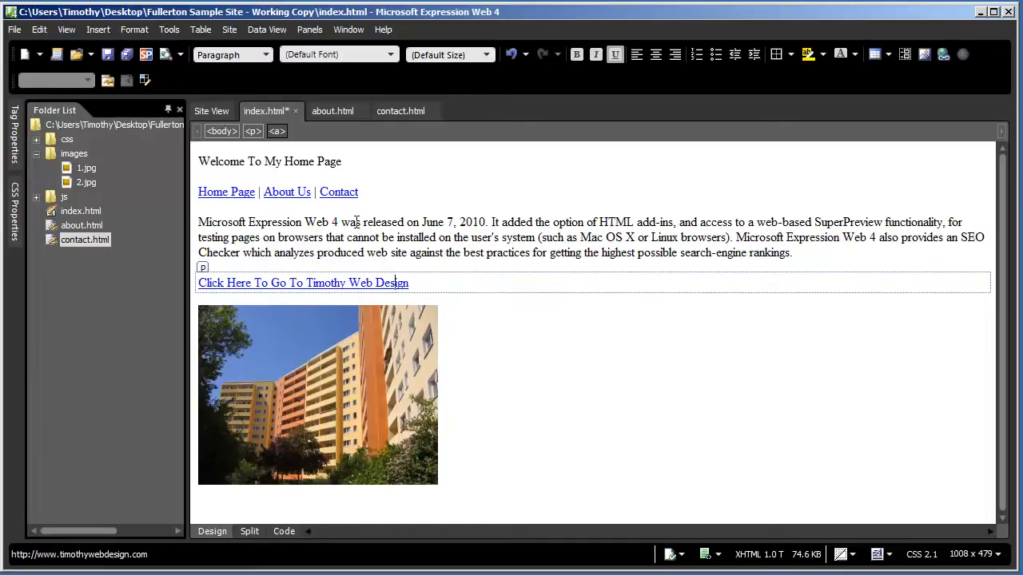
{"action": "key", "text": "ctrl+s"}
Preview in Internet Explorer 9, confirm the link opens the site in a new window, then close both windows
{"action": "left_click", "coordinate": [14, 31]}
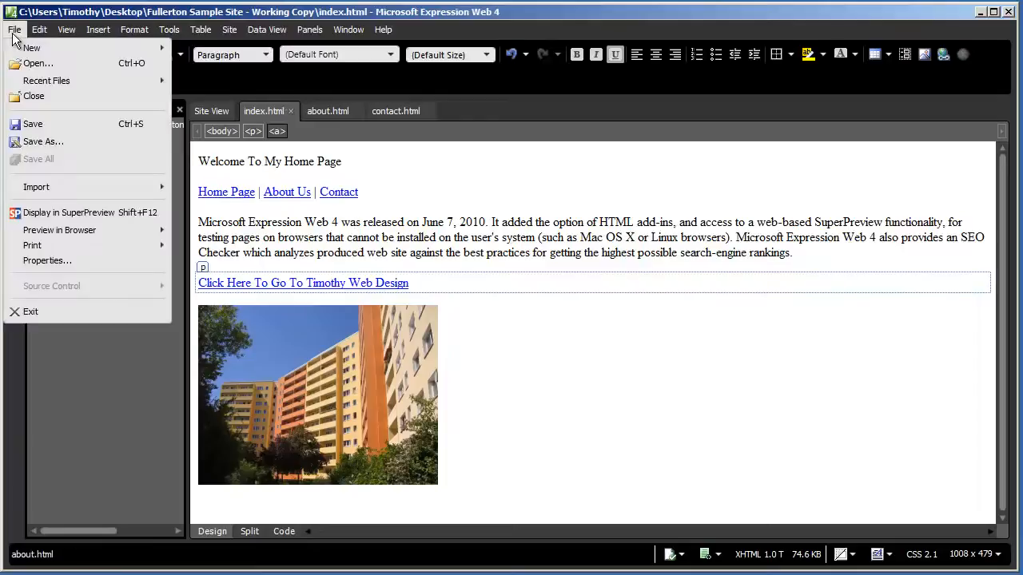
{"action": "mouse_move", "coordinate": [88, 233]}
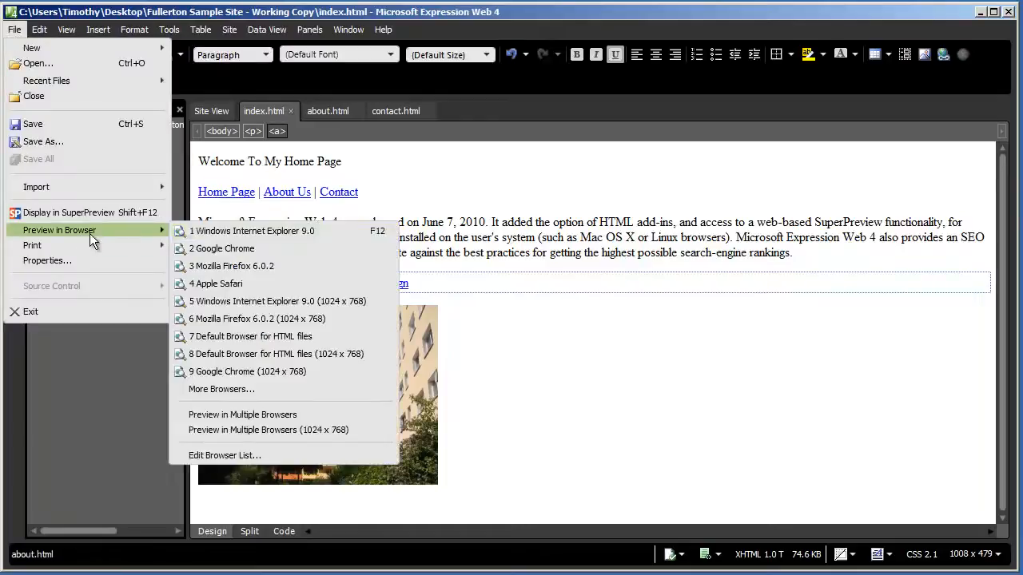
{"action": "left_click", "coordinate": [264, 232]}
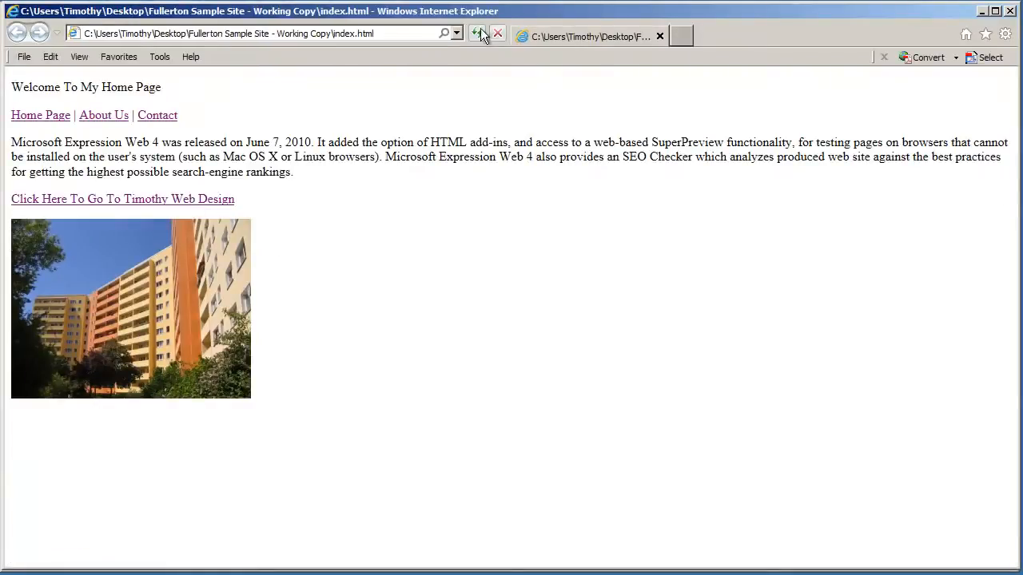
{"action": "left_click", "coordinate": [191, 198]}
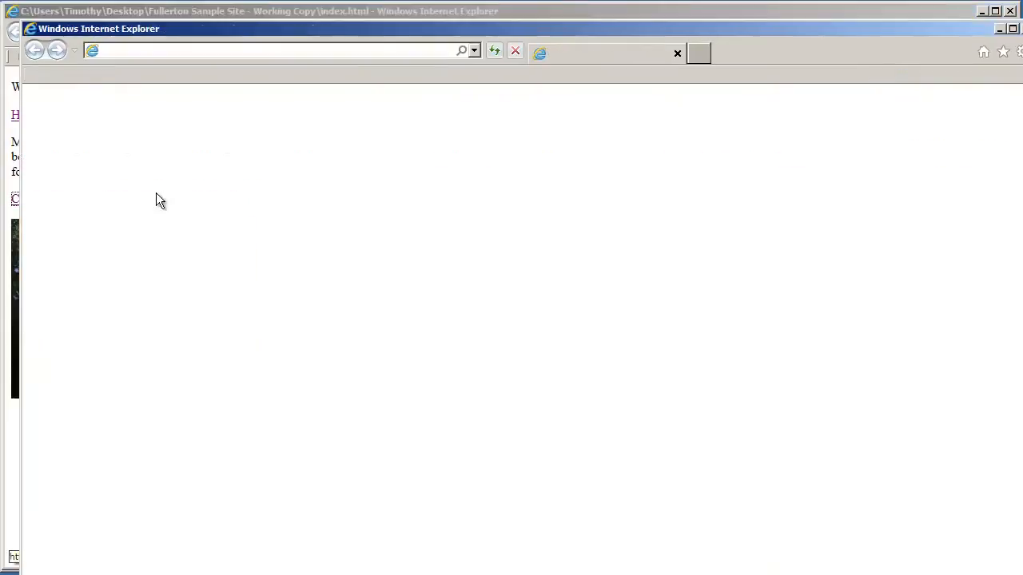
{"action": "left_click_drag", "start_coordinate": [214, 27], "coordinate": [222, 31]}
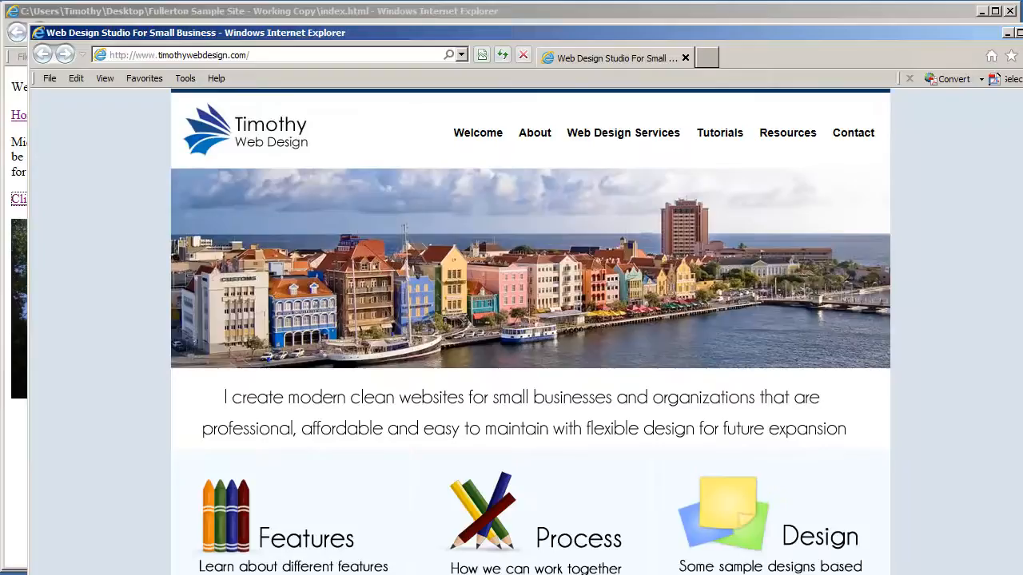
{"action": "left_click", "coordinate": [1021, 32]}
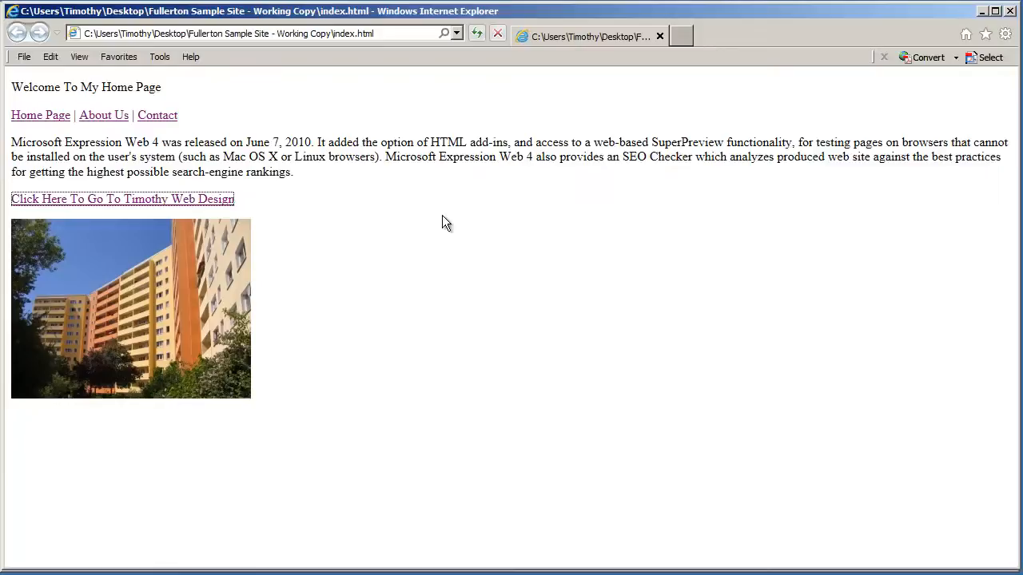
{"action": "left_click", "coordinate": [1010, 14]}
{"action": "left_click", "coordinate": [493, 252]}
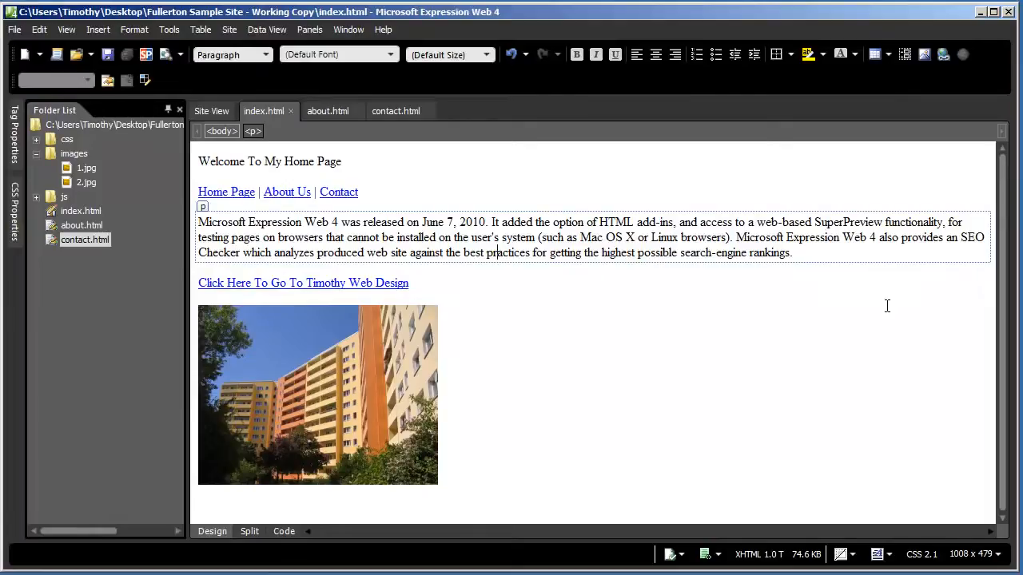
{"action": "left_click", "coordinate": [321, 196]}
{"action": "left_click", "coordinate": [317, 283]}
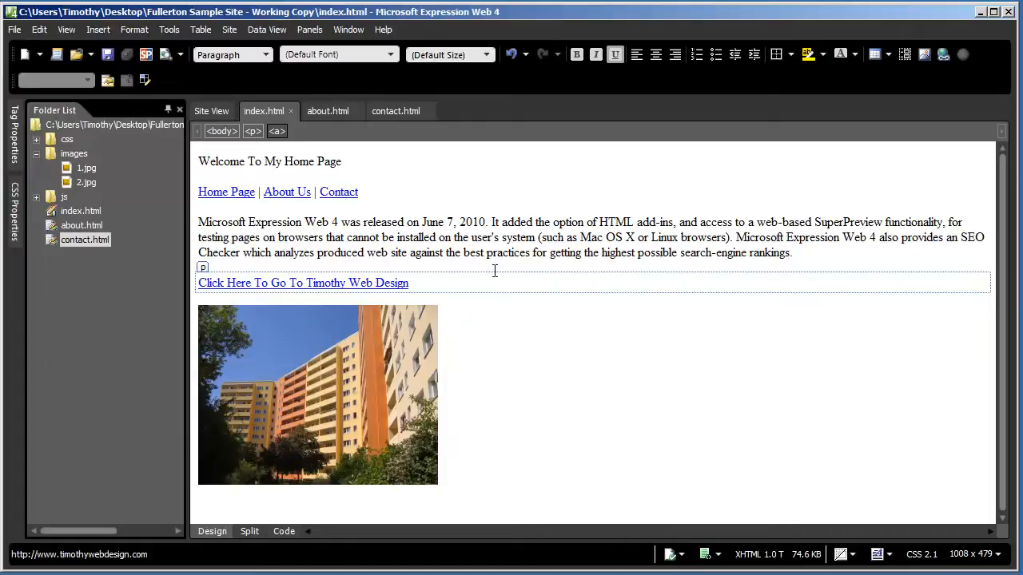
{"action": "left_click", "coordinate": [295, 349]}
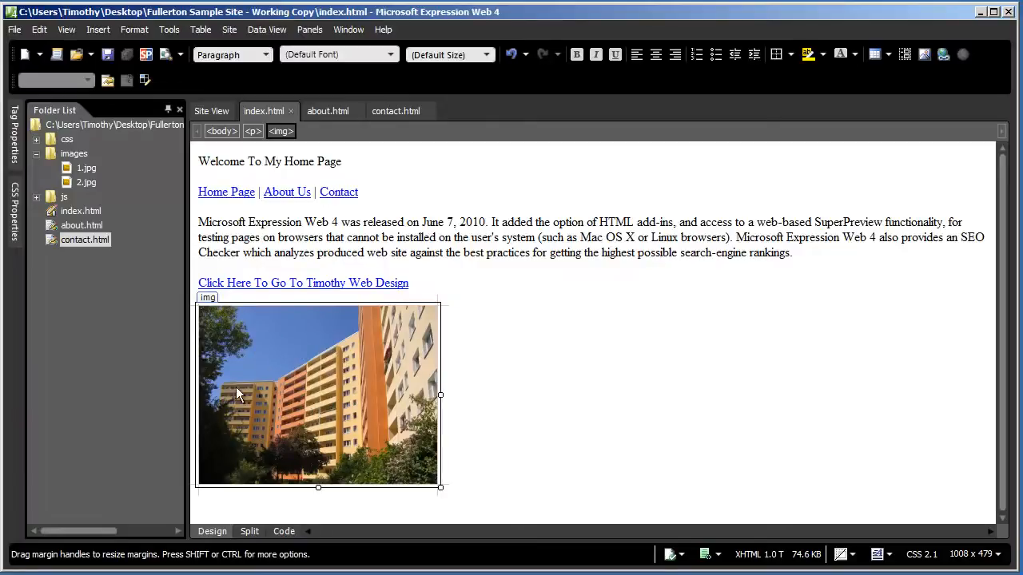
{"action": "left_click", "coordinate": [102, 31]}
{"action": "left_click", "coordinate": [143, 106]}
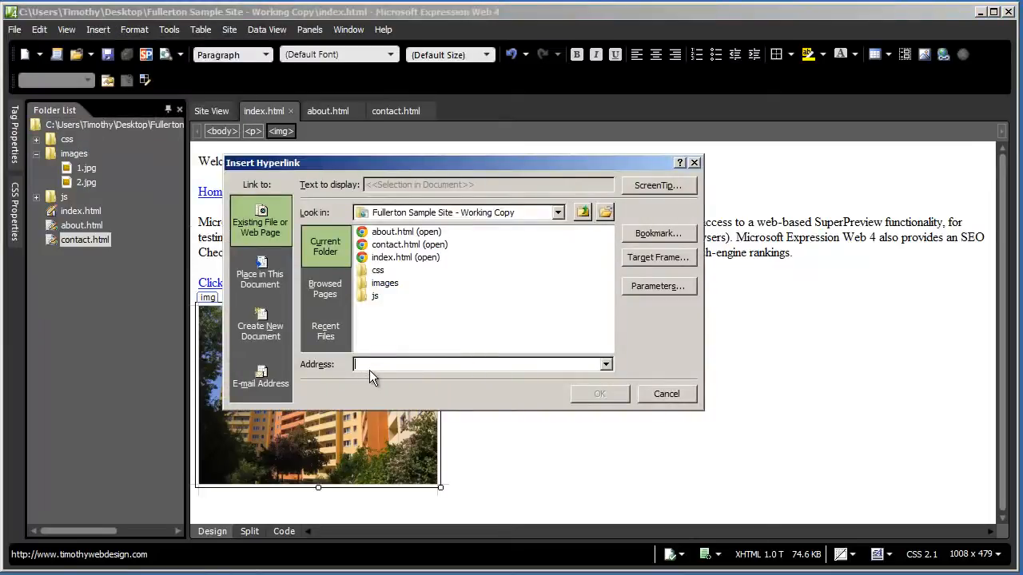
{"action": "type", "text": "http://"}
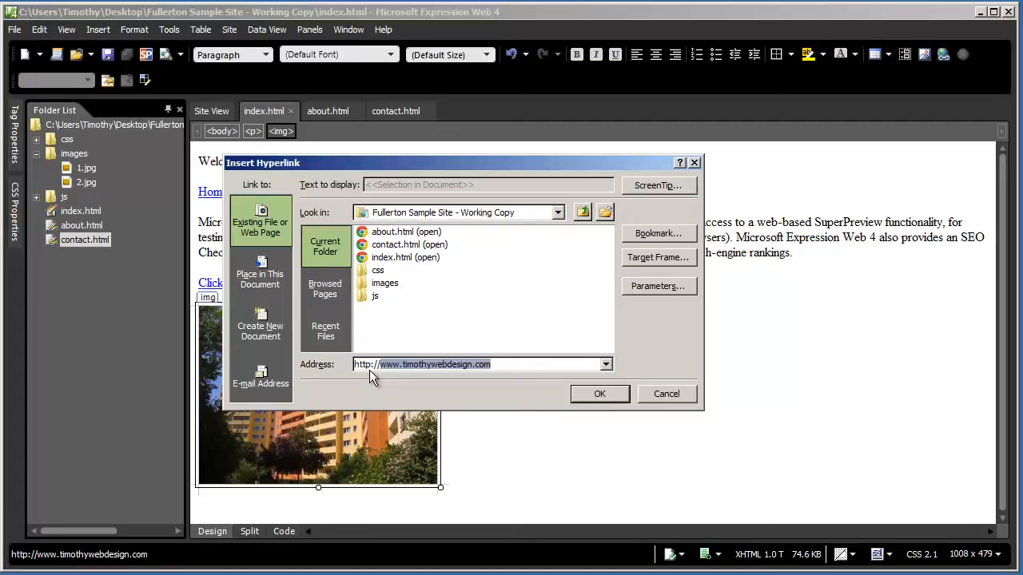
{"action": "type", "text": "www.timothytt"}
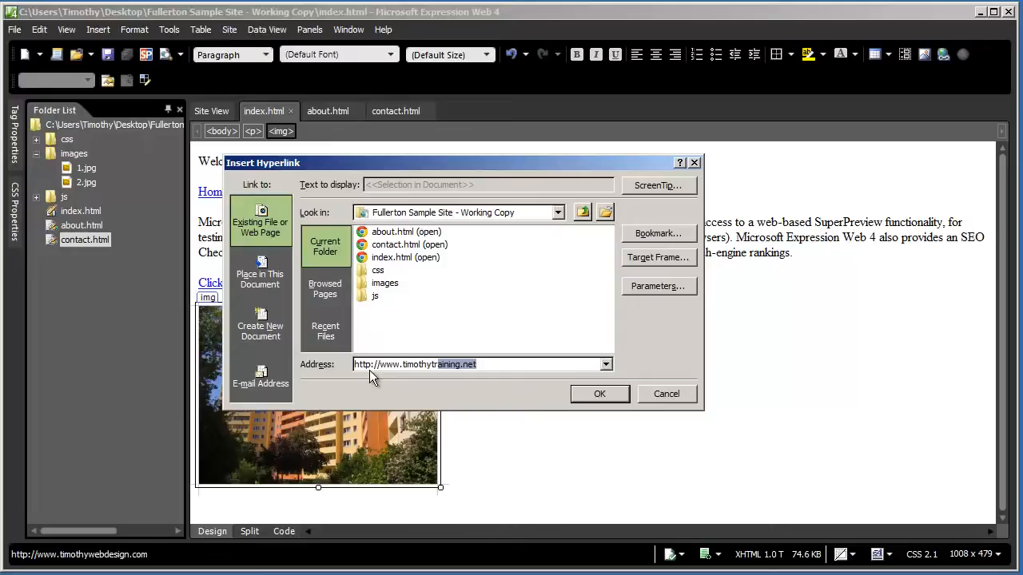
{"action": "key", "text": "End"}
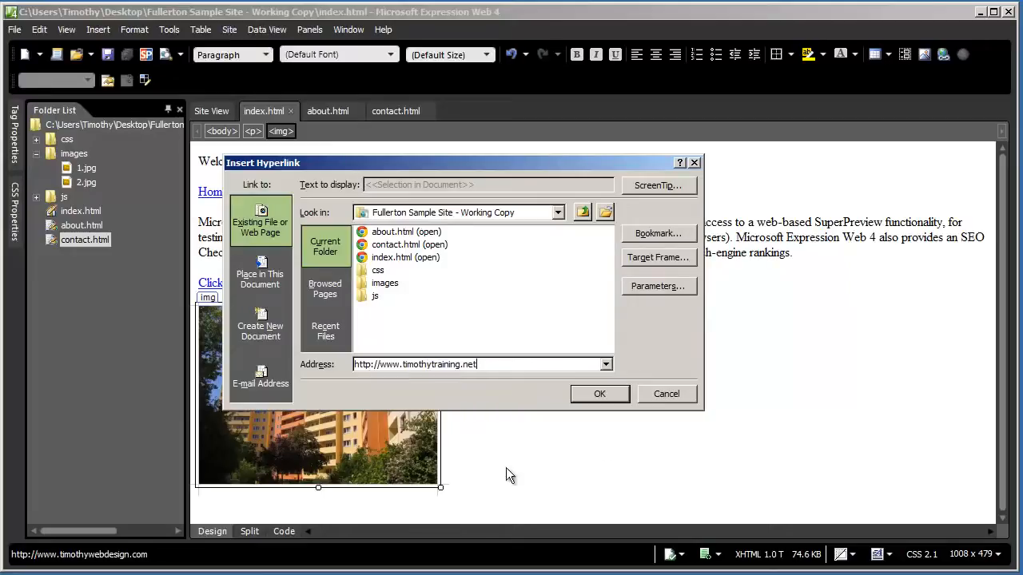
{"action": "left_click", "coordinate": [601, 391]}
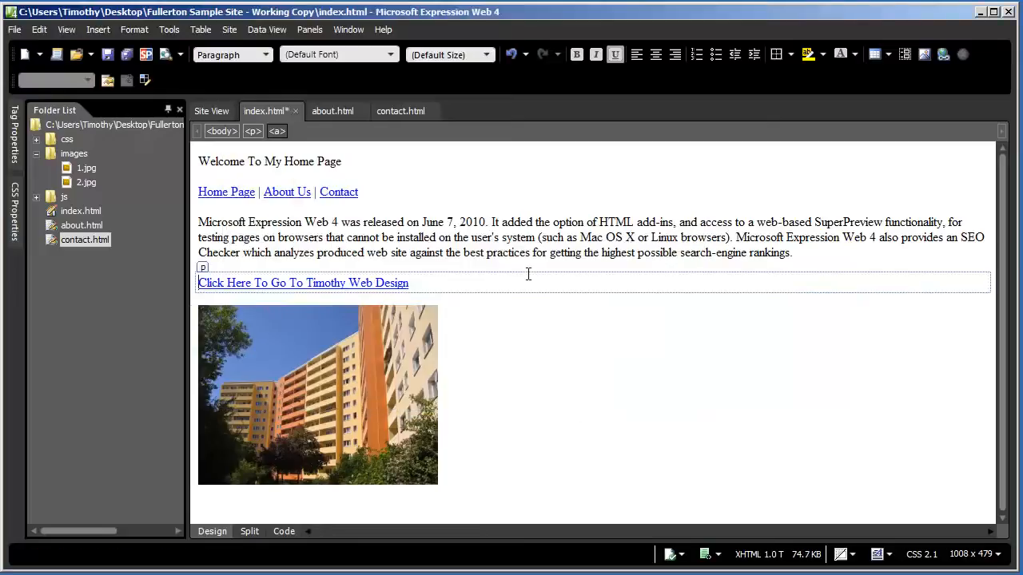
{"action": "left_click", "coordinate": [503, 222]}
{"action": "key", "text": "ctrl+s"}
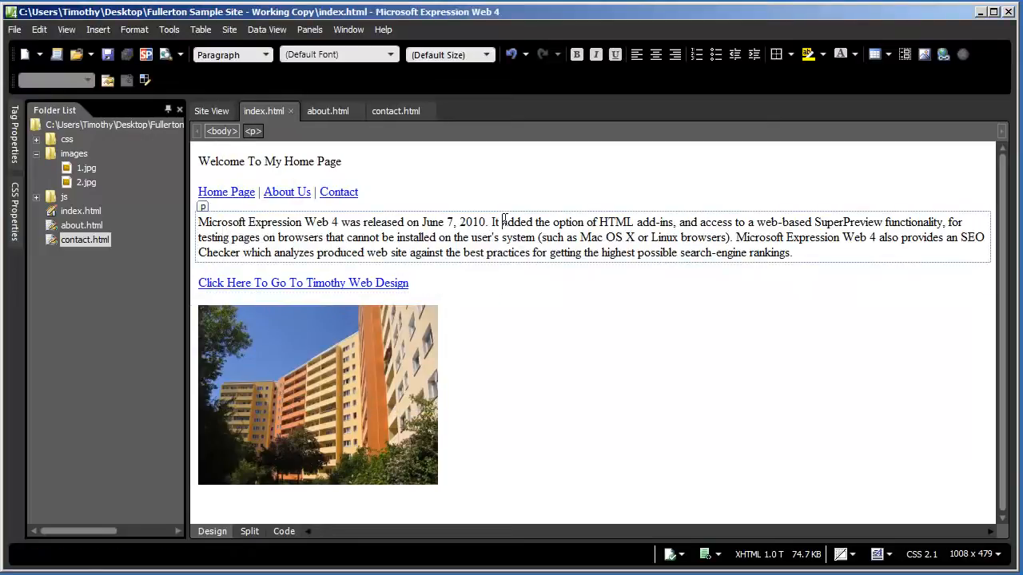
Preview index.html in Internet Explorer, confirm the photo opens timothytraining.net, then close the browser
{"action": "left_click", "coordinate": [17, 31]}
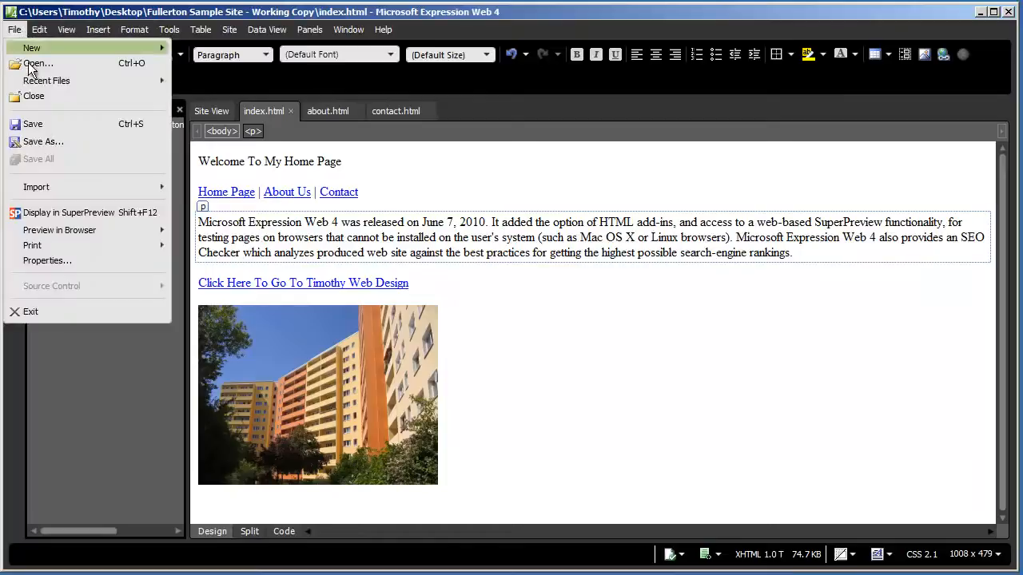
{"action": "mouse_move", "coordinate": [83, 230]}
{"action": "left_click", "coordinate": [214, 234]}
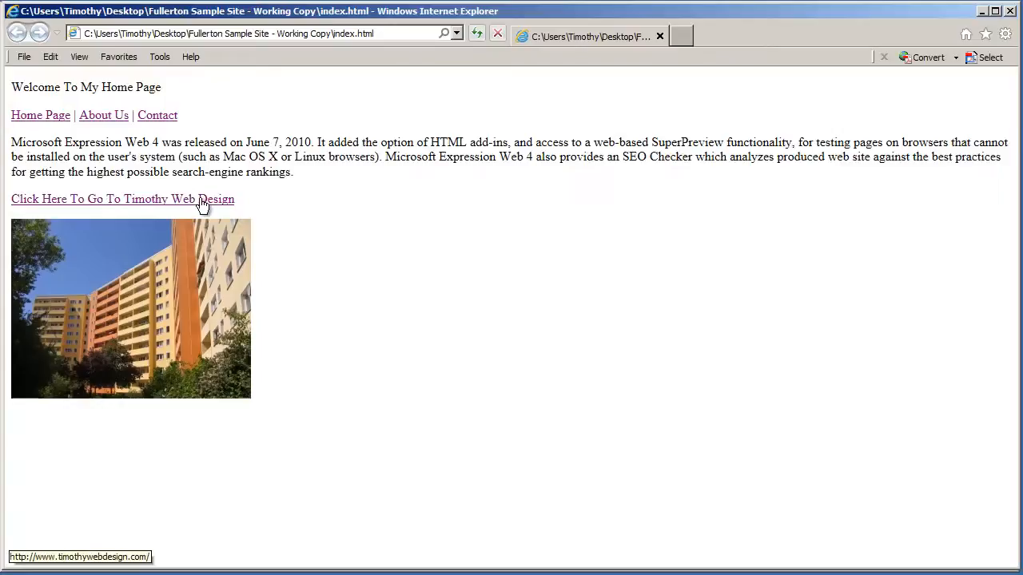
{"action": "left_click", "coordinate": [71, 252]}
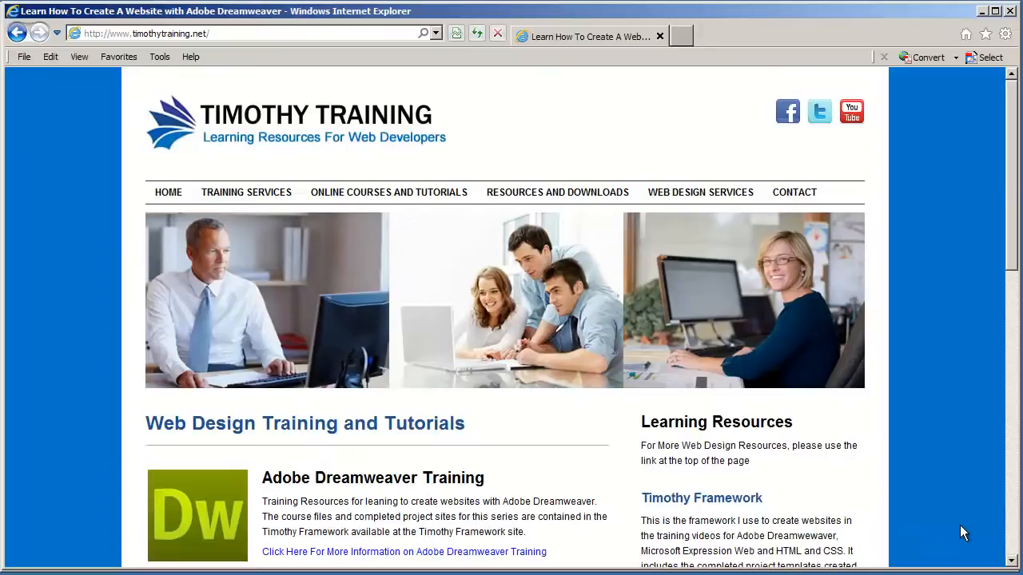
{"action": "left_click", "coordinate": [1009, 12]}
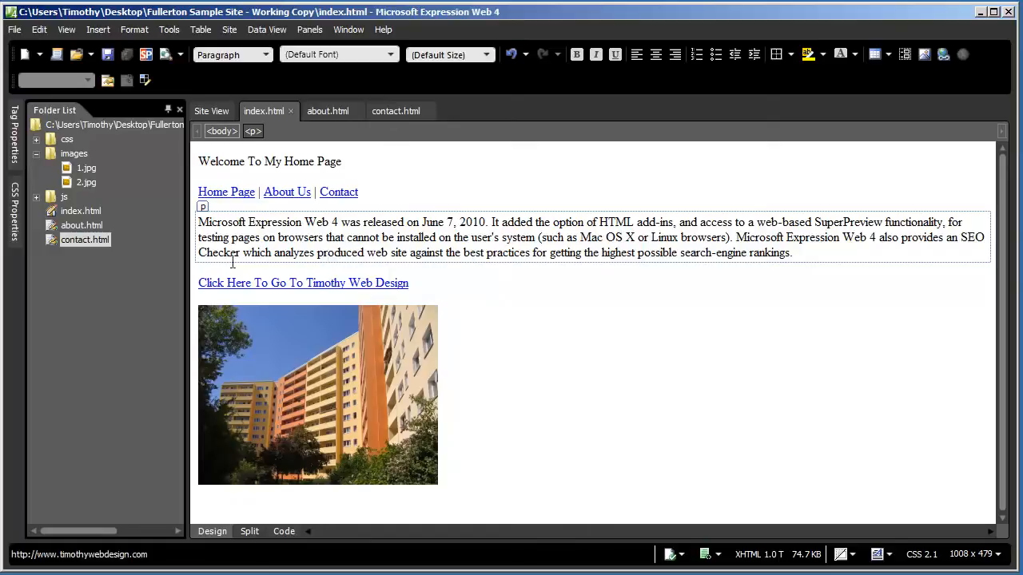
{"action": "right_click", "coordinate": [251, 283]}
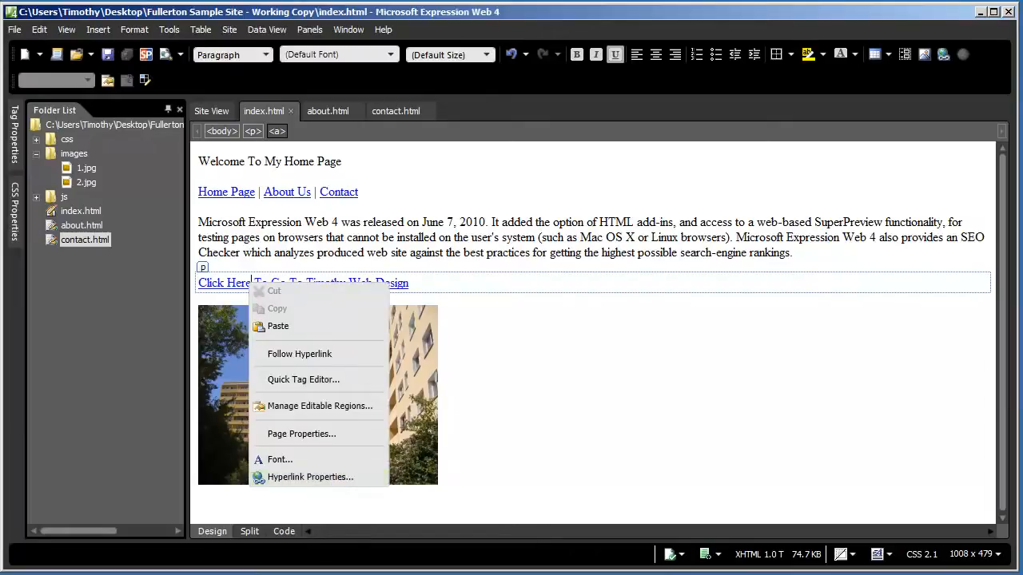
{"action": "left_click", "coordinate": [642, 493]}
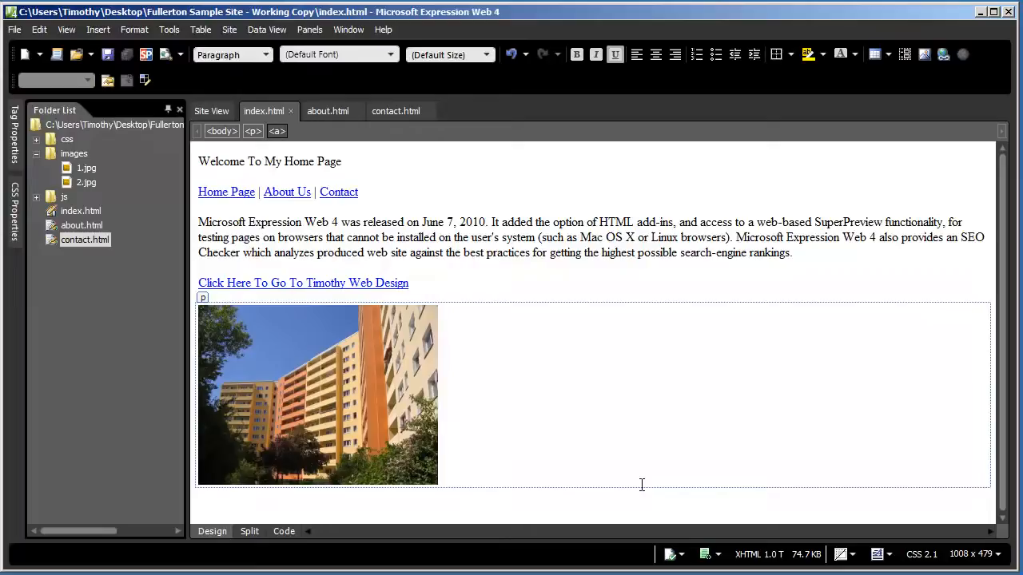
{"action": "left_click", "coordinate": [496, 251]}
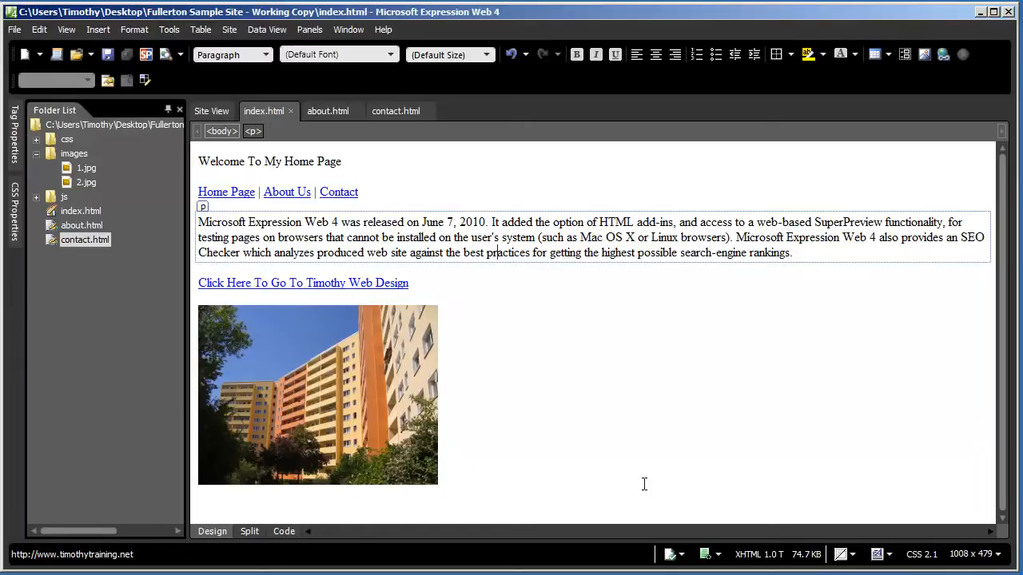
{"action": "left_click", "coordinate": [531, 252]}
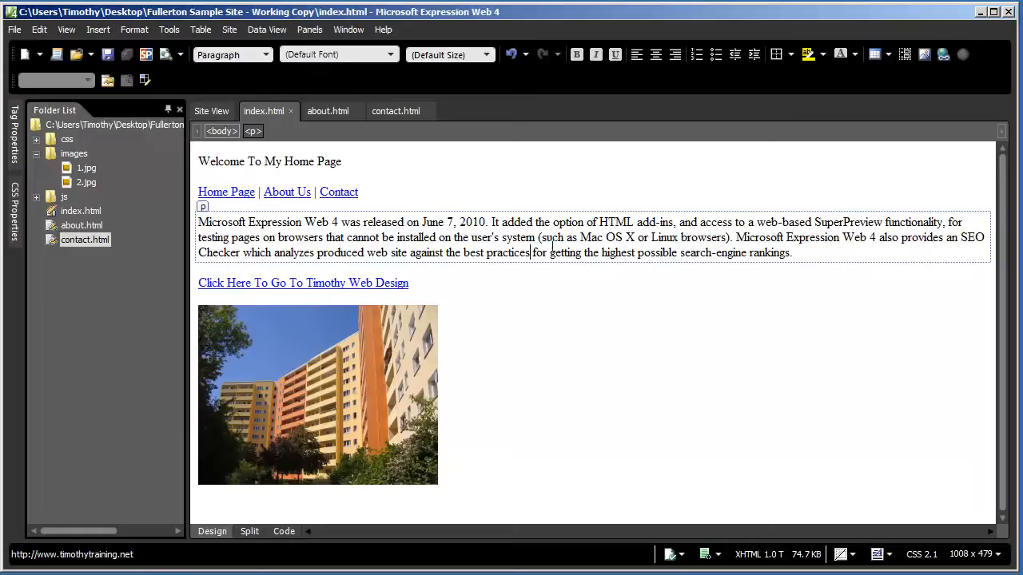
{"action": "left_click", "coordinate": [798, 255]}
Add an empty paragraph after 'rankings.' and bring up the Insert Table dialog
{"action": "key", "text": "Return"}
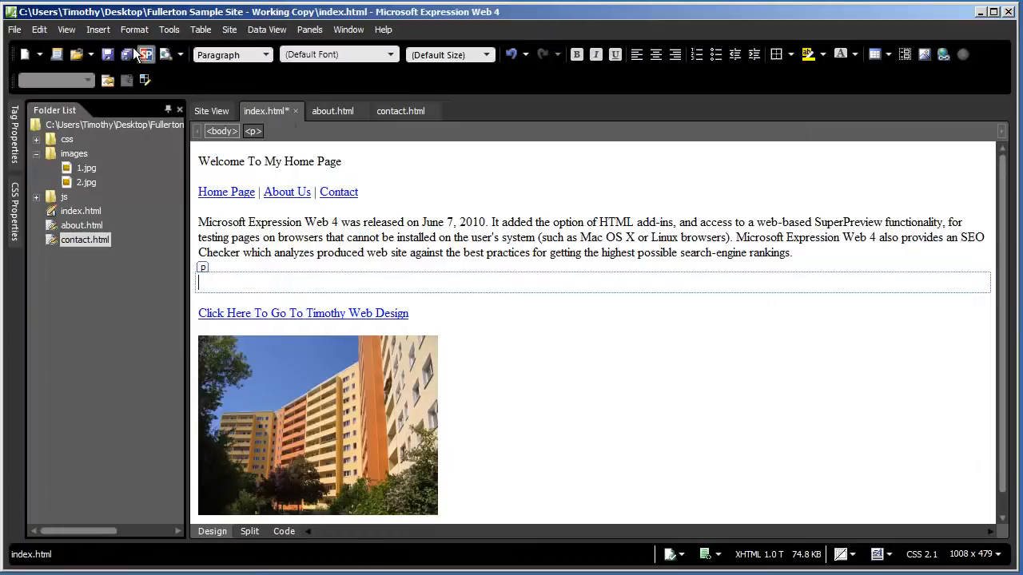
{"action": "left_click", "coordinate": [201, 30]}
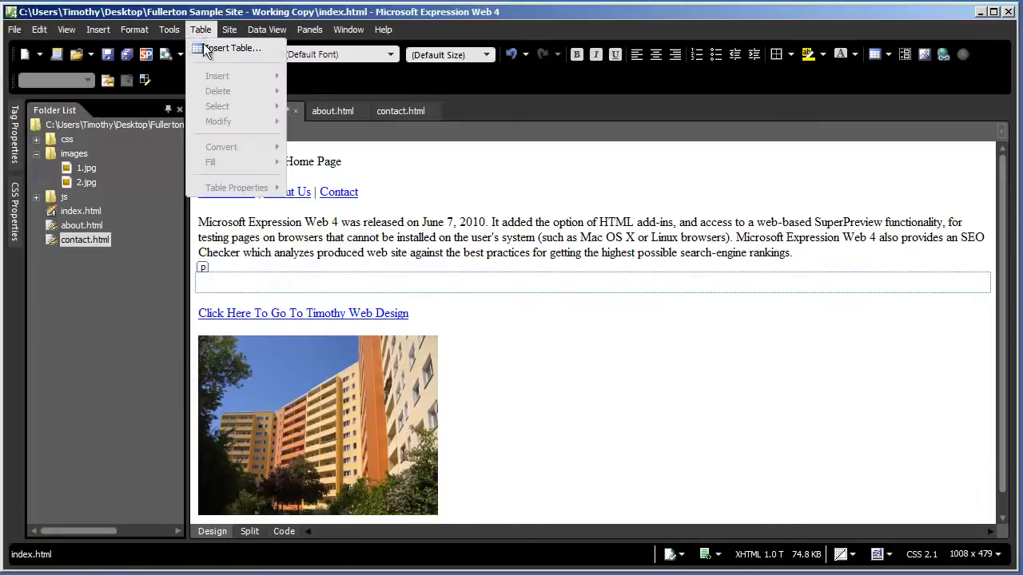
{"action": "left_click", "coordinate": [214, 48]}
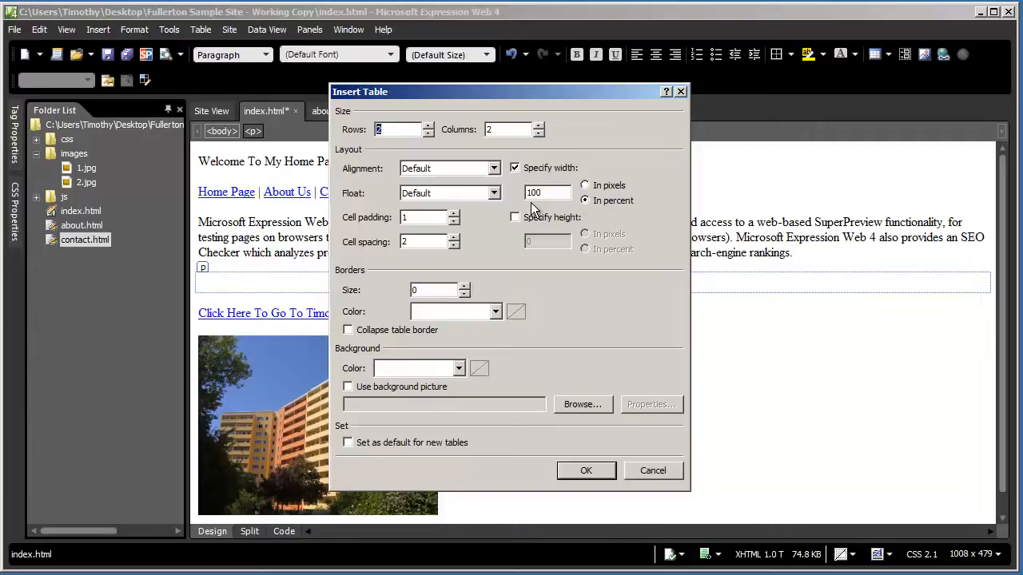
Set Rows to 3 and Columns to 4, fixing a mistyped column count, and insert the table
{"action": "type", "text": "3"}
{"action": "key", "text": "Tab"}
{"action": "type", "text": "54"}
{"action": "key", "text": "BackSpace"}
{"action": "key", "text": "BackSpace"}
{"action": "type", "text": "4"}
{"action": "left_click", "coordinate": [591, 471]}
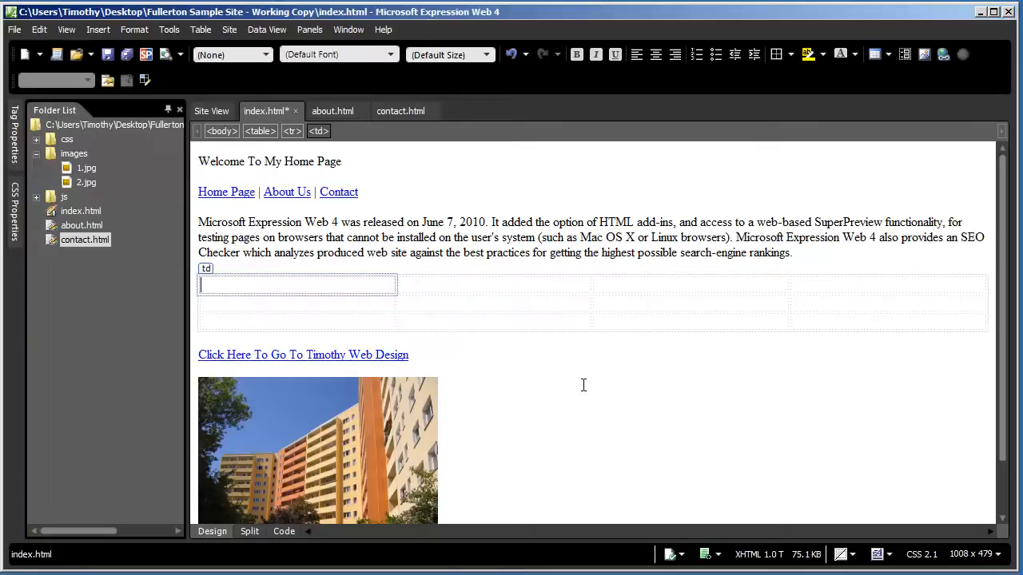
Fill the header row with Name, Test 1, Test 2 and Test 3
{"action": "type", "text": "Name"}
{"action": "key", "text": "Tab"}
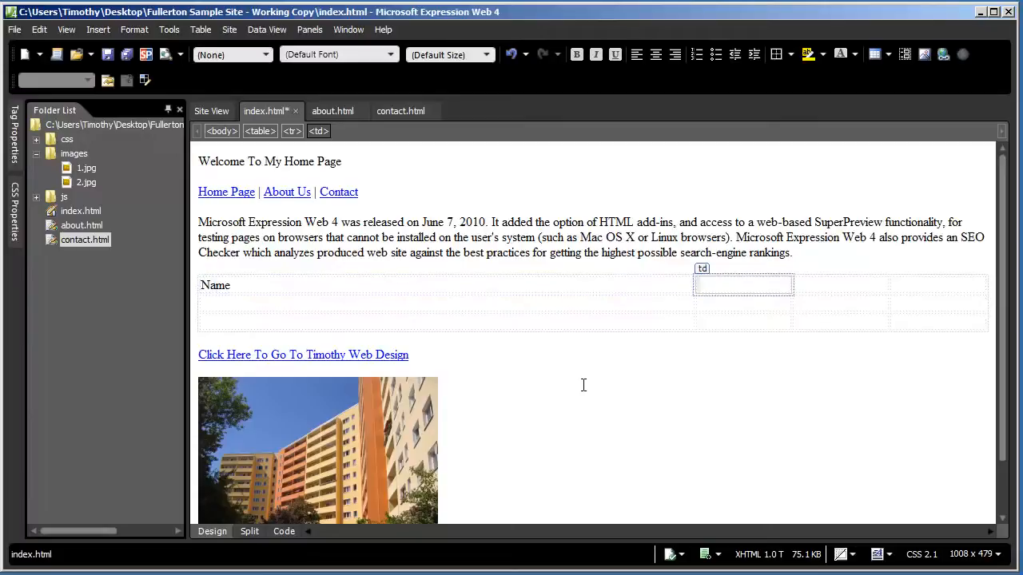
{"action": "type", "text": "Test 1"}
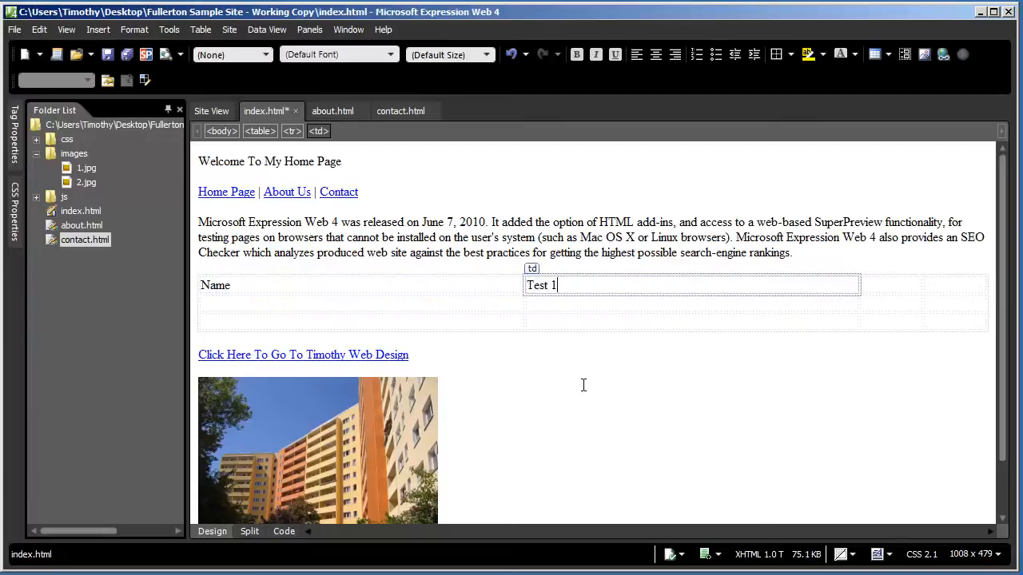
{"action": "key", "text": "Tab"}
{"action": "type", "text": "Test 2"}
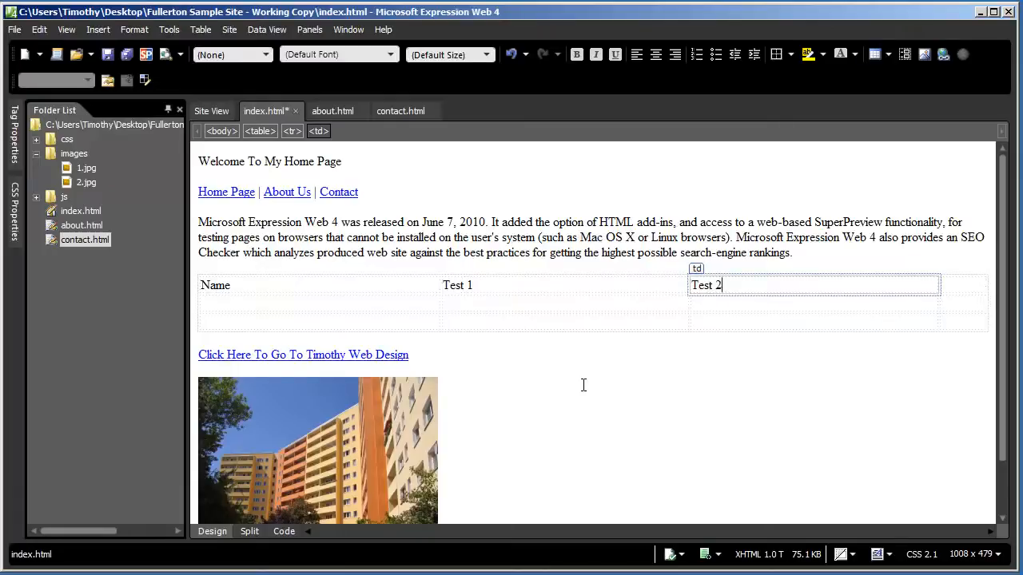
{"action": "key", "text": "Tab"}
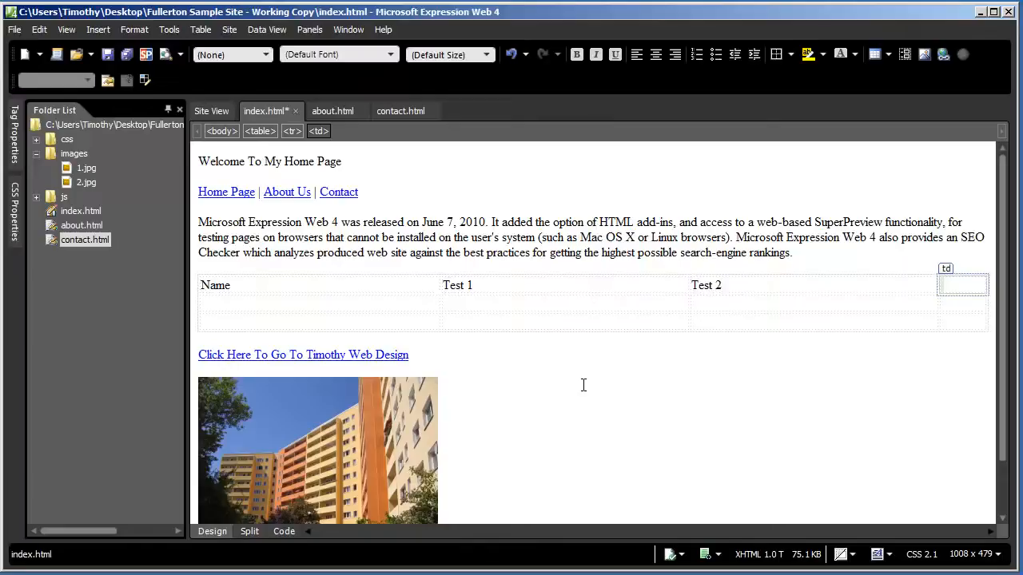
{"action": "type", "text": "Test 3"}
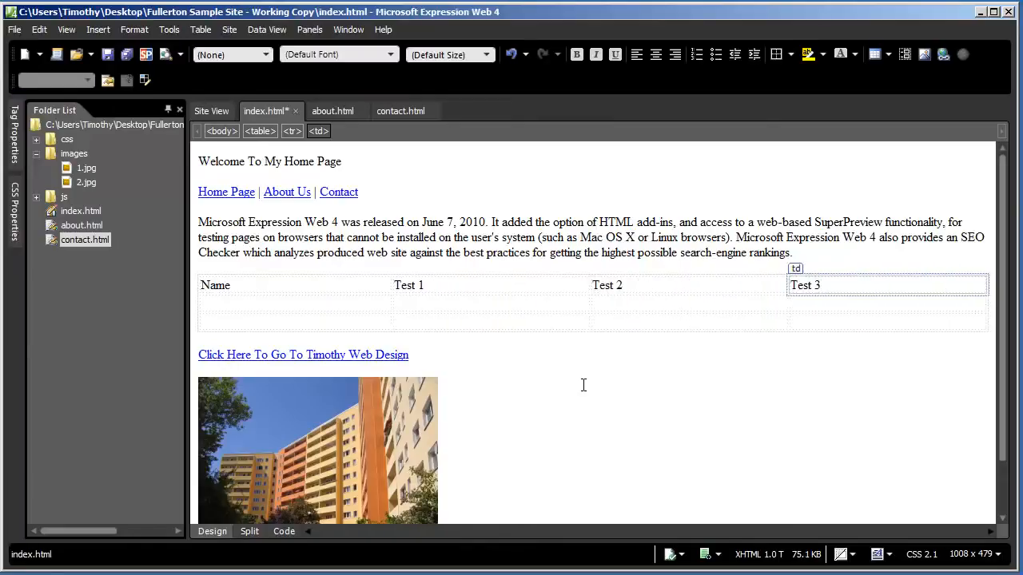
Enter the second row: John with scores 39, 90 and 38
{"action": "key", "text": "Tab"}
{"action": "type", "text": "John"}
{"action": "key", "text": "Tab"}
{"action": "type", "text": "39"}
{"action": "key", "text": "Tab"}
{"action": "type", "text": "90"}
{"action": "key", "text": "Tab"}
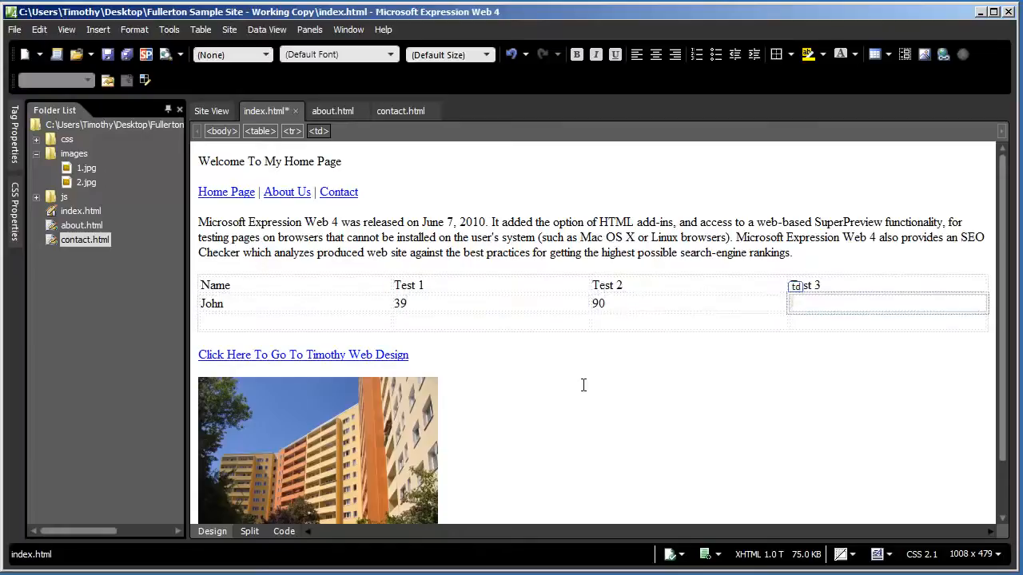
{"action": "type", "text": "38"}
Enter the third row: Mary with scores 88, 78 and 39, then leave the table
{"action": "key", "text": "Tab"}
{"action": "type", "text": "Mary"}
{"action": "key", "text": "Tab"}
{"action": "type", "text": "88"}
{"action": "key", "text": "Tab"}
{"action": "type", "text": "78"}
{"action": "key", "text": "Tab"}
{"action": "type", "text": "39"}
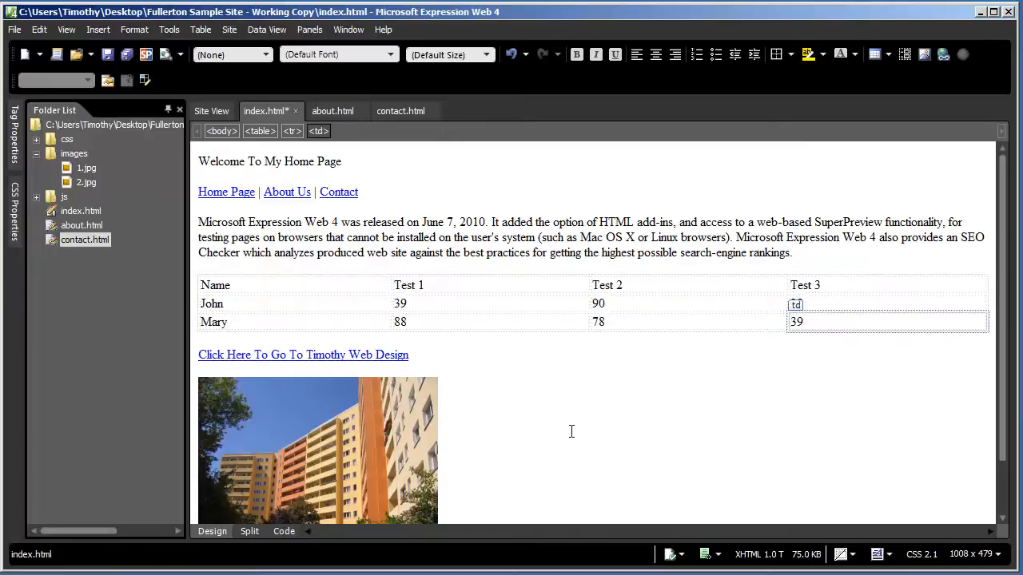
{"action": "left_click", "coordinate": [571, 429]}
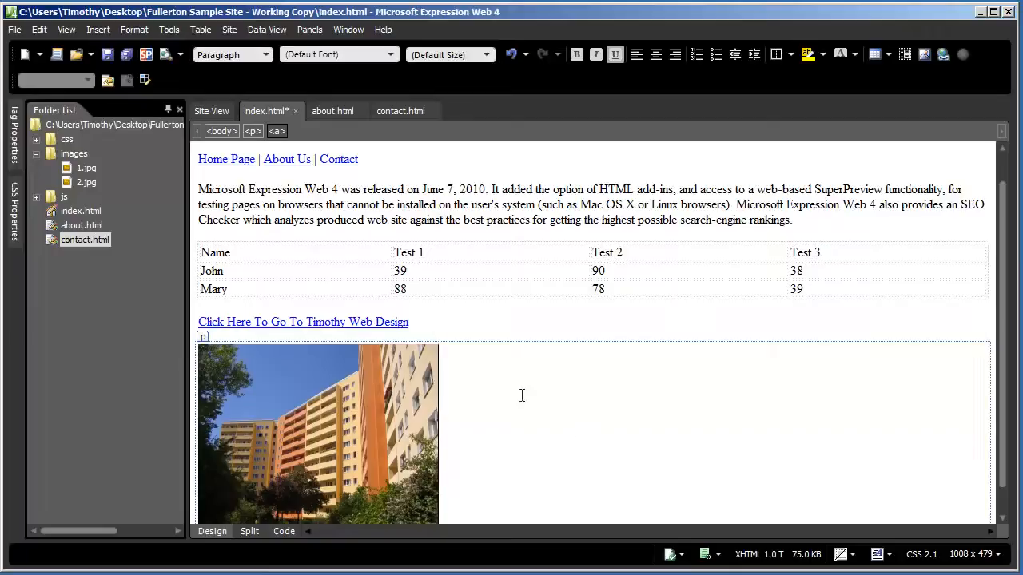
Narrow the Name, Test 1 and Test 2 columns to 133px, 103px and 93px
{"action": "left_click_drag", "start_coordinate": [391, 271], "coordinate": [308, 273]}
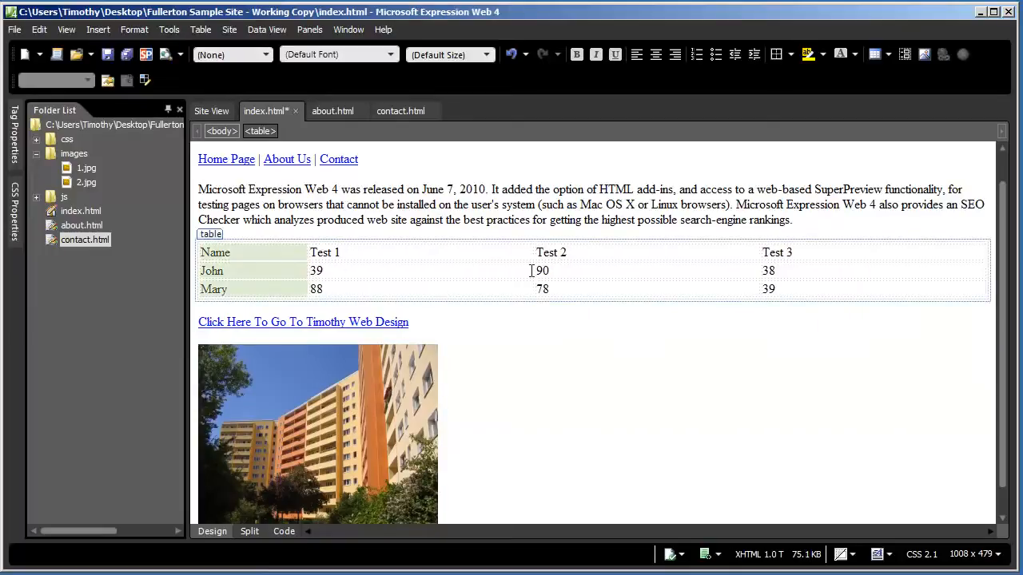
{"action": "left_click_drag", "start_coordinate": [535, 272], "coordinate": [392, 270]}
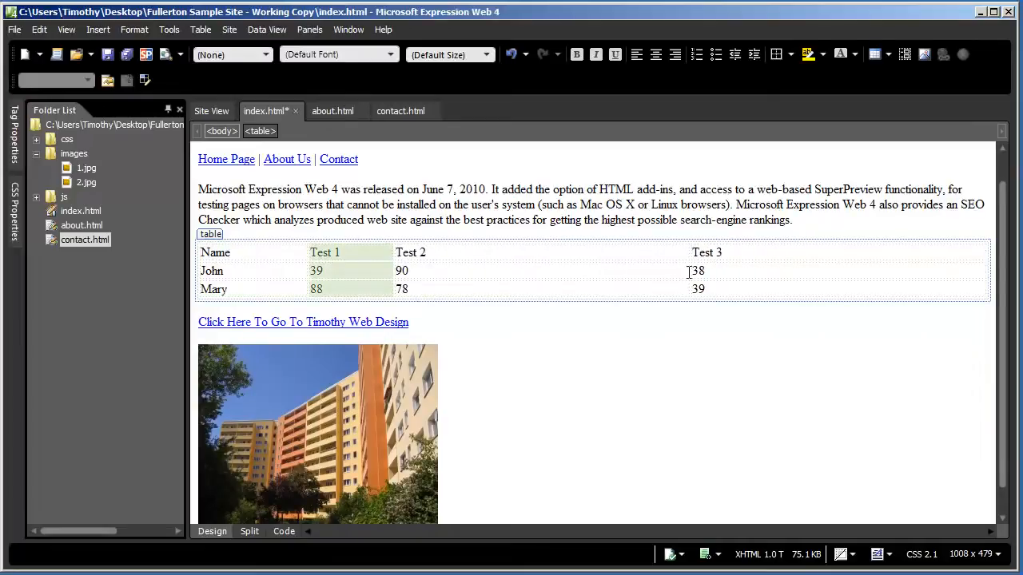
{"action": "left_click_drag", "start_coordinate": [688, 271], "coordinate": [472, 272]}
Shrink the whole score table to 41% of the page width
{"action": "left_click", "coordinate": [989, 274]}
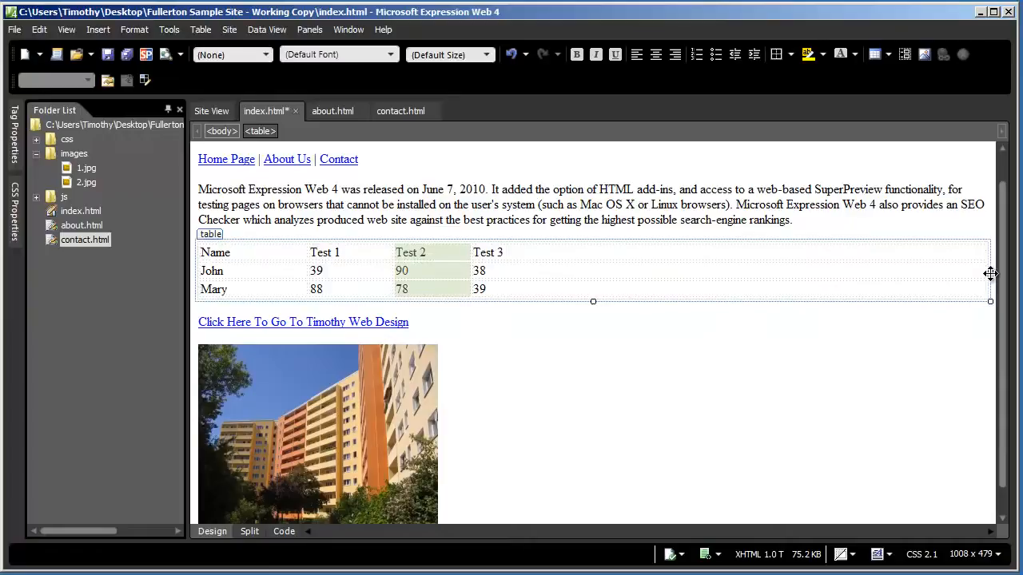
{"action": "left_click_drag", "start_coordinate": [989, 272], "coordinate": [525, 262]}
{"action": "left_click", "coordinate": [595, 347]}
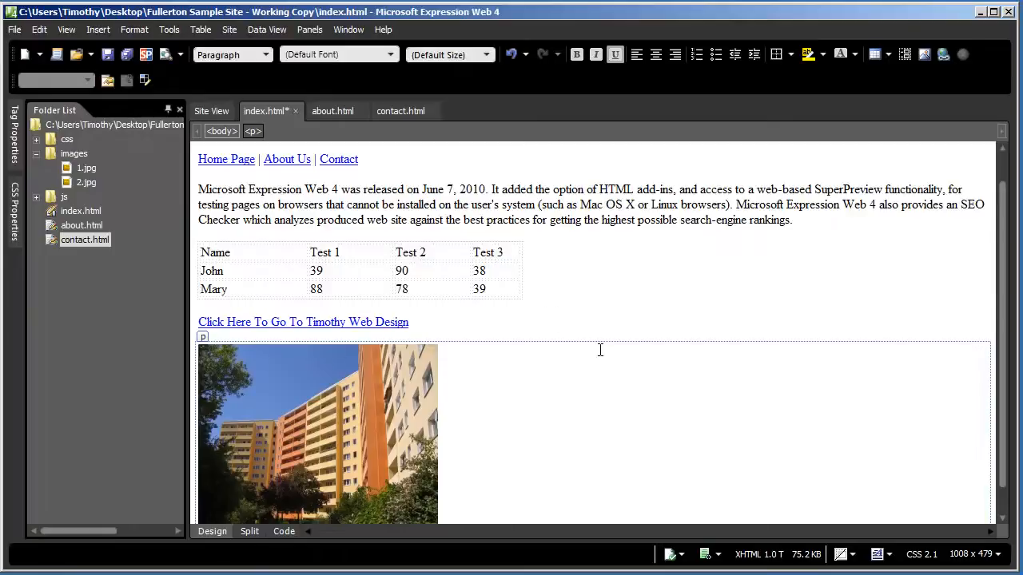
{"action": "left_click", "coordinate": [534, 189]}
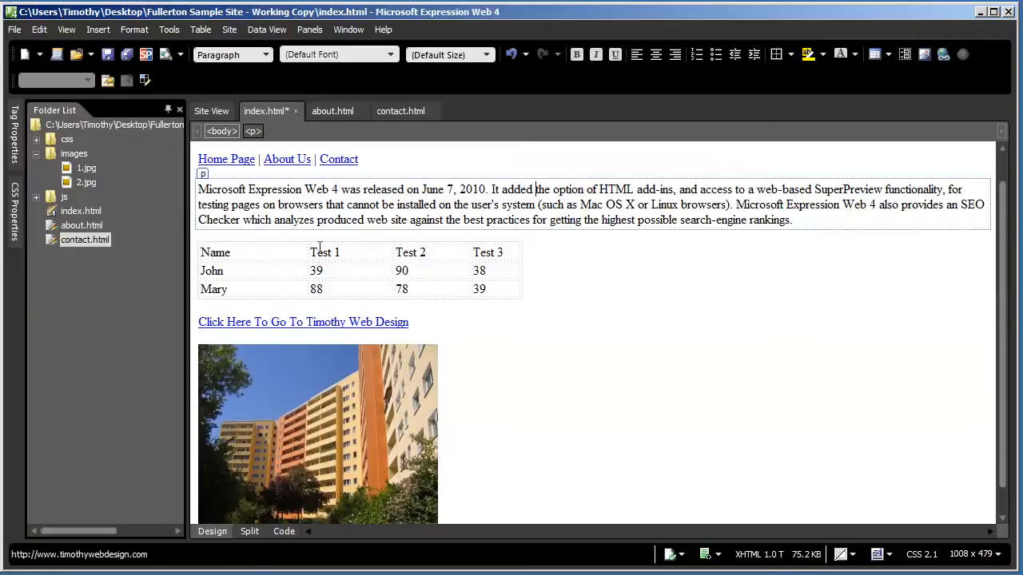
{"action": "left_click", "coordinate": [263, 252]}
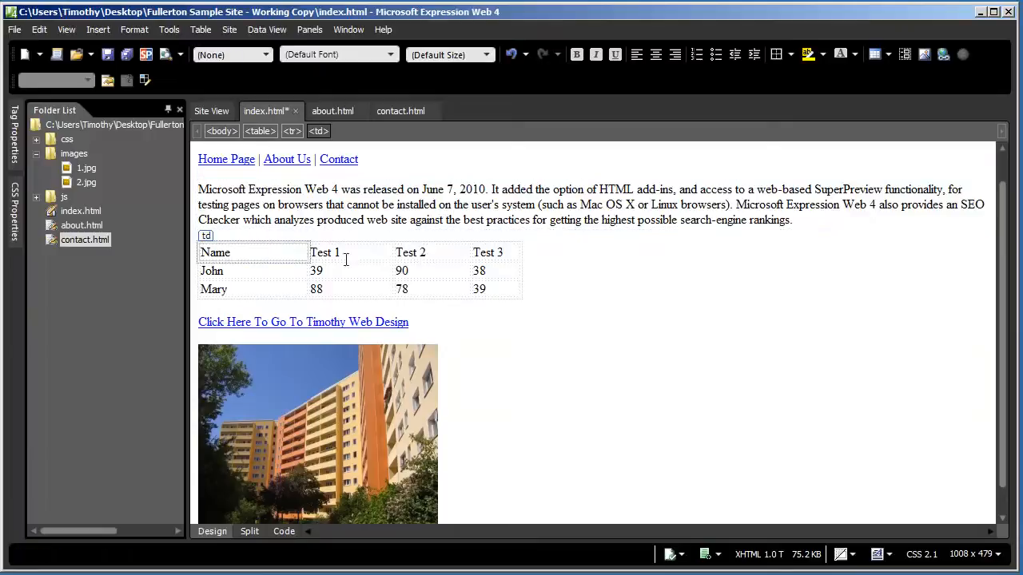
{"action": "mouse_move", "coordinate": [526, 301]}
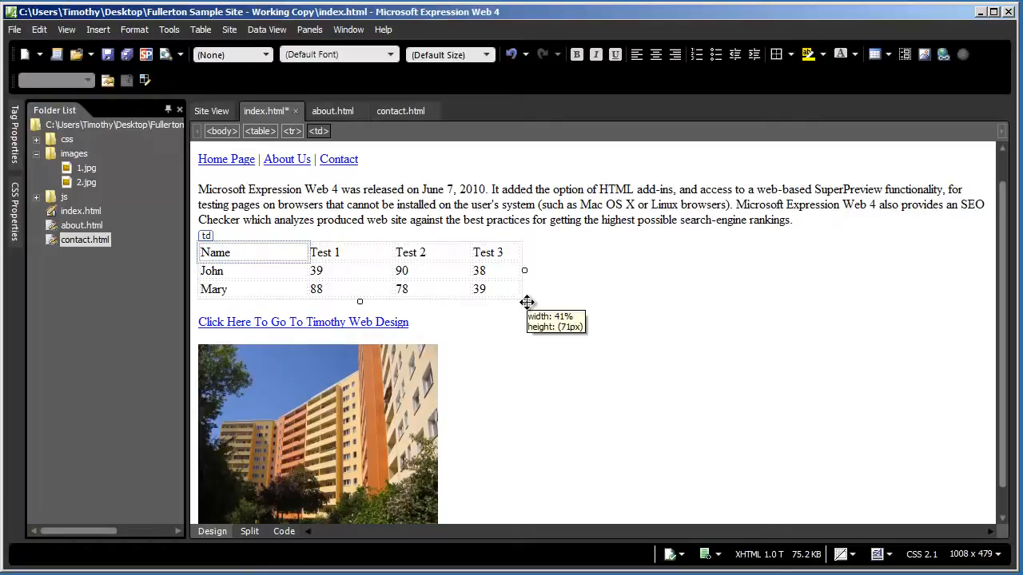
{"action": "left_click", "coordinate": [595, 249]}
{"action": "scroll", "coordinate": [594, 250], "scroll_direction": "down", "scroll_amount": 1}
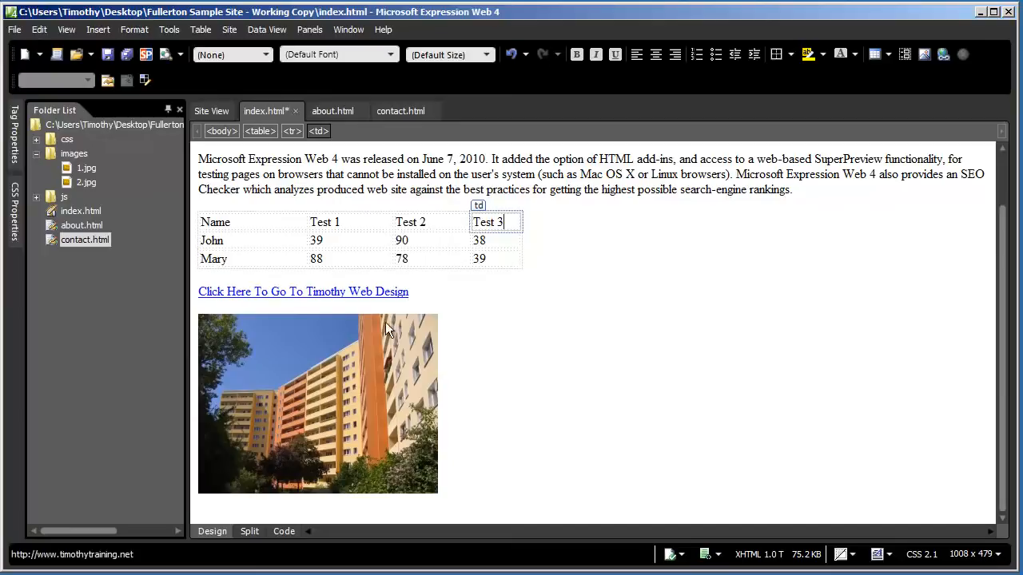
{"action": "left_click", "coordinate": [316, 330]}
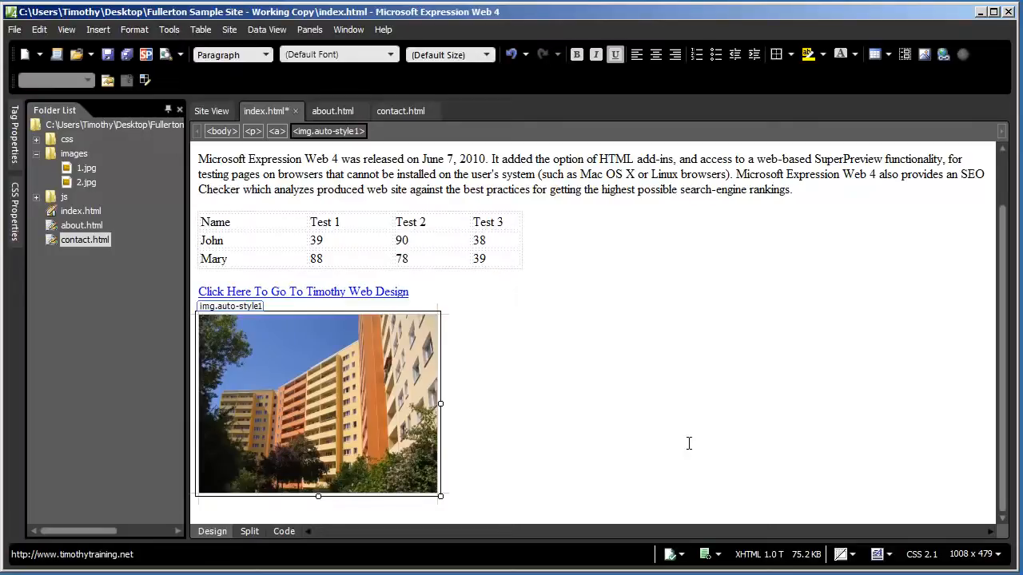
{"action": "left_click", "coordinate": [552, 191]}
{"action": "scroll", "coordinate": [553, 197], "scroll_direction": "up", "scroll_amount": 1}
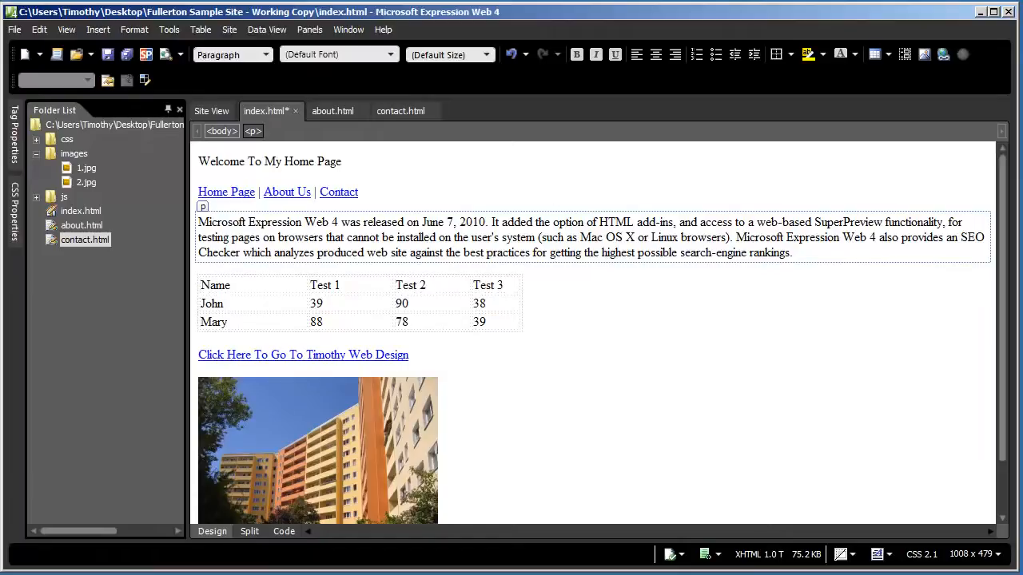
{"action": "left_click", "coordinate": [264, 162]}
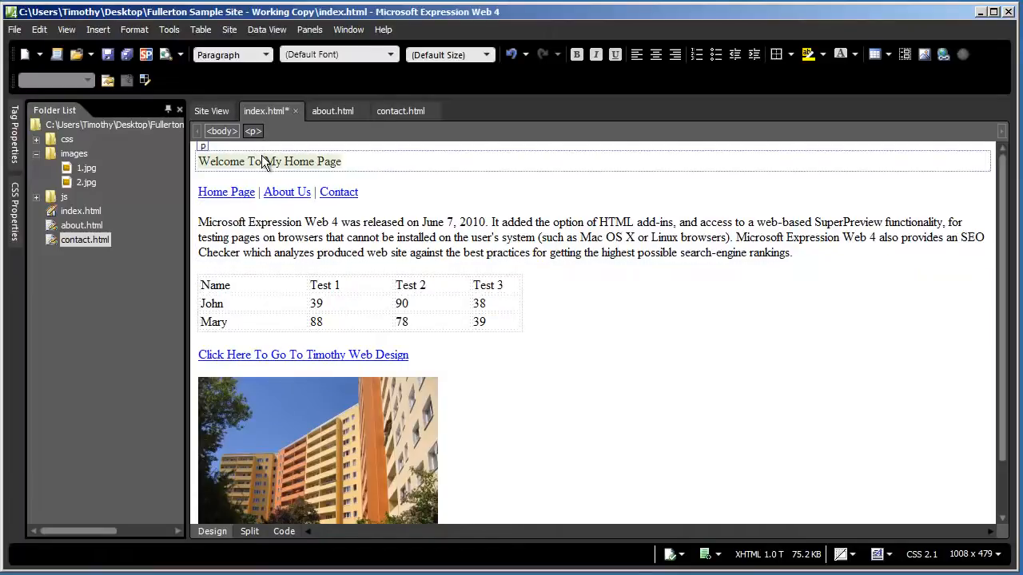
{"action": "left_click", "coordinate": [325, 412]}
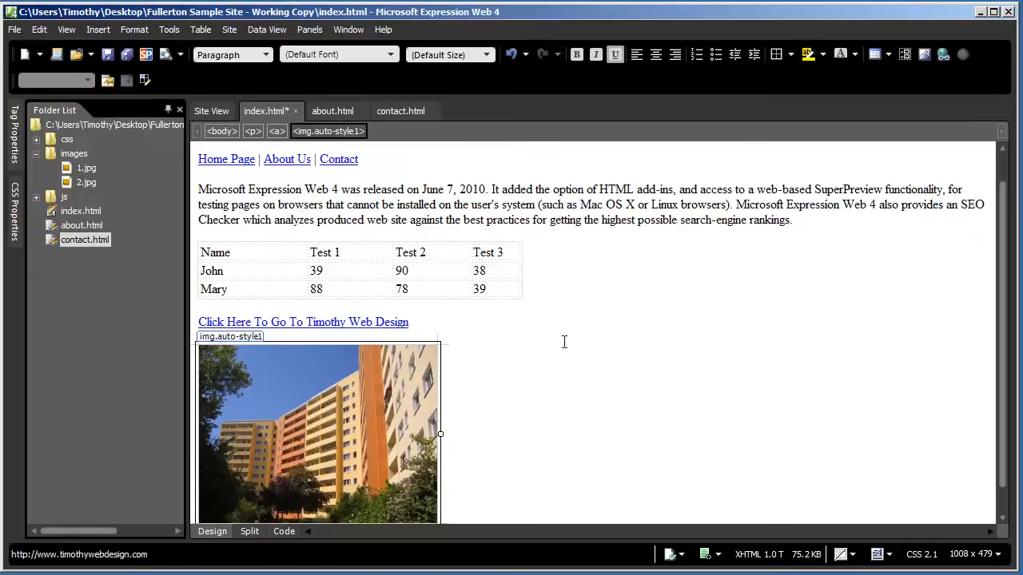
{"action": "left_click", "coordinate": [521, 301]}
{"action": "left_click", "coordinate": [535, 206]}
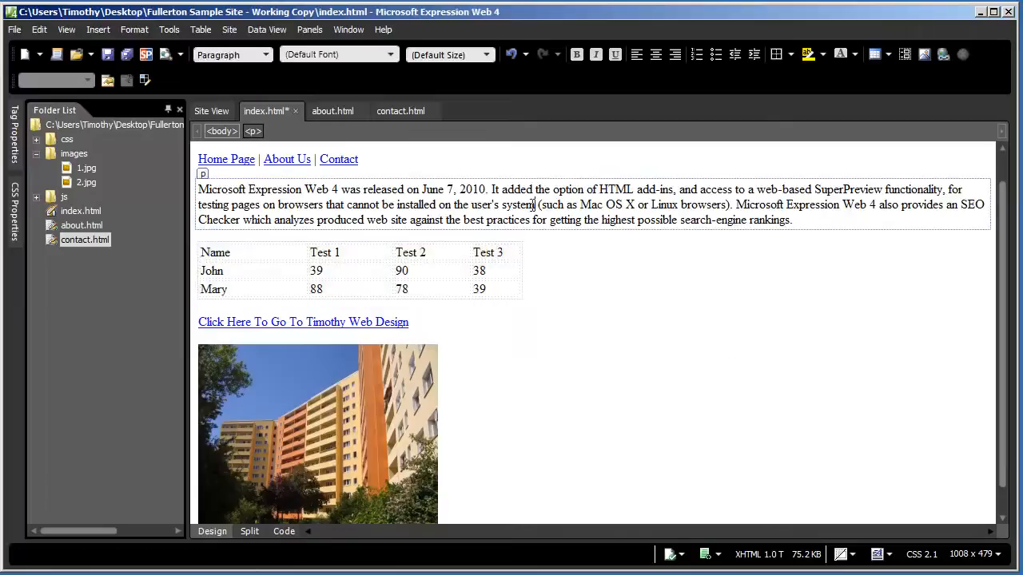
{"action": "scroll", "coordinate": [670, 274], "scroll_direction": "up", "scroll_amount": 1}
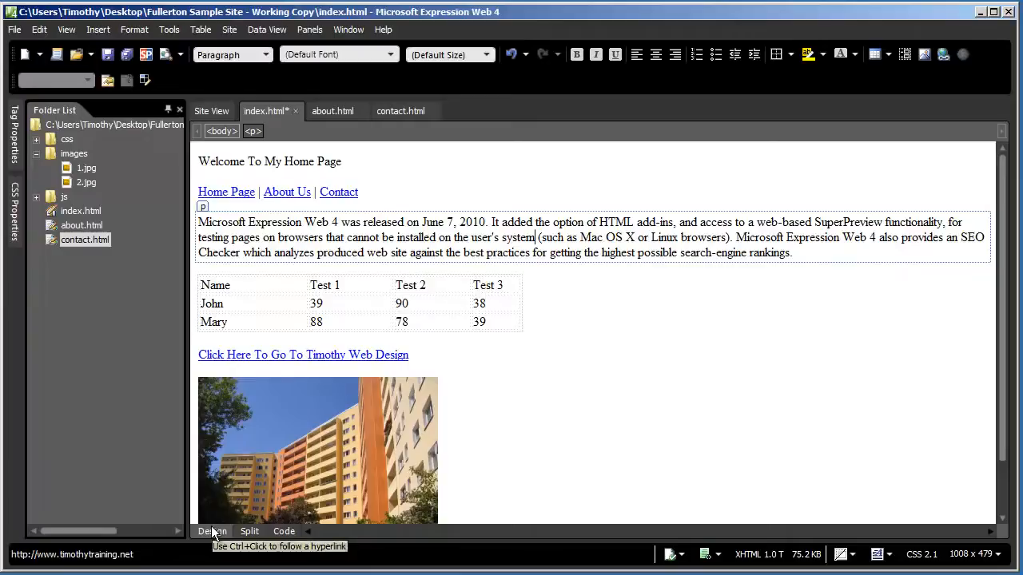
Switch to Code view and scroll through the HTML, including the .auto-style1 border-width: 0px rule
{"action": "left_click", "coordinate": [285, 534]}
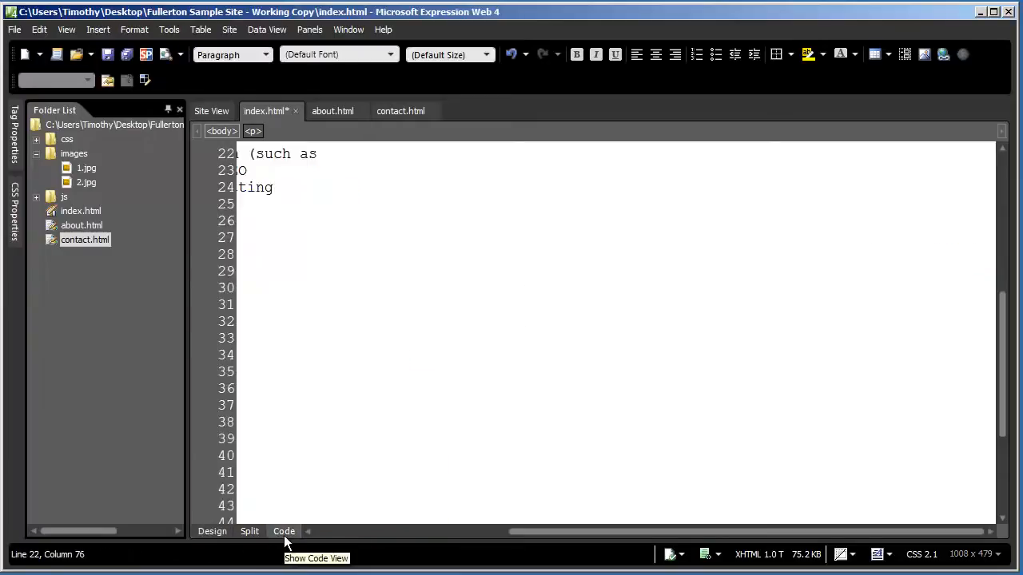
{"action": "left_click", "coordinate": [388, 535]}
{"action": "scroll", "coordinate": [304, 399], "scroll_direction": "up", "scroll_amount": 6}
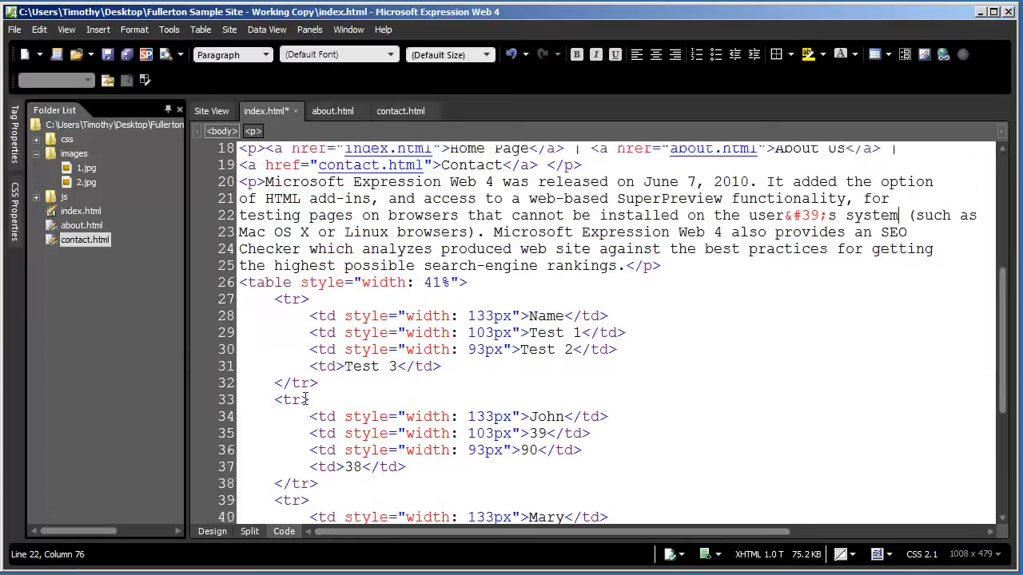
{"action": "scroll", "coordinate": [304, 399], "scroll_direction": "up", "scroll_amount": 2}
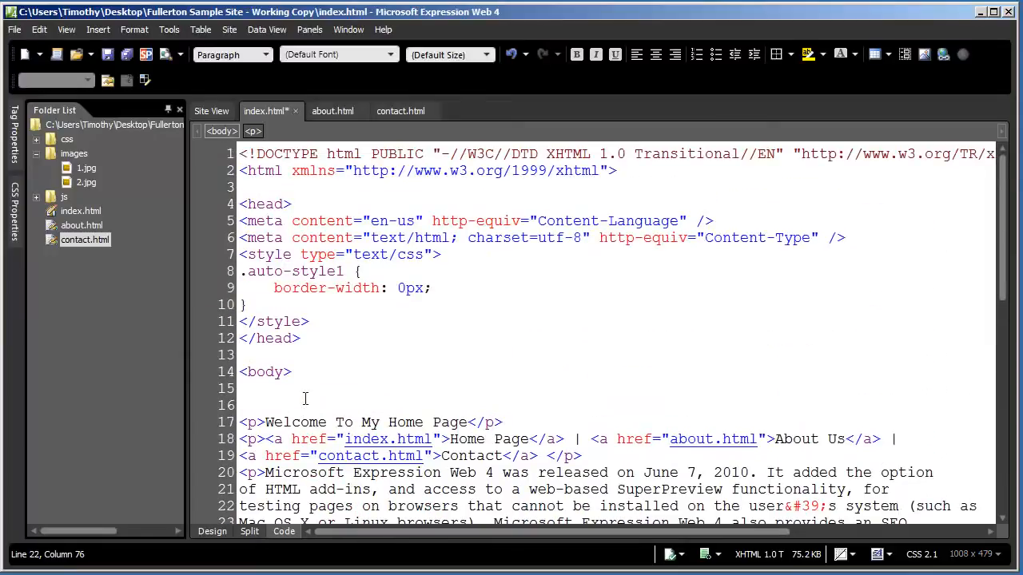
{"action": "scroll", "coordinate": [305, 399], "scroll_direction": "down", "scroll_amount": 2}
{"action": "scroll", "coordinate": [304, 400], "scroll_direction": "down", "scroll_amount": 8}
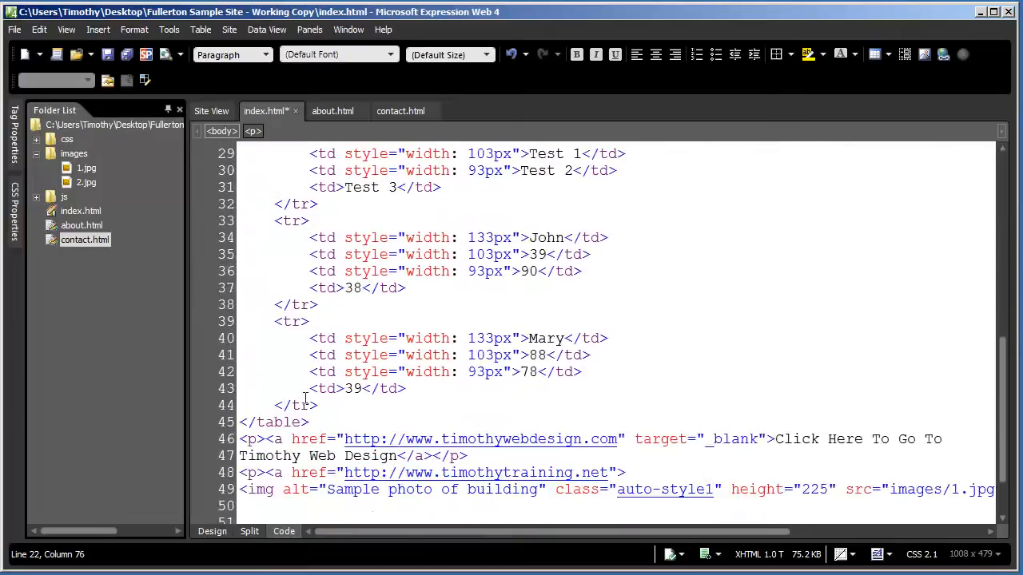
{"action": "scroll", "coordinate": [304, 400], "scroll_direction": "down", "scroll_amount": 2}
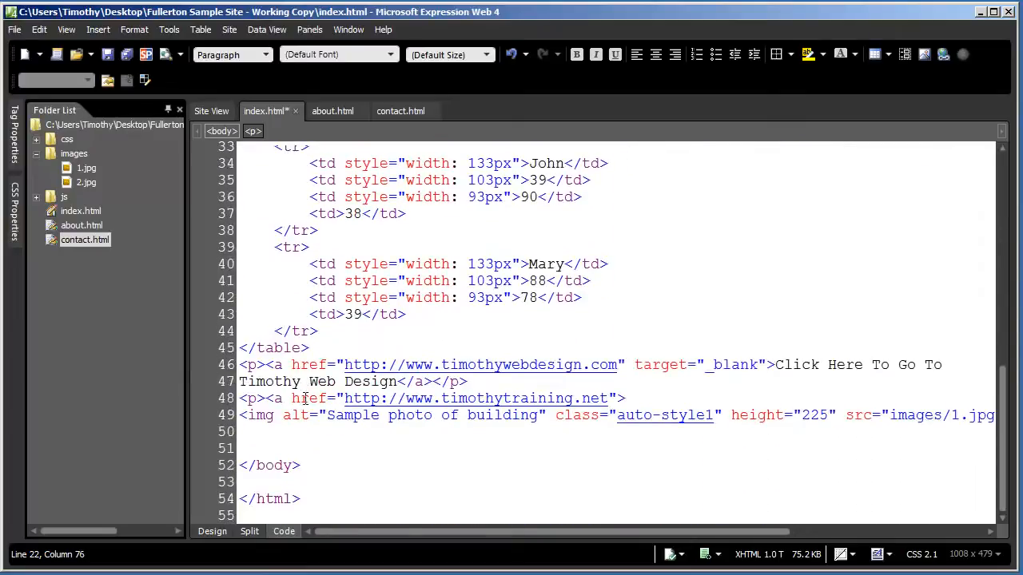
{"action": "scroll", "coordinate": [304, 400], "scroll_direction": "up", "scroll_amount": 10}
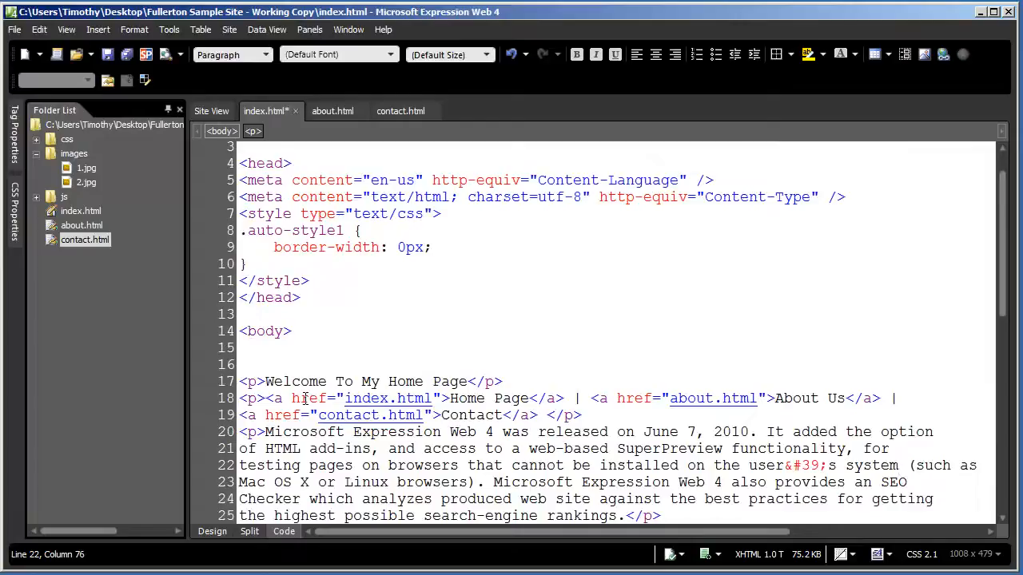
{"action": "scroll", "coordinate": [304, 400], "scroll_direction": "down", "scroll_amount": 3}
{"action": "scroll", "coordinate": [304, 400], "scroll_direction": "down", "scroll_amount": 1}
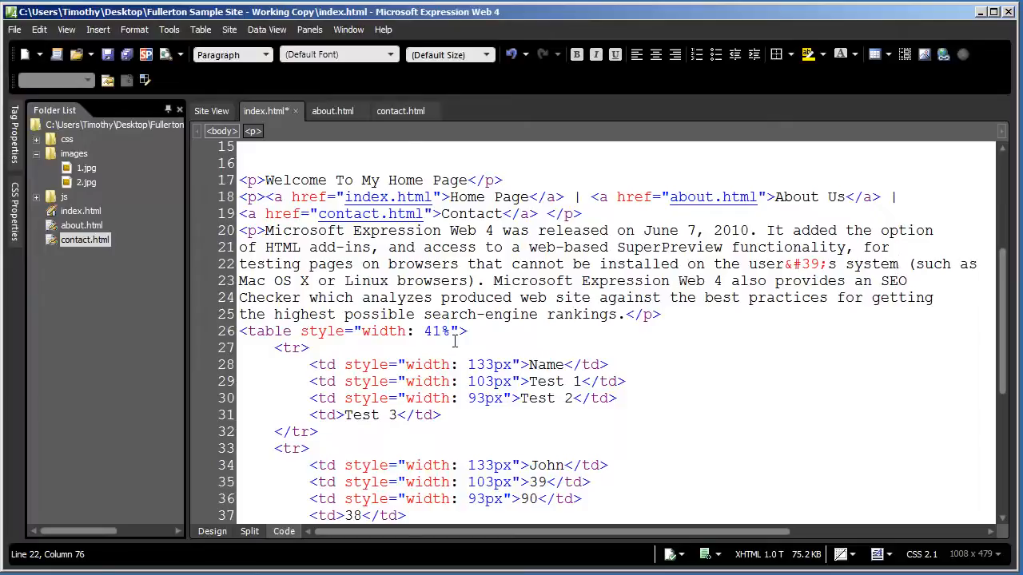
{"action": "scroll", "coordinate": [455, 341], "scroll_direction": "up", "scroll_amount": 5}
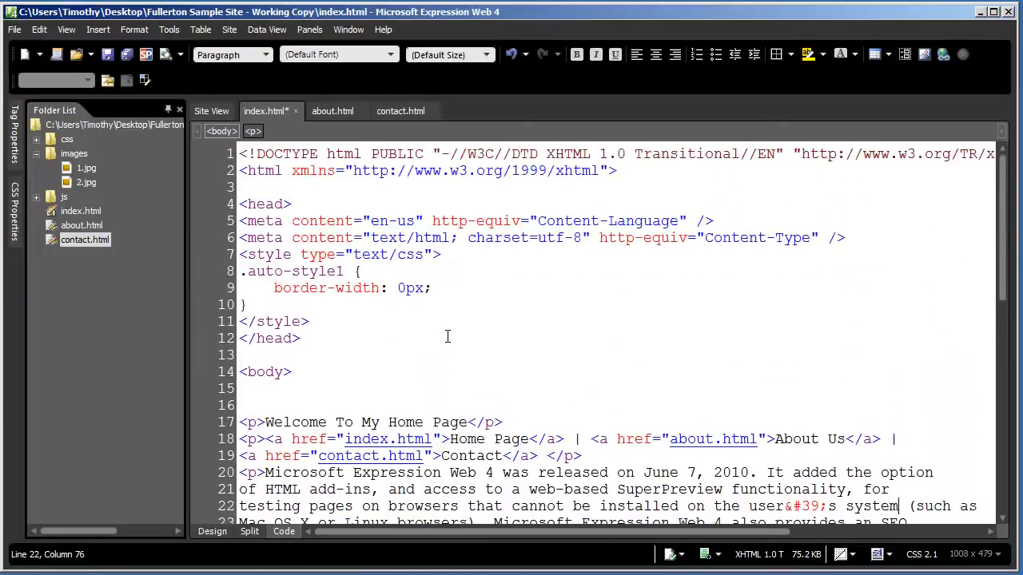
{"action": "scroll", "coordinate": [449, 338], "scroll_direction": "down", "scroll_amount": 9}
{"action": "scroll", "coordinate": [447, 336], "scroll_direction": "down", "scroll_amount": 2}
{"action": "scroll", "coordinate": [447, 336], "scroll_direction": "up", "scroll_amount": 11}
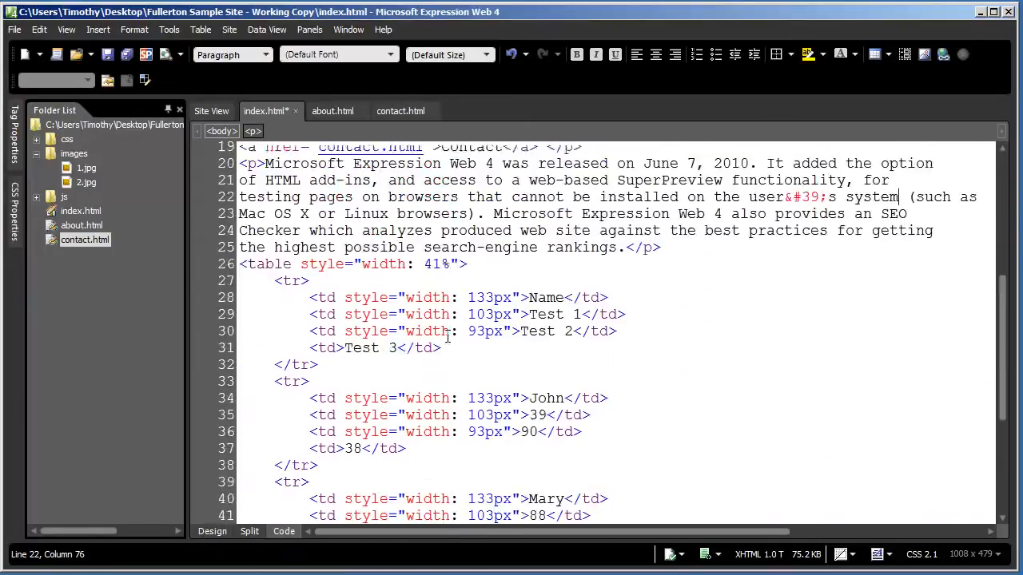
{"action": "left_click", "coordinate": [511, 285]}
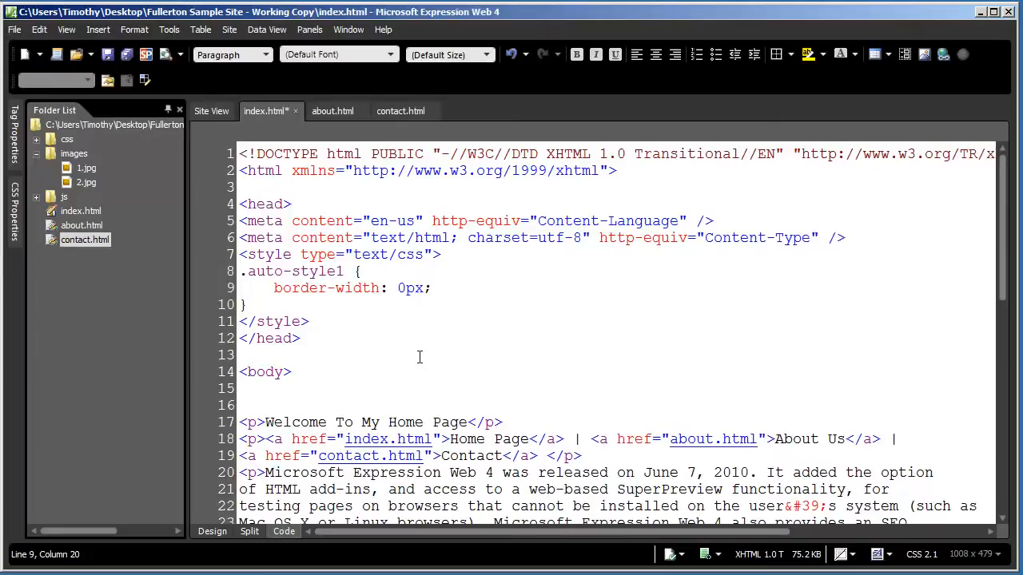
{"action": "scroll", "coordinate": [419, 357], "scroll_direction": "down", "scroll_amount": 3}
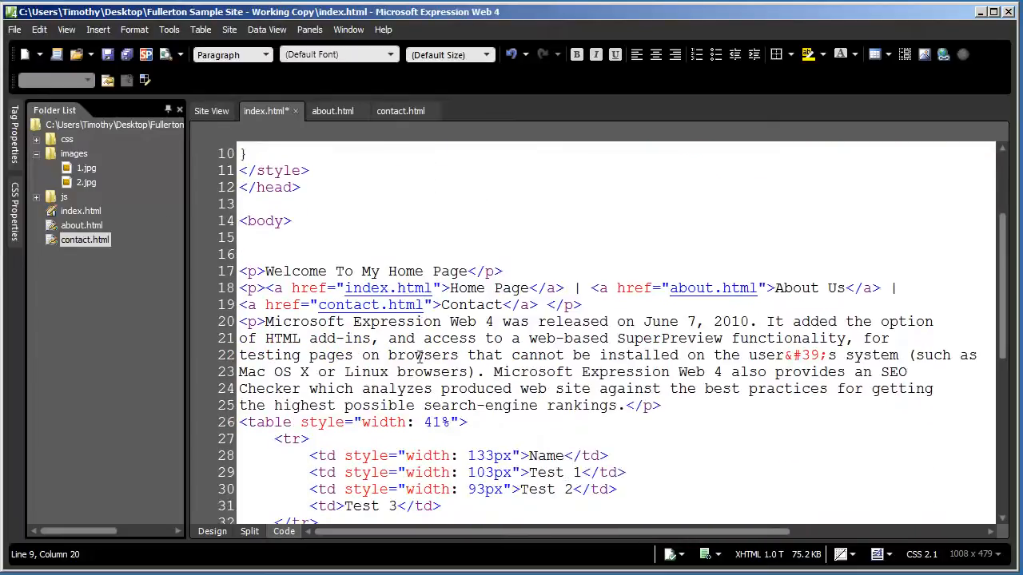
Switch index.html back to Design view
{"action": "left_click", "coordinate": [212, 534]}
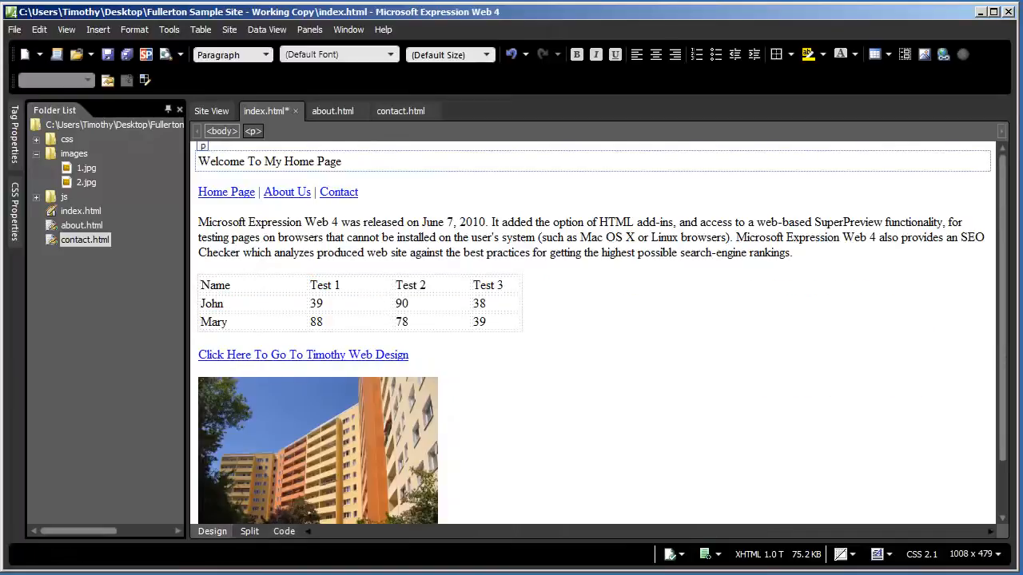